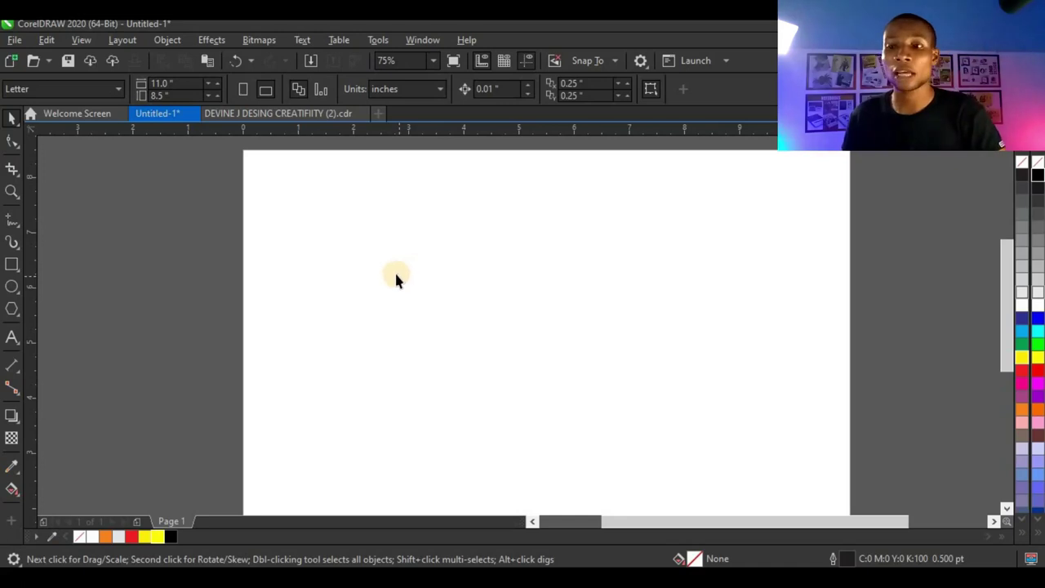
Add artistic text reading PAPER, TORN, TEXT and EFFECT on four separate lines in the upper part of the page
{"action": "left_click", "coordinate": [10, 336]}
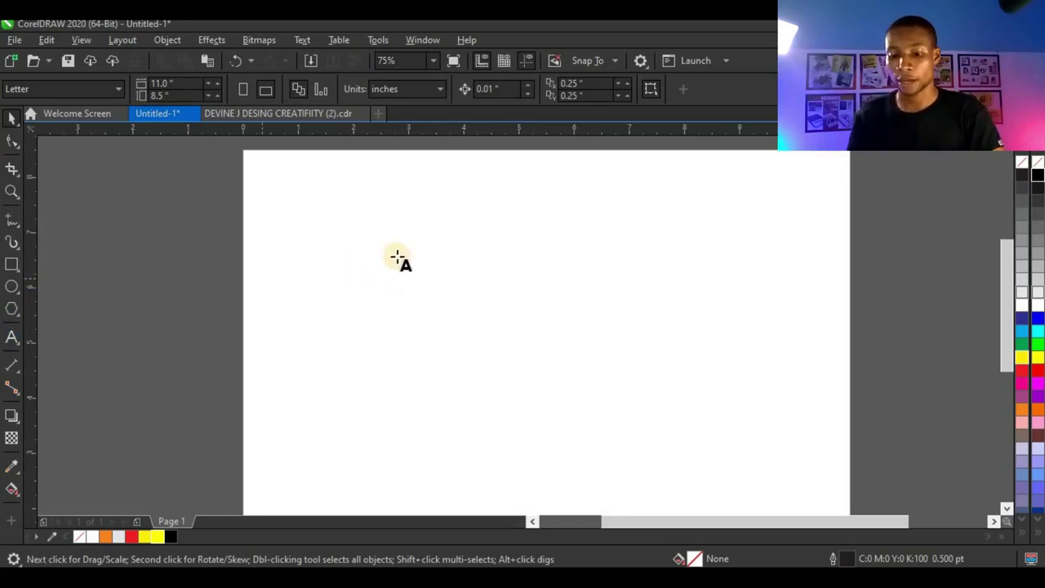
{"action": "left_click", "coordinate": [397, 256]}
{"action": "type", "text": "PAPER"}
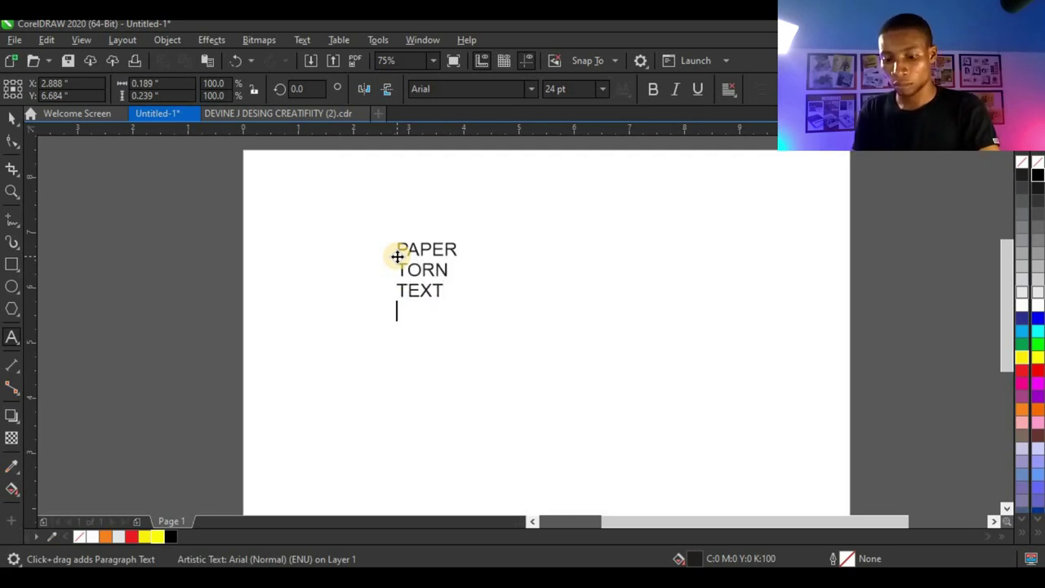
{"action": "type", "text": " TORN TEXT EFEECT"}
{"action": "left_click", "coordinate": [415, 306]}
{"action": "type", "text": "FFECT"}
{"action": "scroll", "coordinate": [439, 286], "scroll_direction": "up", "scroll_amount": 2}
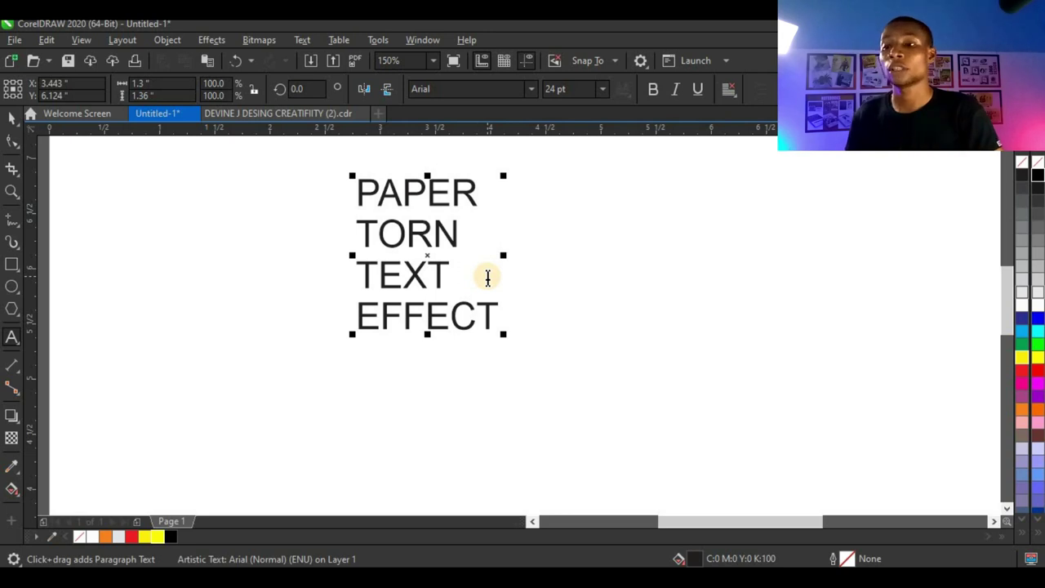
Enlarge the four-line text proportionally to about 5.9 by 6.3 inches
{"action": "key", "text": "ctrl+space"}
{"action": "scroll", "coordinate": [351, 232], "scroll_direction": "down", "scroll_amount": 5}
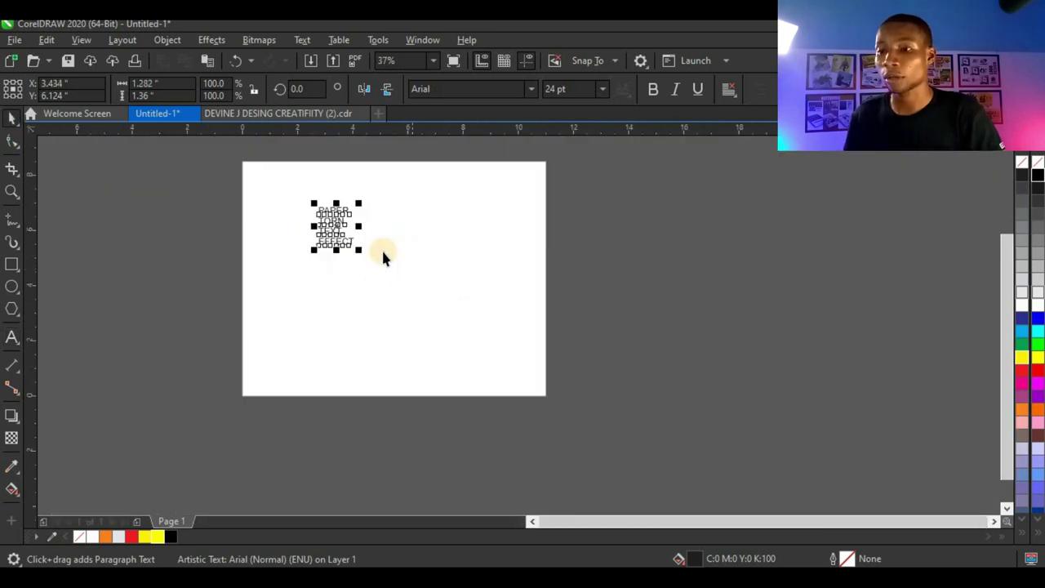
{"action": "left_click_drag", "start_coordinate": [359, 251], "coordinate": [487, 385]}
Change the font of the four-line text to Chewer
{"action": "left_click", "coordinate": [478, 97]}
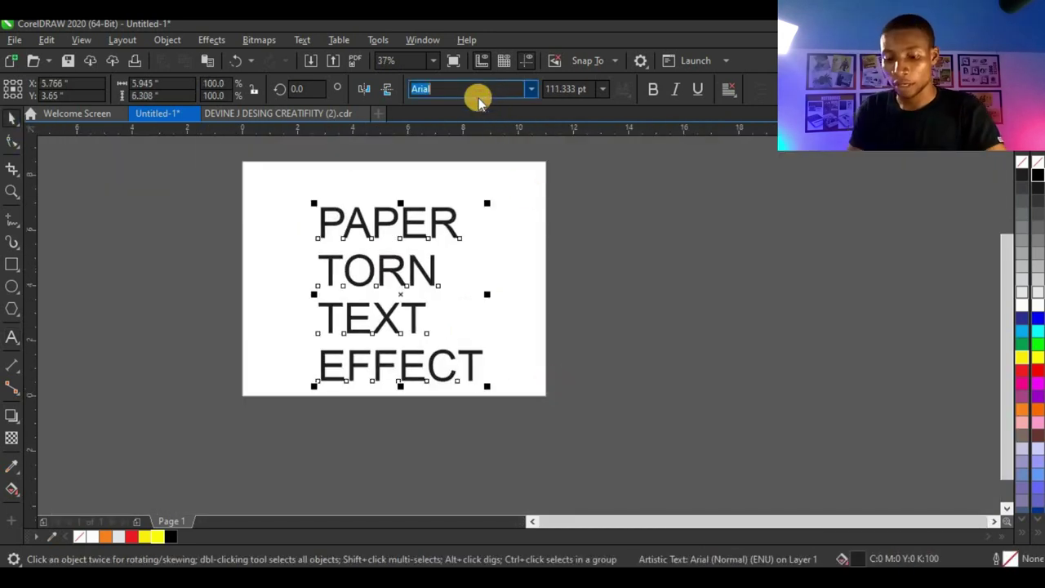
{"action": "type", "text": "Che"}
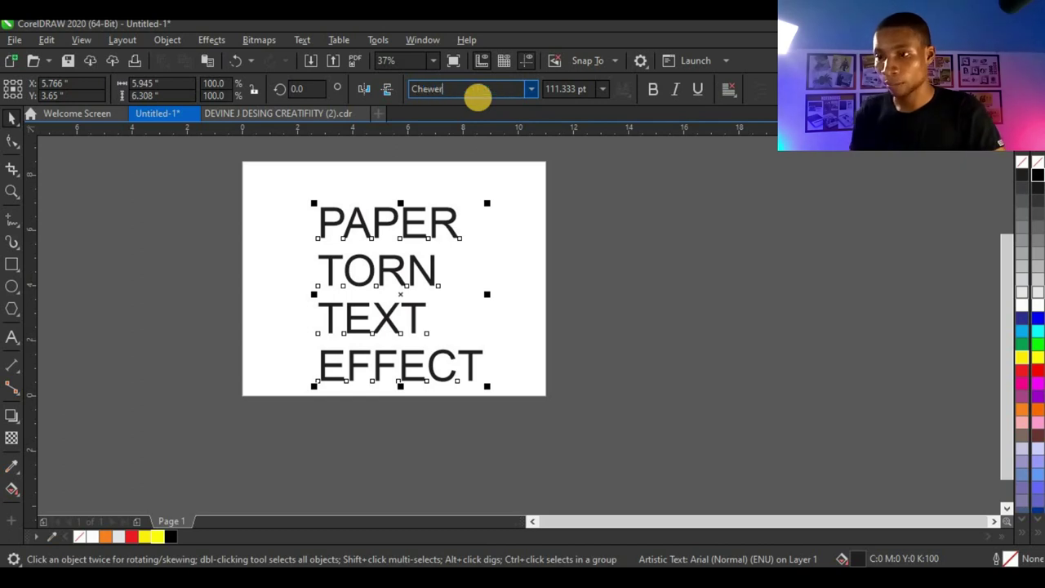
{"action": "type", "text": "wer"}
{"action": "key", "text": "Return"}
{"action": "scroll", "coordinate": [409, 250], "scroll_direction": "up", "scroll_amount": 2}
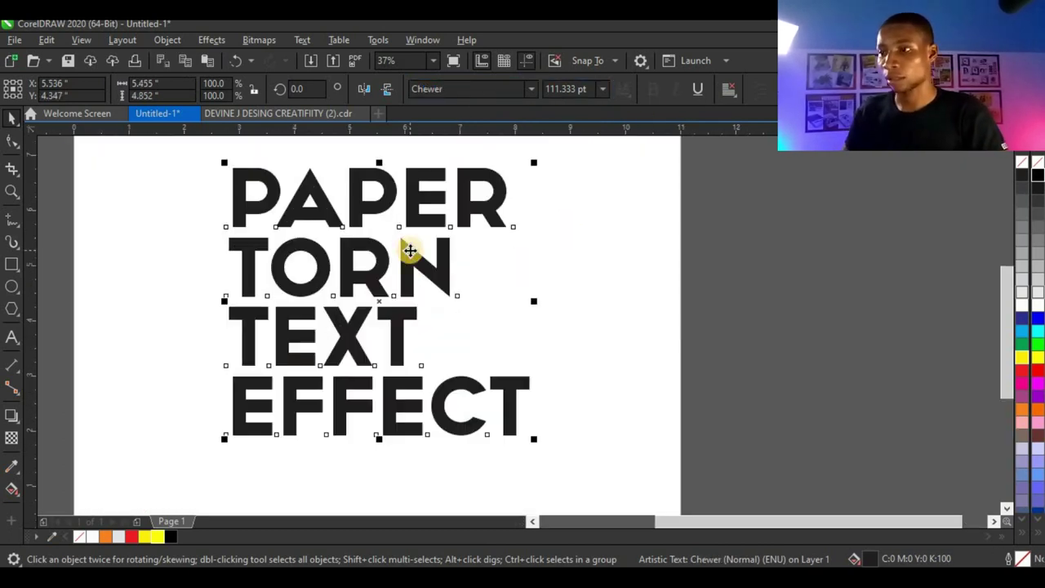
{"action": "scroll", "coordinate": [443, 245], "scroll_direction": "down", "scroll_amount": 2}
Break the text apart into separate lines and move TORN, TEXT and EFFECT off the page beside it
{"action": "key", "text": "ctrl+k"}
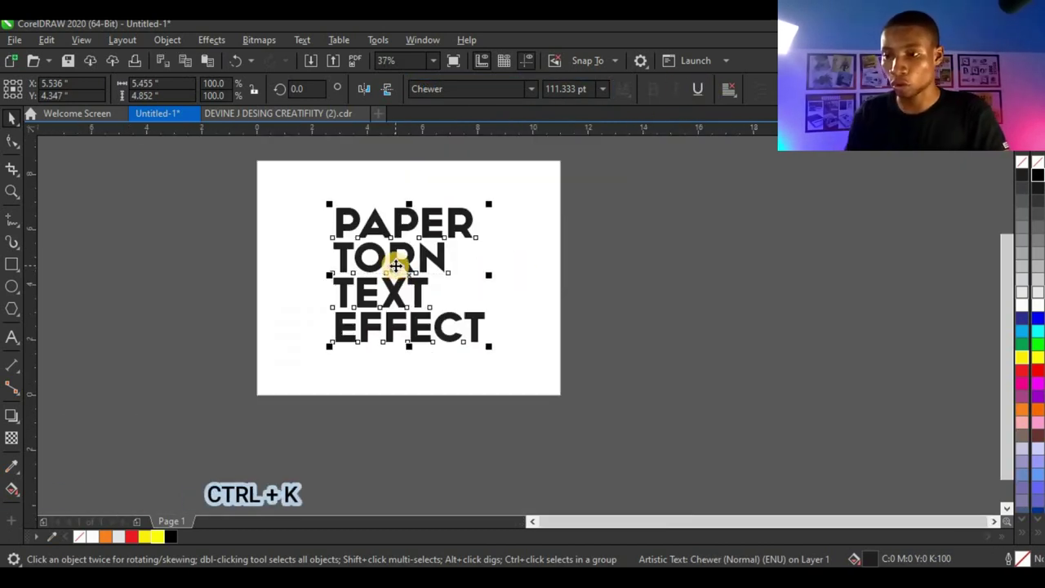
{"action": "left_click_drag", "start_coordinate": [616, 222], "coordinate": [333, 390]}
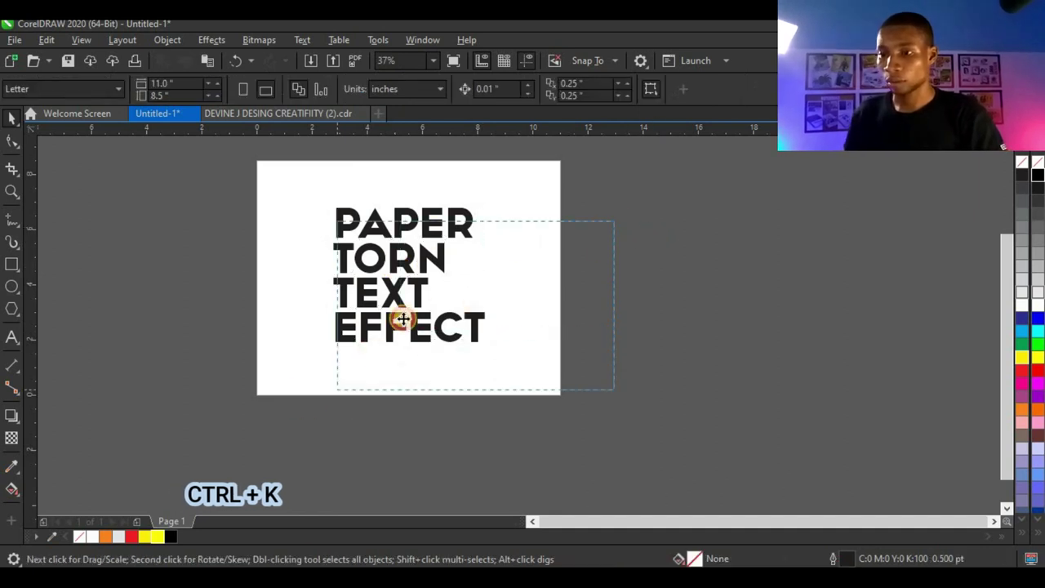
{"action": "left_click_drag", "start_coordinate": [391, 290], "coordinate": [710, 295]}
{"action": "left_click", "coordinate": [597, 317]}
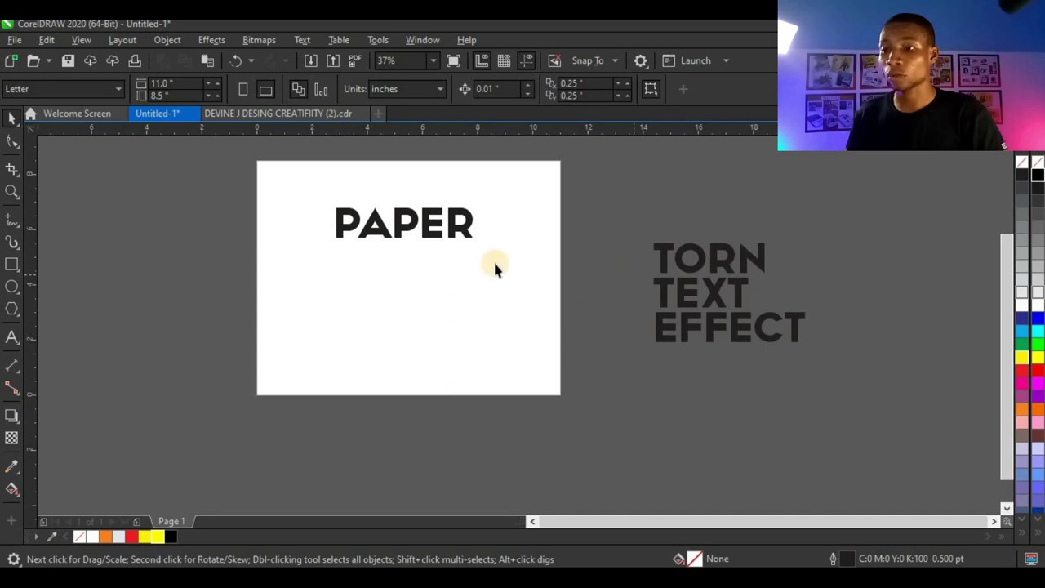
Fill the word PAPER with red (C0 M100 Y100 K0)
{"action": "left_click", "coordinate": [422, 218]}
{"action": "scroll", "coordinate": [423, 218], "scroll_direction": "up", "scroll_amount": 2}
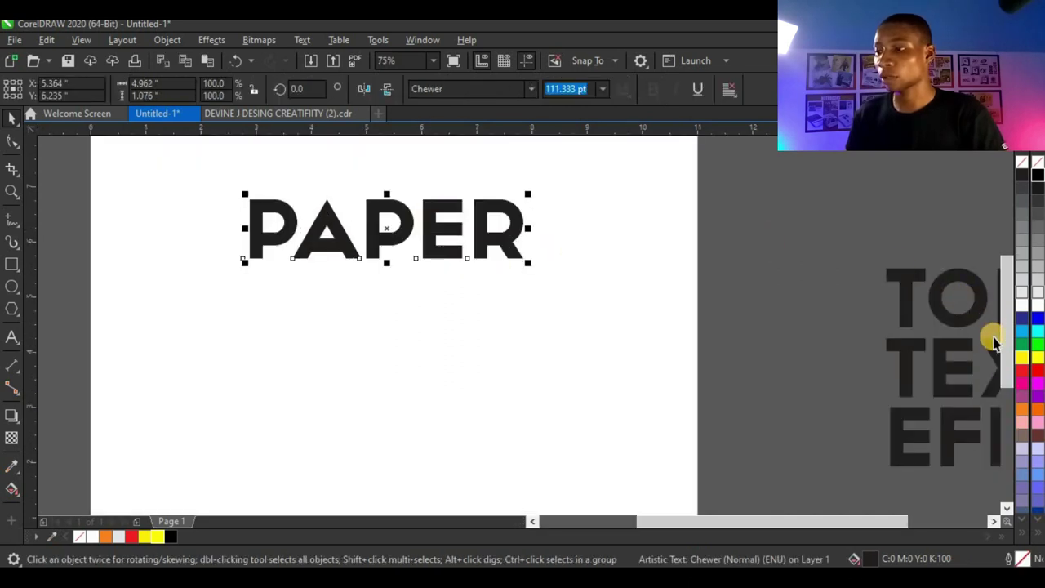
{"action": "left_click", "coordinate": [1024, 370]}
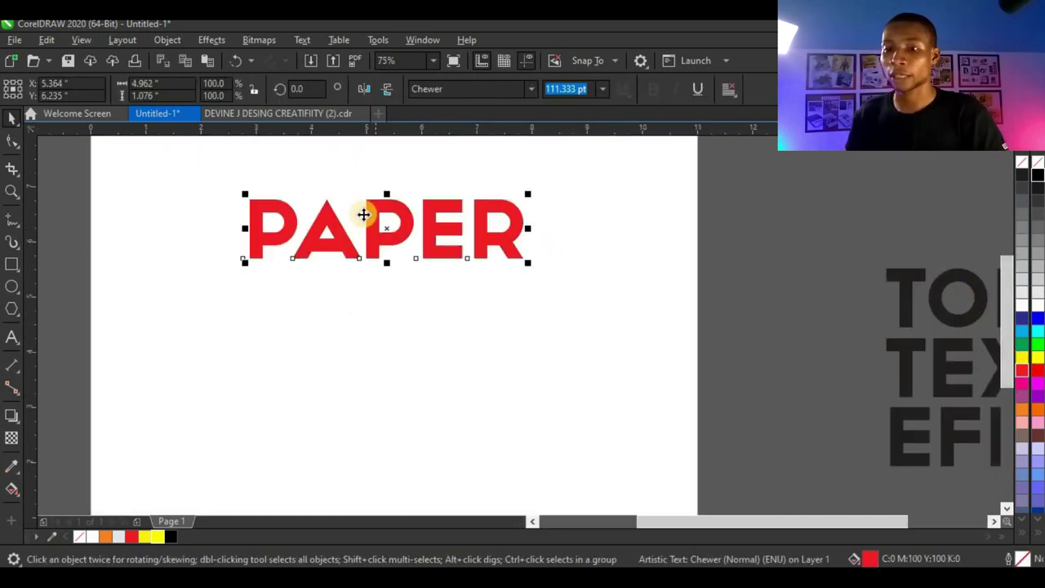
Add a one-step outside contour with a 0.1-inch offset and round corners to the red PAPER text
{"action": "left_click", "coordinate": [12, 417]}
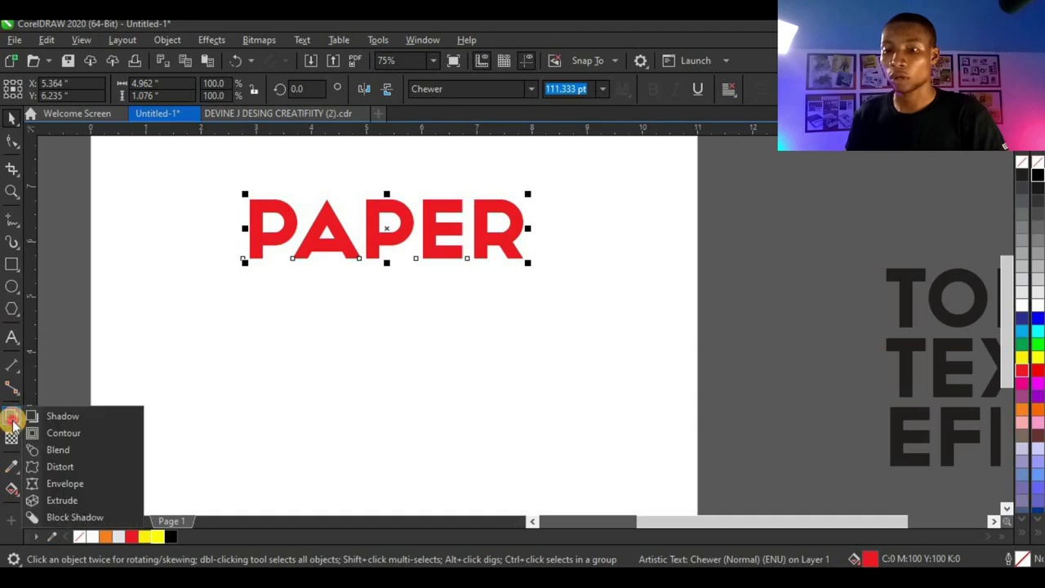
{"action": "left_click", "coordinate": [51, 433]}
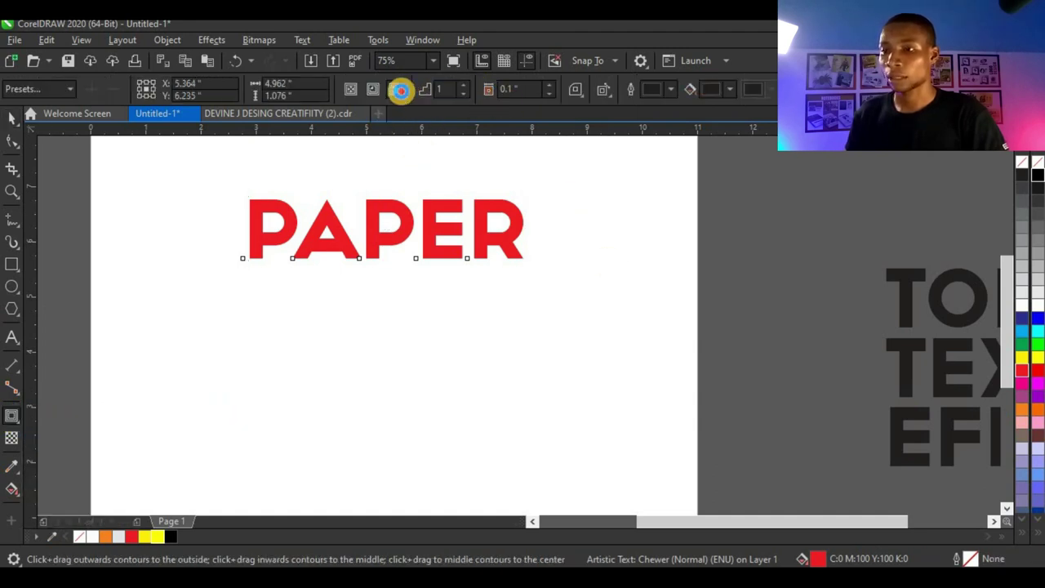
{"action": "left_click", "coordinate": [400, 90]}
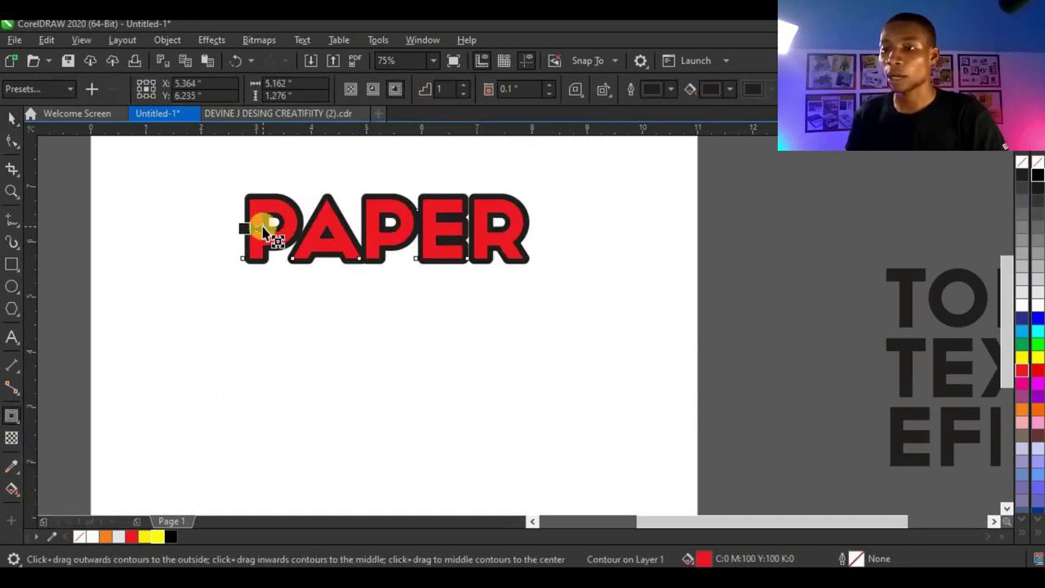
{"action": "scroll", "coordinate": [375, 208], "scroll_direction": "up", "scroll_amount": 2}
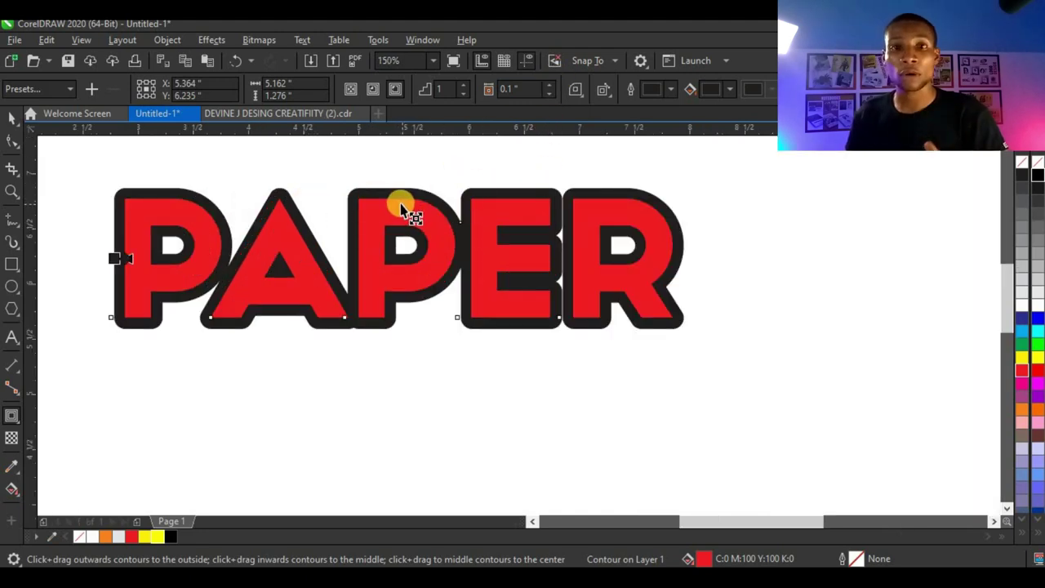
{"action": "left_click", "coordinate": [579, 90]}
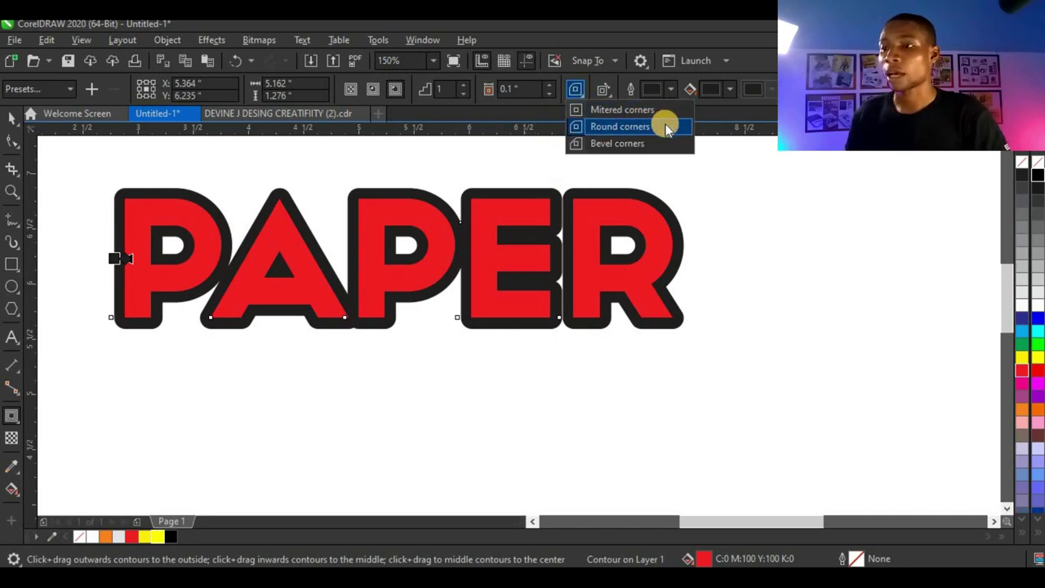
{"action": "left_click", "coordinate": [613, 127]}
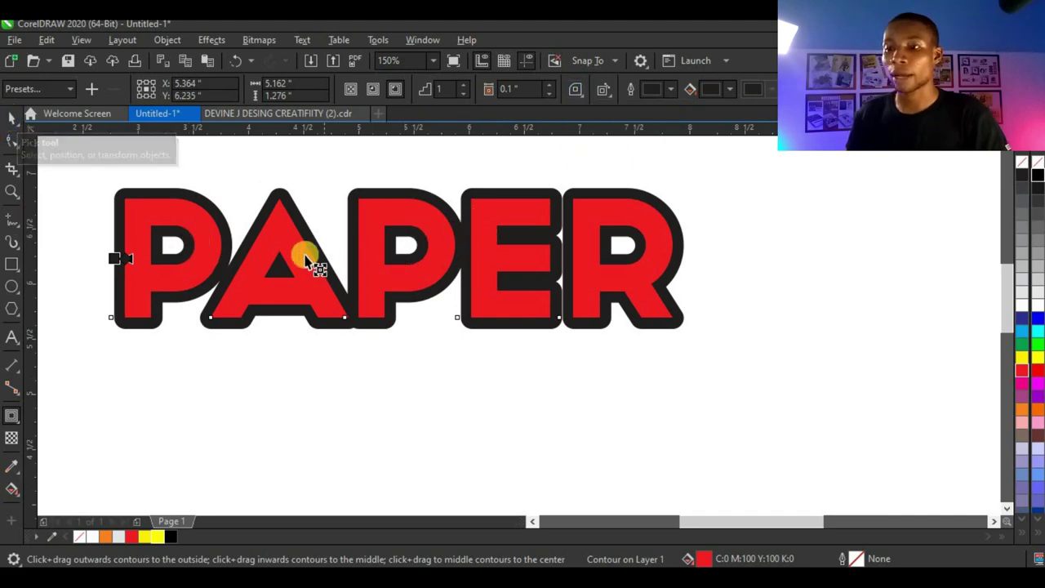
Break the contour apart from the red PAPER text
{"action": "left_click", "coordinate": [180, 44]}
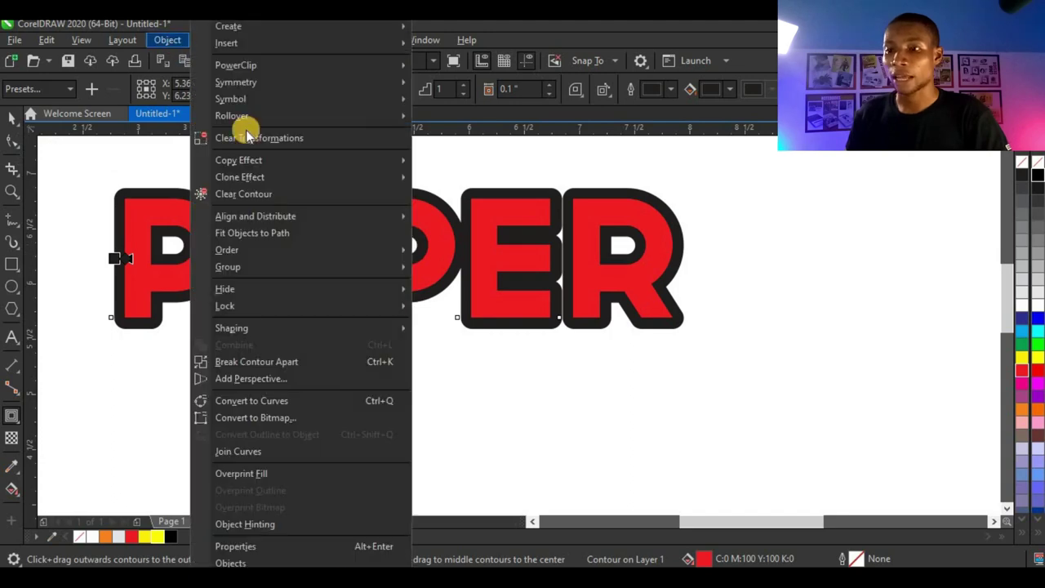
{"action": "left_click", "coordinate": [290, 368]}
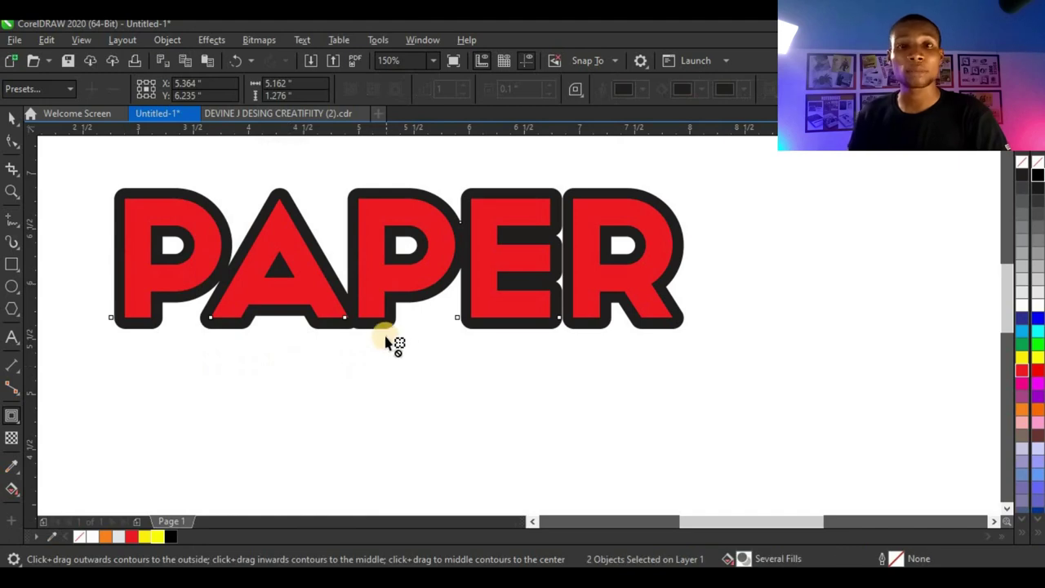
{"action": "left_click", "coordinate": [12, 118]}
Move the red PAPER text below its black contour shape and undo the move
{"action": "left_click", "coordinate": [306, 346]}
{"action": "left_click_drag", "start_coordinate": [319, 326], "coordinate": [298, 425]}
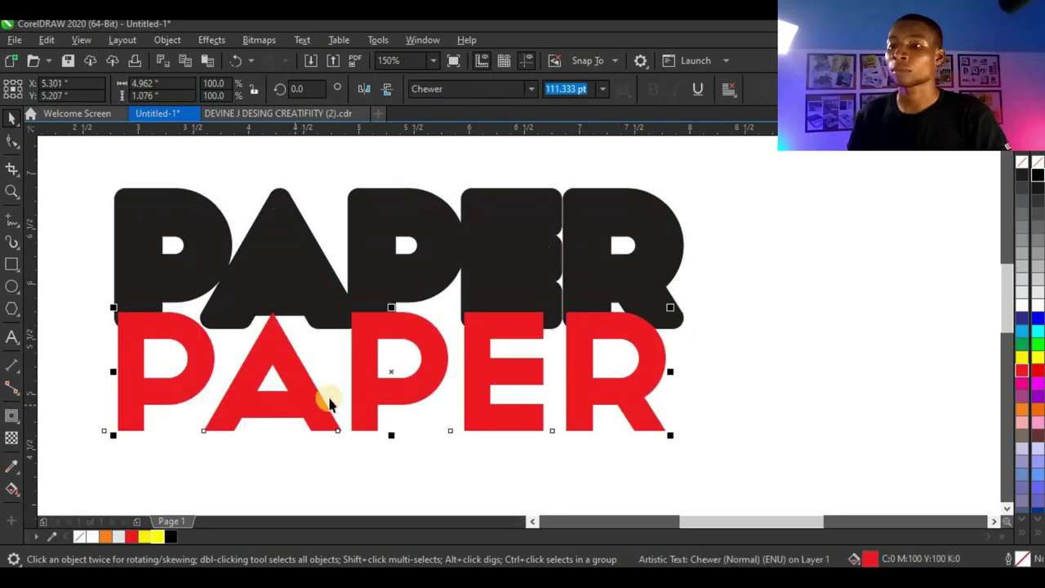
{"action": "key", "text": "ctrl+z"}
Fill the black contour shape behind PAPER with yellow (C0 M0 Y100 K0)
{"action": "left_click", "coordinate": [382, 345]}
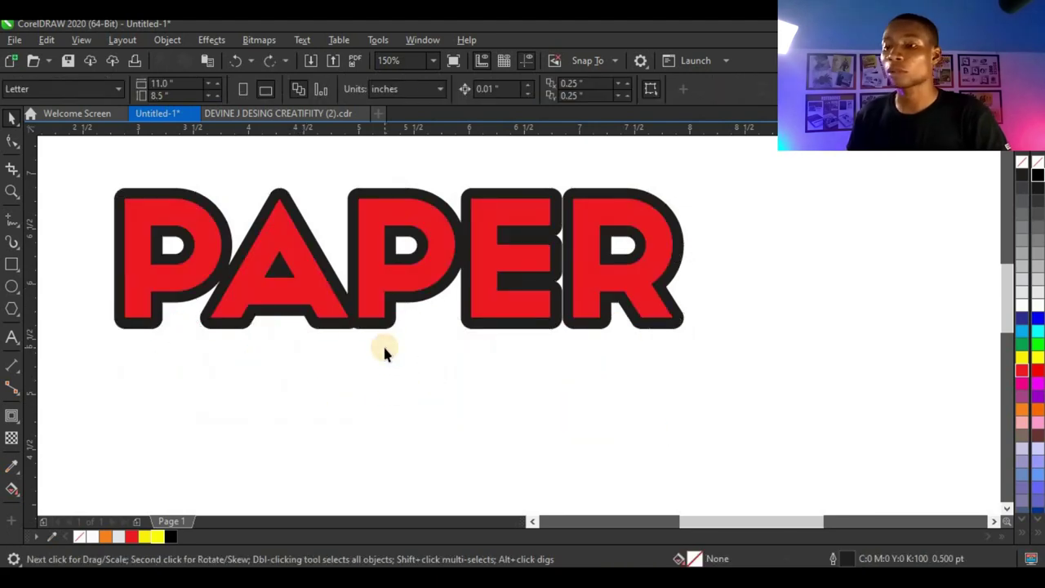
{"action": "left_click", "coordinate": [488, 331]}
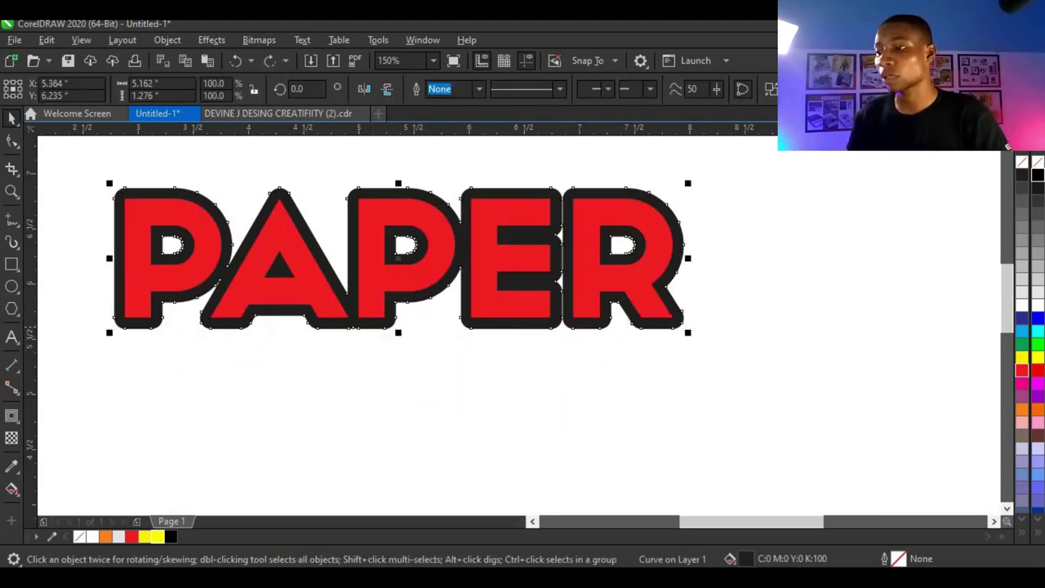
{"action": "left_click", "coordinate": [1021, 357]}
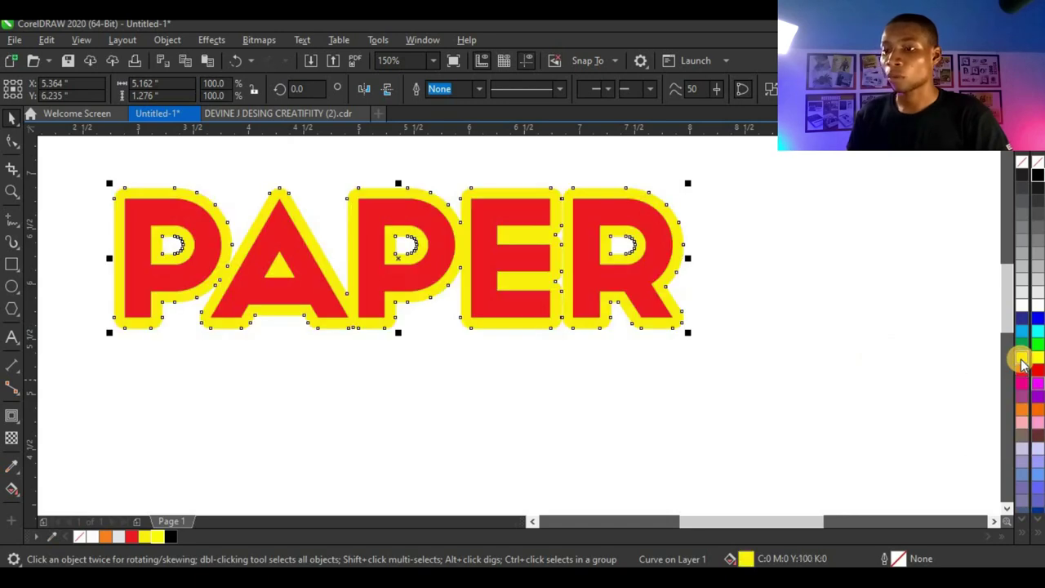
Try moving the red PAPER text off the yellow contour shape and undo the move
{"action": "left_click", "coordinate": [488, 263]}
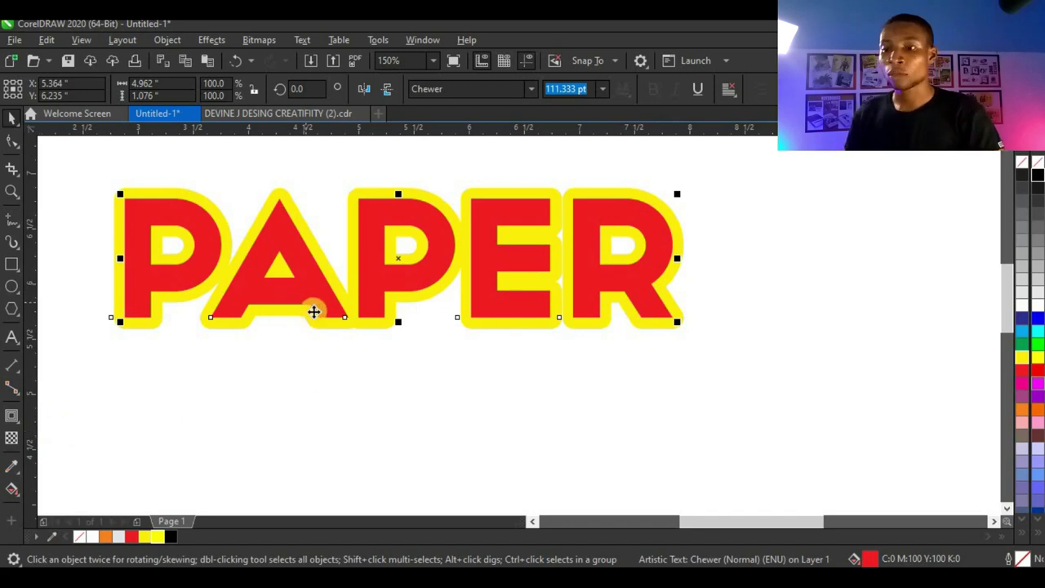
{"action": "left_click_drag", "start_coordinate": [322, 305], "coordinate": [343, 432]}
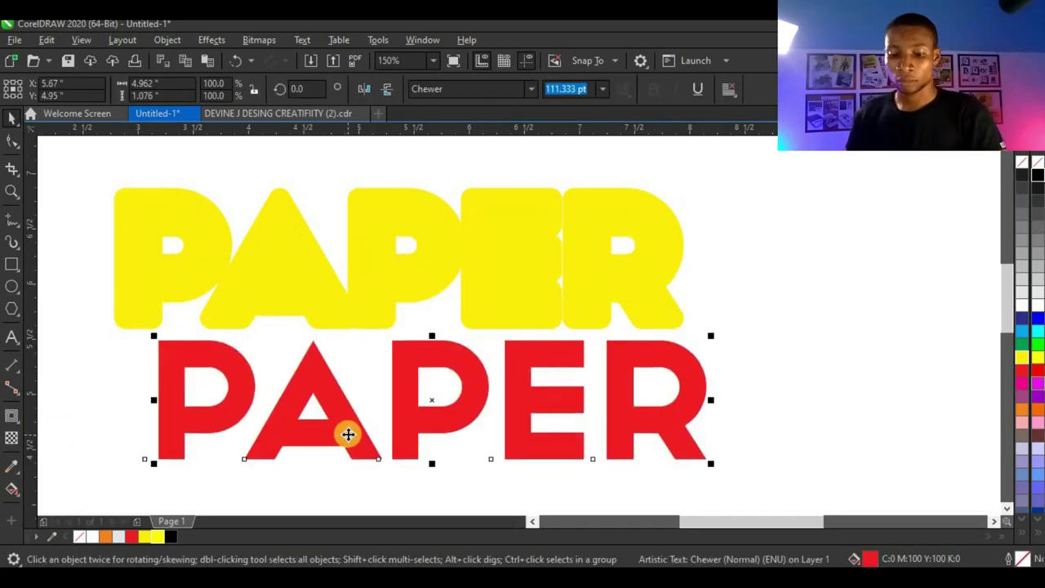
{"action": "key", "text": "ctrl+z"}
Duplicate the red PAPER text and try aligning the copy with the original over the yellow shape
{"action": "key", "text": "ctrl+d"}
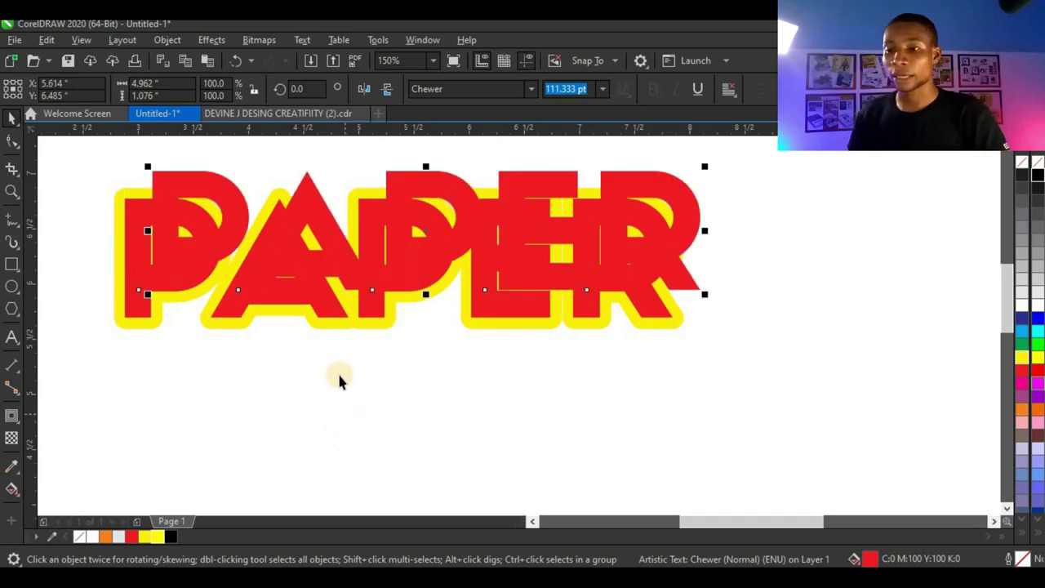
{"action": "scroll", "coordinate": [339, 324], "scroll_direction": "up", "scroll_amount": 2}
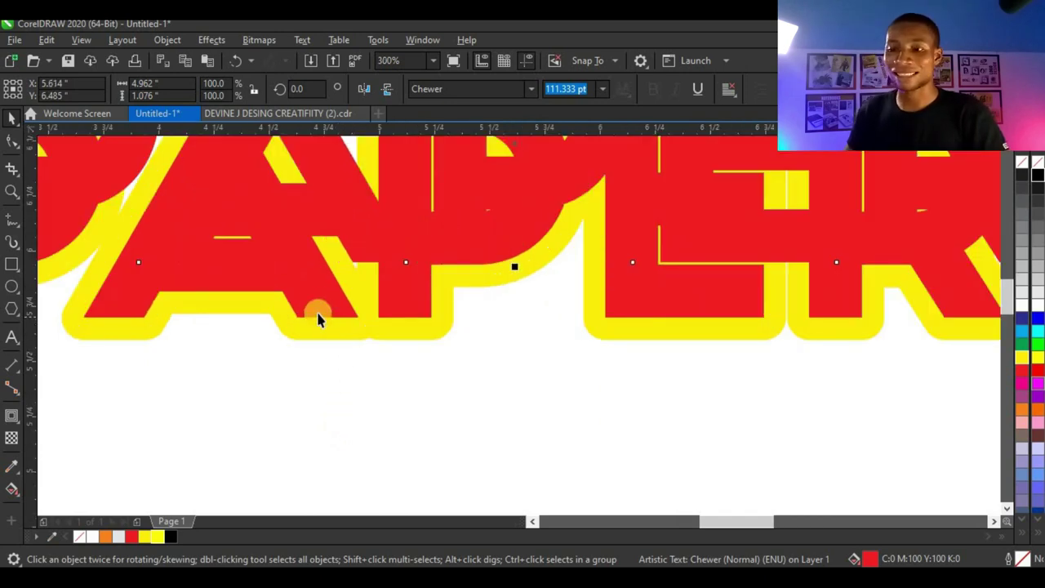
{"action": "left_click", "coordinate": [320, 307], "text": "shift"}
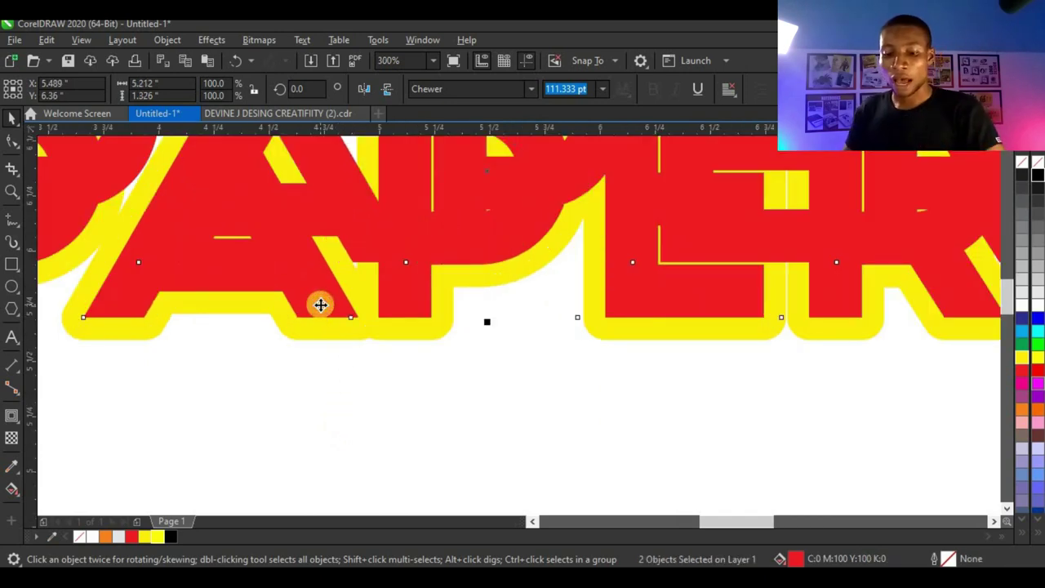
{"action": "scroll", "coordinate": [320, 305], "scroll_direction": "down", "scroll_amount": 2}
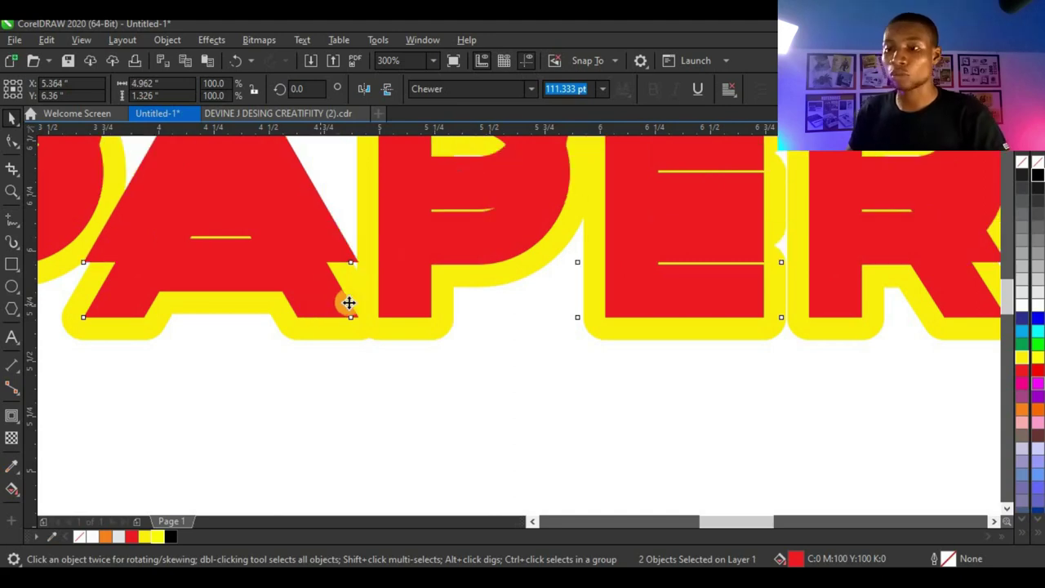
{"action": "left_click", "coordinate": [438, 364]}
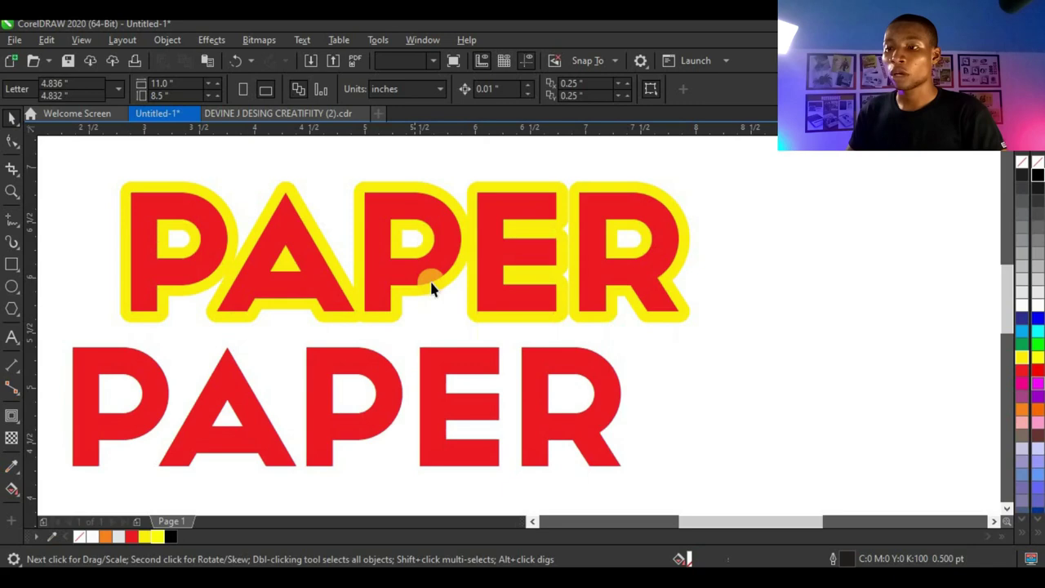
{"action": "left_click_drag", "start_coordinate": [425, 284], "coordinate": [701, 251]}
{"action": "key", "text": "ctrl+q"}
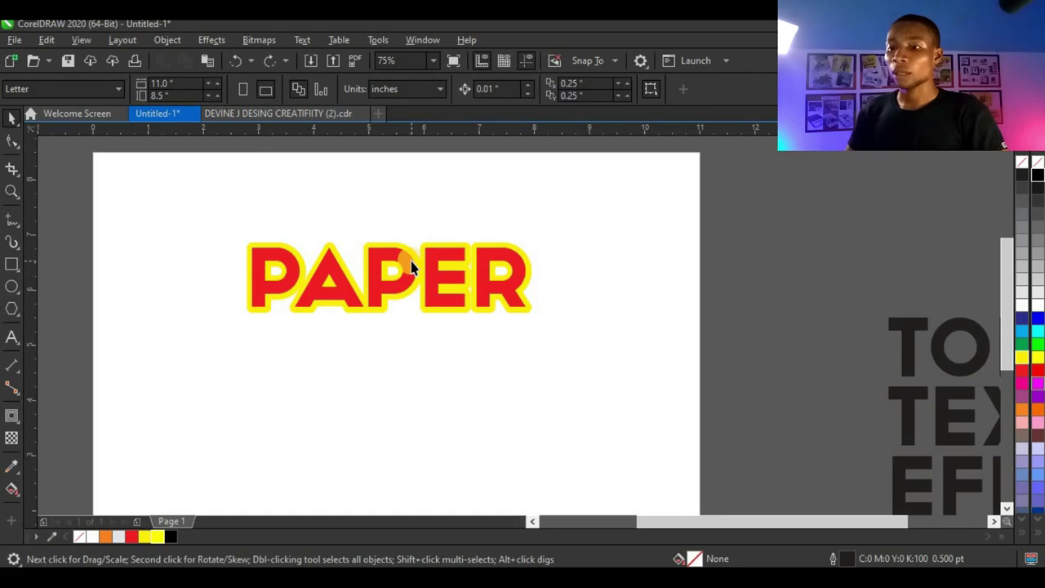
Draw a closed freehand curve around the middle of PAPER, with jagged tear edges running through the A and the E
{"action": "left_click", "coordinate": [412, 267]}
{"action": "scroll", "coordinate": [410, 268], "scroll_direction": "up", "scroll_amount": 1}
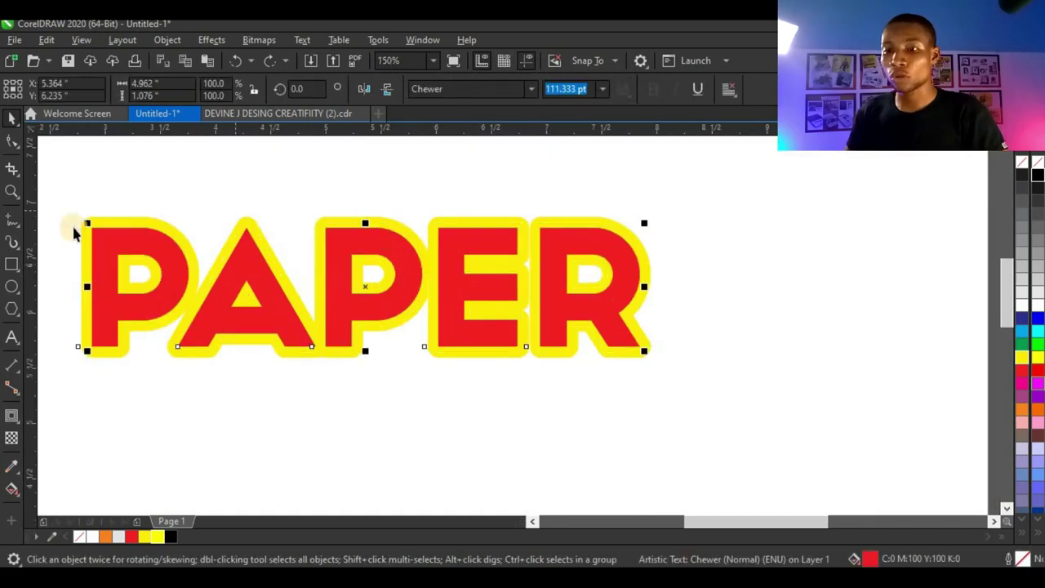
{"action": "left_click", "coordinate": [12, 224]}
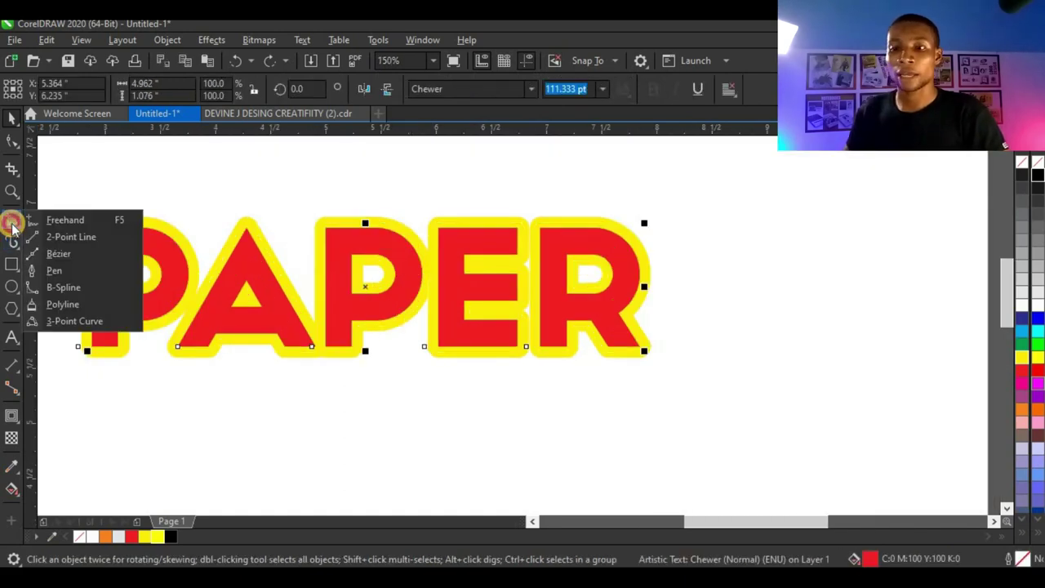
{"action": "left_click", "coordinate": [70, 221]}
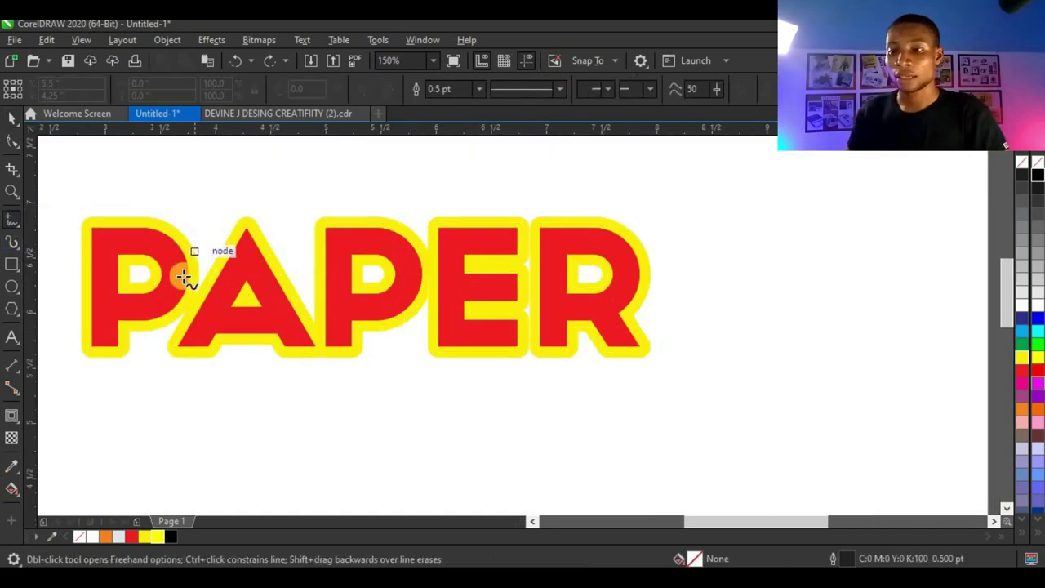
{"action": "scroll", "coordinate": [182, 278], "scroll_direction": "up", "scroll_amount": 1}
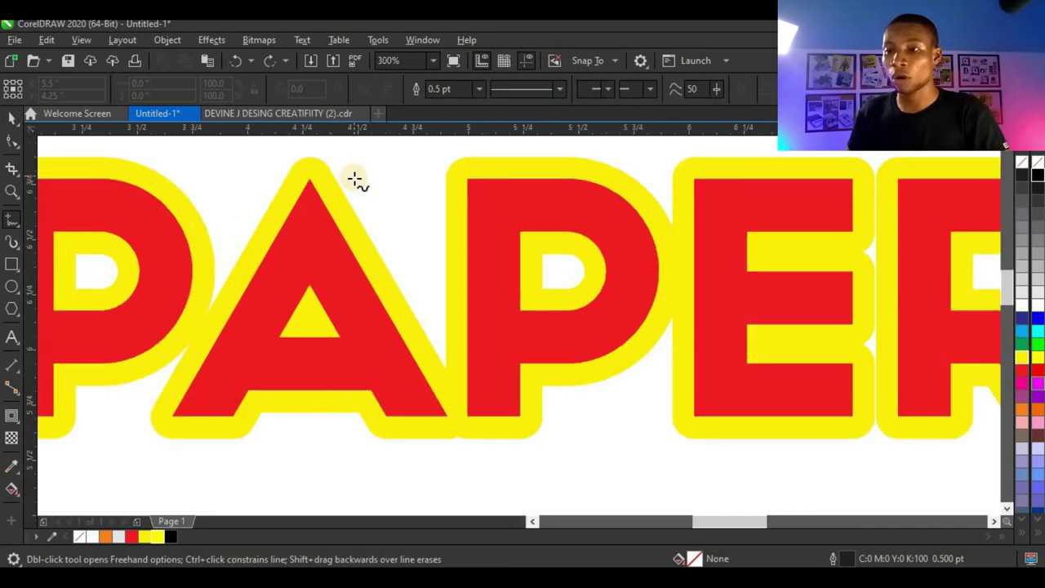
{"action": "mouse_move", "coordinate": [347, 186]}
{"action": "left_mouse_down"}
{"action": "mouse_move", "coordinate": [315, 204]}
{"action": "mouse_move", "coordinate": [328, 220]}
{"action": "mouse_move", "coordinate": [306, 232]}
{"action": "left_mouse_up"}
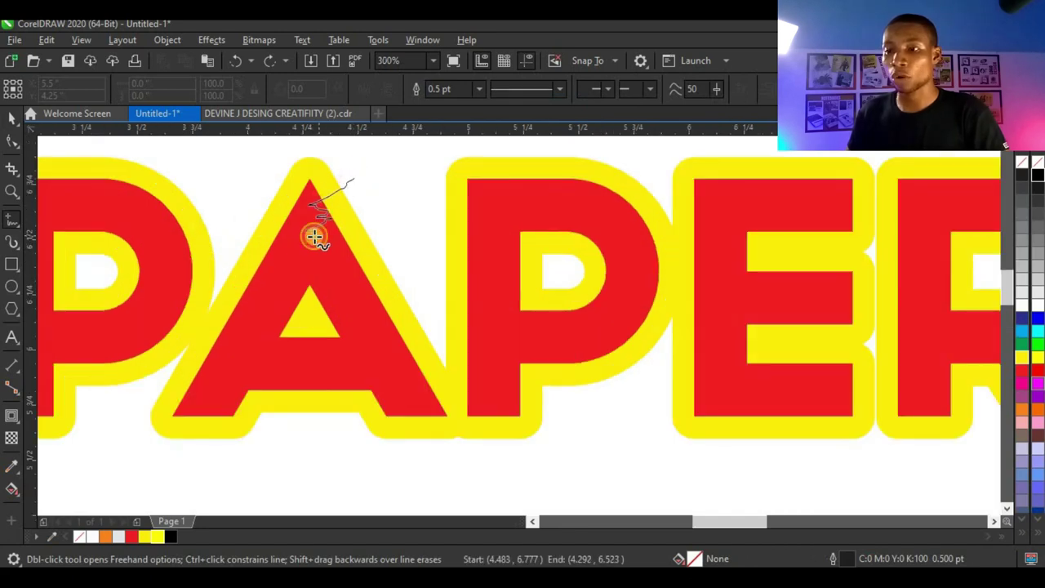
{"action": "mouse_move", "coordinate": [287, 265]}
{"action": "left_mouse_down"}
{"action": "mouse_move", "coordinate": [225, 390]}
{"action": "mouse_move", "coordinate": [299, 459]}
{"action": "mouse_move", "coordinate": [735, 468]}
{"action": "mouse_move", "coordinate": [875, 454]}
{"action": "mouse_move", "coordinate": [856, 436]}
{"action": "mouse_move", "coordinate": [758, 422]}
{"action": "mouse_move", "coordinate": [765, 400]}
{"action": "left_mouse_up"}
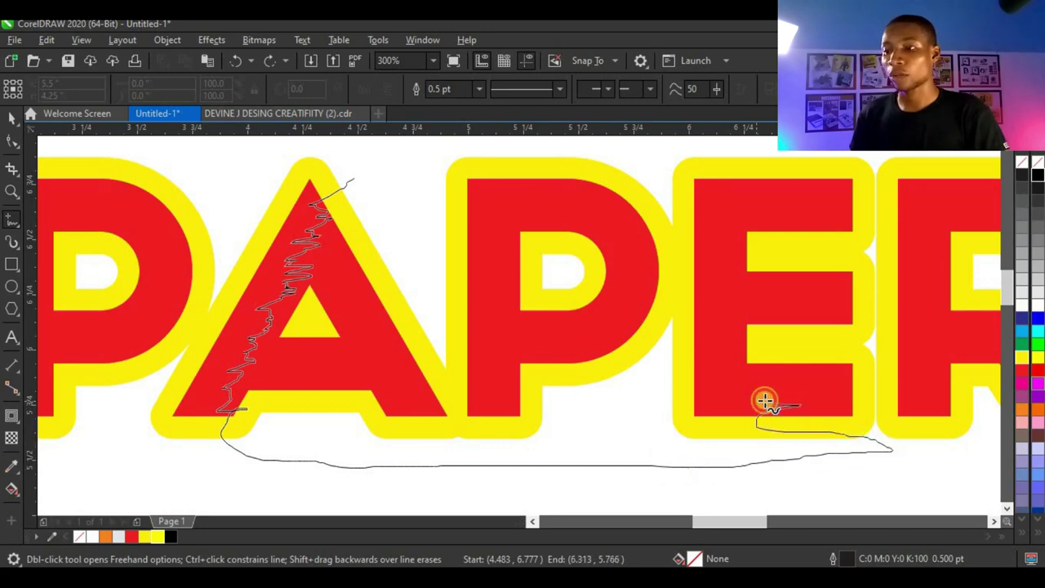
{"action": "mouse_move", "coordinate": [739, 367]}
{"action": "left_mouse_down"}
{"action": "mouse_move", "coordinate": [739, 335]}
{"action": "mouse_move", "coordinate": [720, 331]}
{"action": "mouse_move", "coordinate": [749, 312]}
{"action": "mouse_move", "coordinate": [726, 289]}
{"action": "mouse_move", "coordinate": [735, 266]}
{"action": "left_mouse_up"}
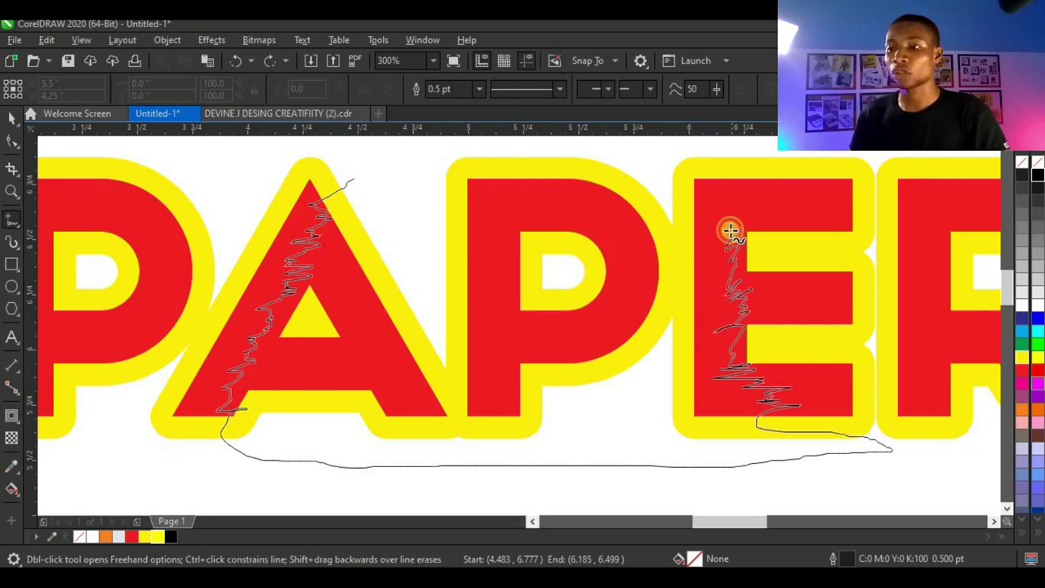
{"action": "mouse_move", "coordinate": [727, 151]}
{"action": "left_mouse_down"}
{"action": "mouse_move", "coordinate": [447, 155]}
{"action": "mouse_move", "coordinate": [360, 178]}
{"action": "left_mouse_up"}
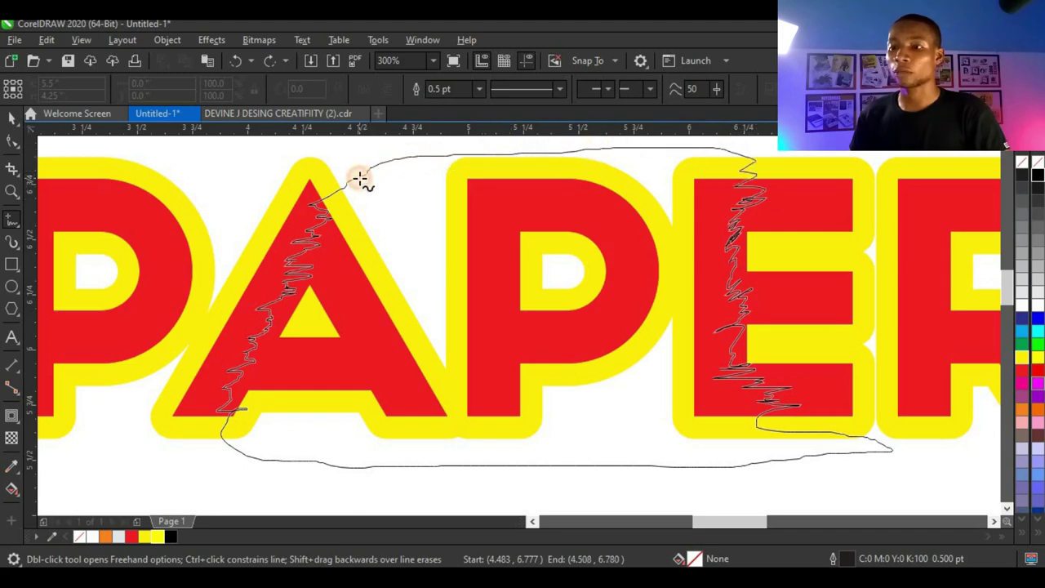
{"action": "scroll", "coordinate": [359, 176], "scroll_direction": "up", "scroll_amount": 2}
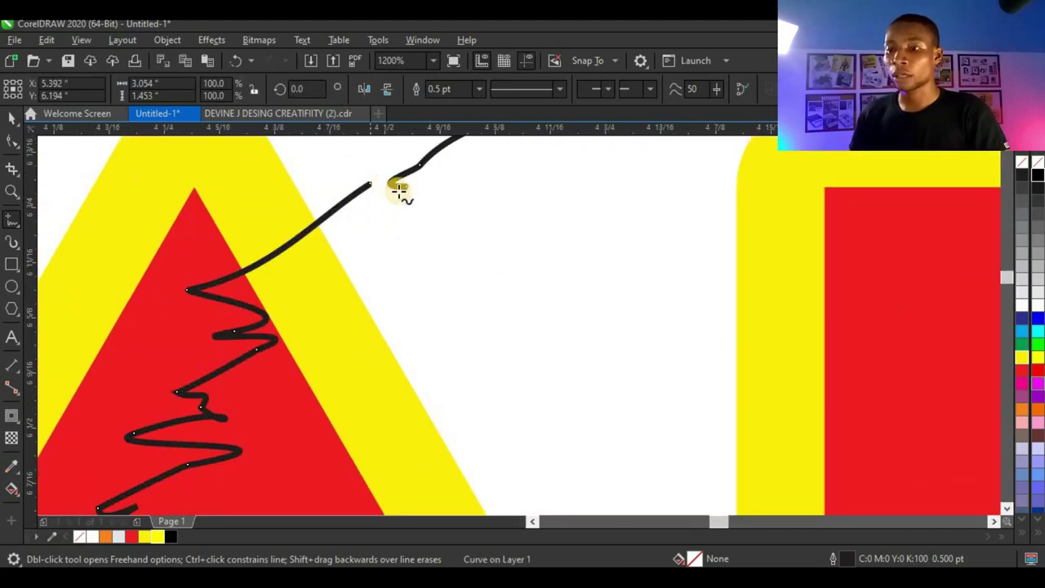
{"action": "left_click_drag", "start_coordinate": [408, 186], "coordinate": [370, 184]}
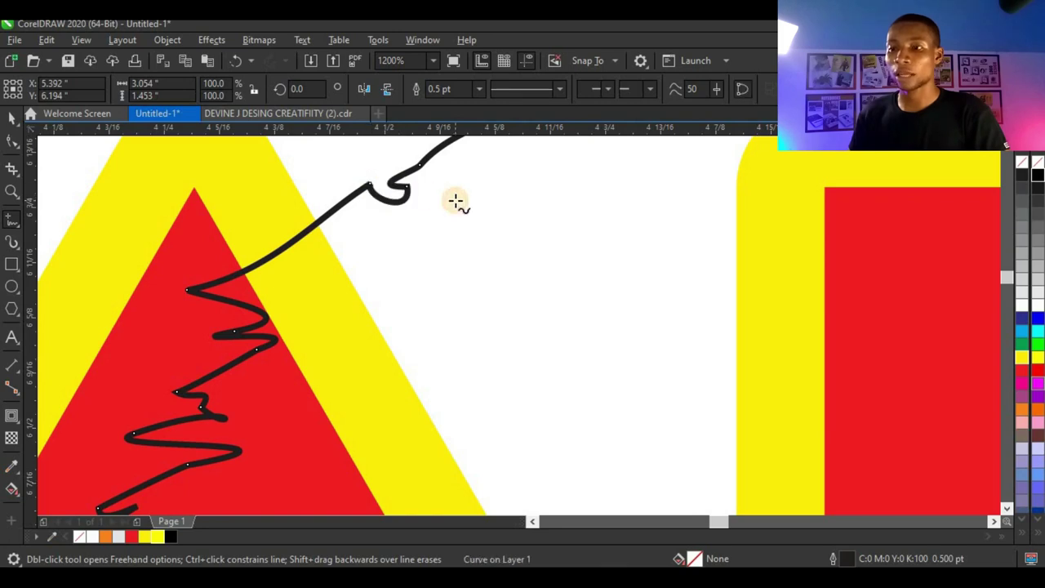
Trim the top red PAPER copy with the jagged freehand curve
{"action": "scroll", "coordinate": [437, 191], "scroll_direction": "down", "scroll_amount": 7}
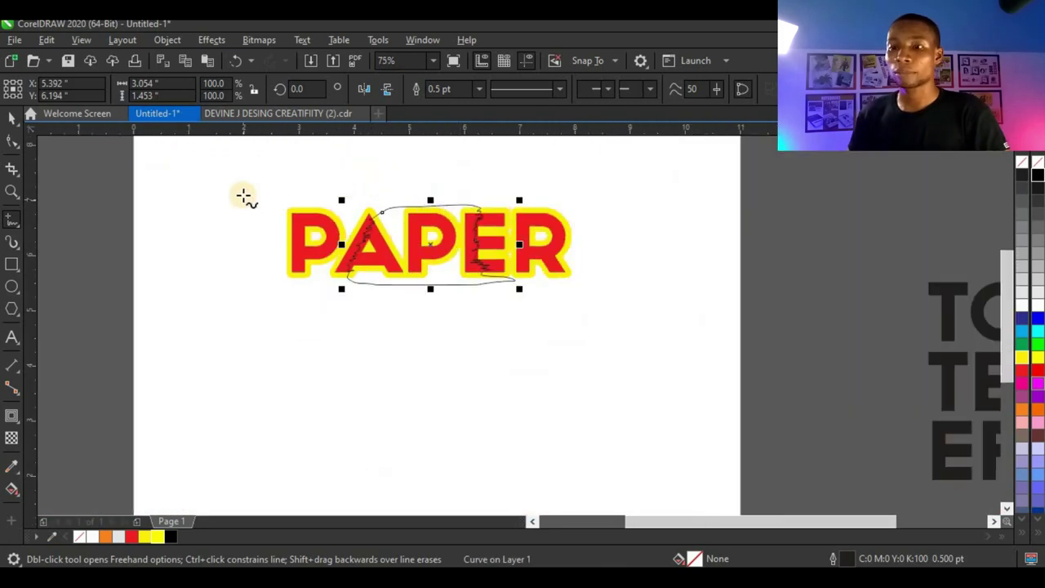
{"action": "left_click", "coordinate": [8, 115]}
{"action": "scroll", "coordinate": [361, 205], "scroll_direction": "up", "scroll_amount": 2}
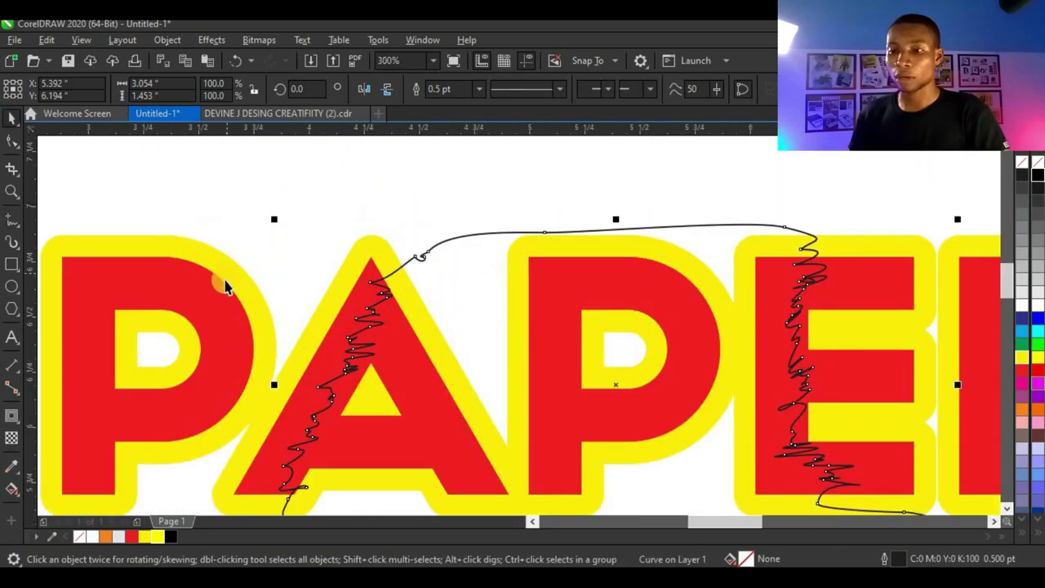
{"action": "left_click", "coordinate": [325, 291], "text": "shift"}
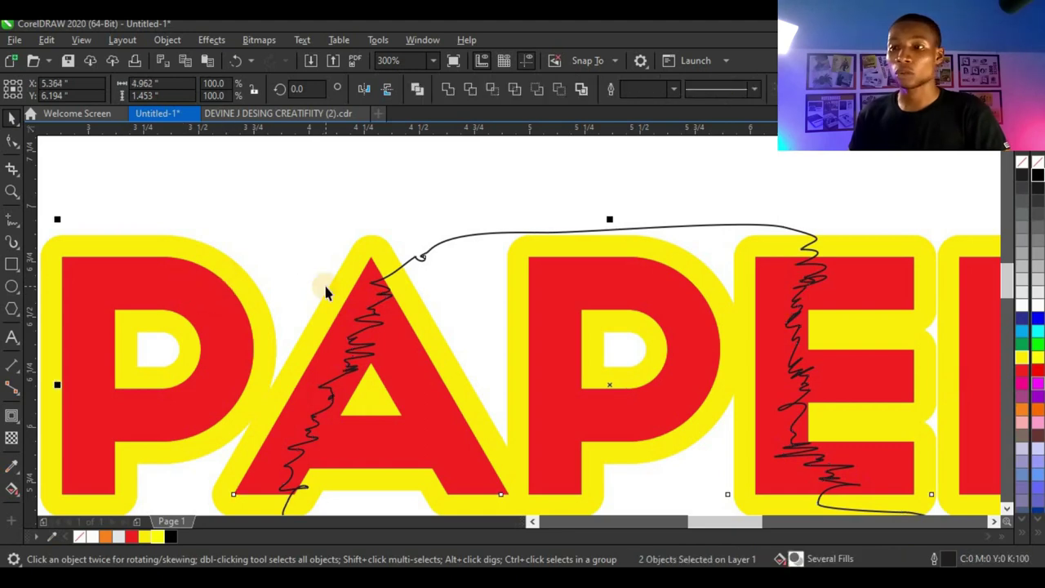
{"action": "left_click", "coordinate": [472, 93]}
Delete the jagged freehand curve used for trimming
{"action": "scroll", "coordinate": [441, 228], "scroll_direction": "down", "scroll_amount": 2}
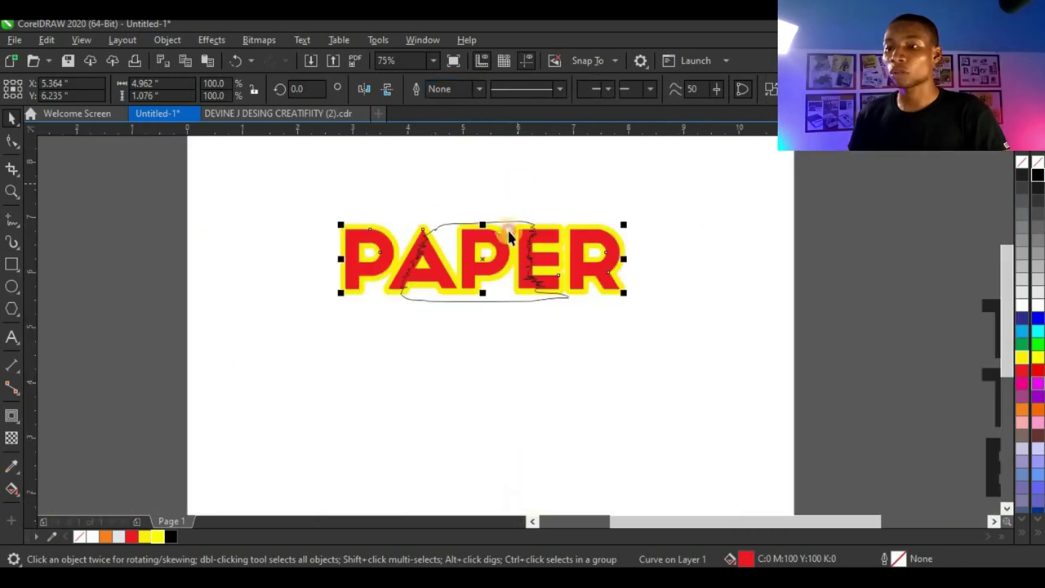
{"action": "scroll", "coordinate": [502, 231], "scroll_direction": "up", "scroll_amount": 1}
{"action": "left_click", "coordinate": [520, 221]}
{"action": "left_click", "coordinate": [517, 219]}
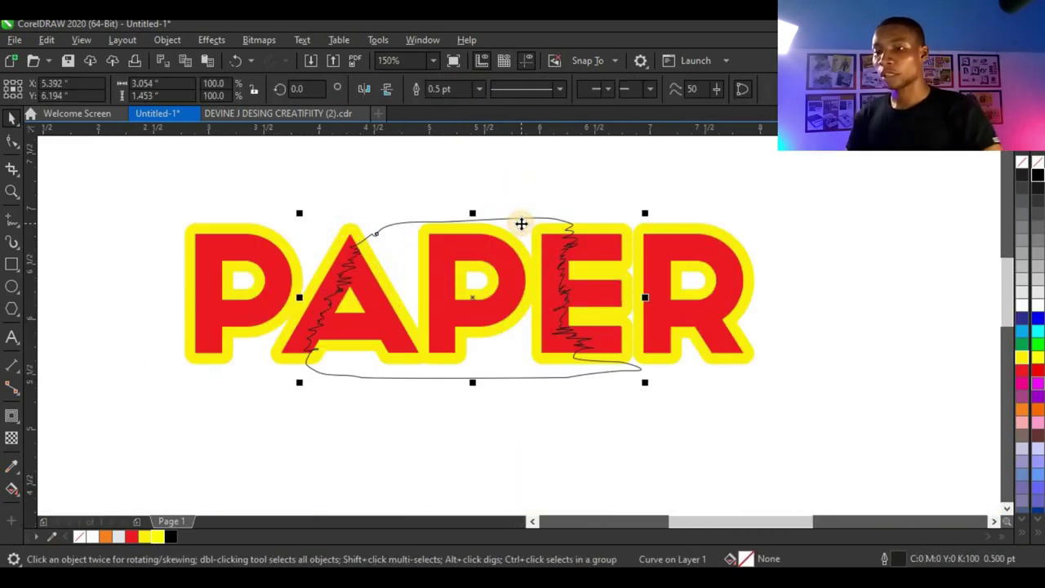
{"action": "key", "text": "Delete"}
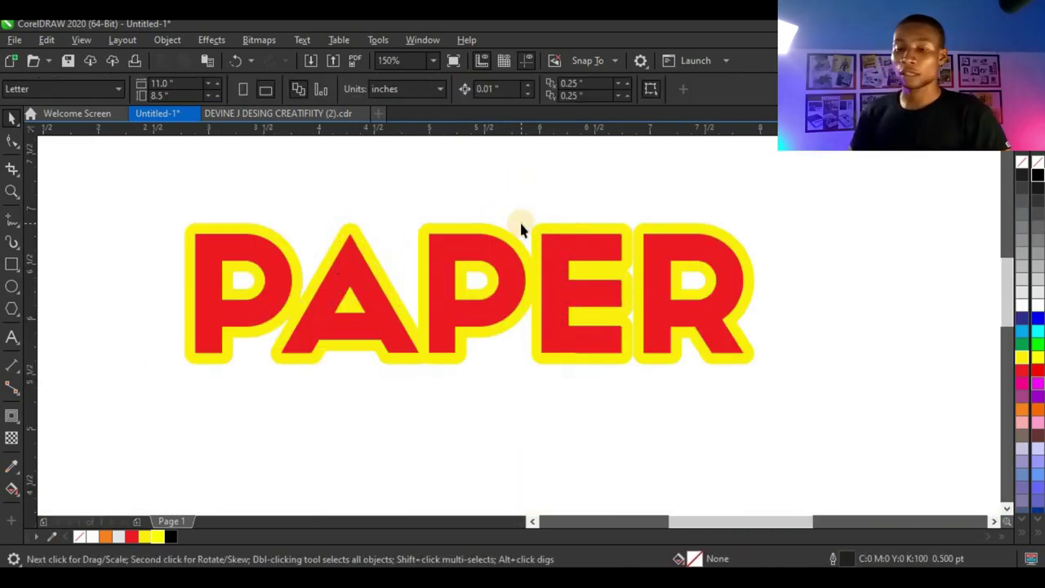
Fill the trimmed PAPER copy with white
{"action": "left_click", "coordinate": [478, 249]}
{"action": "key", "text": "ctrl+q"}
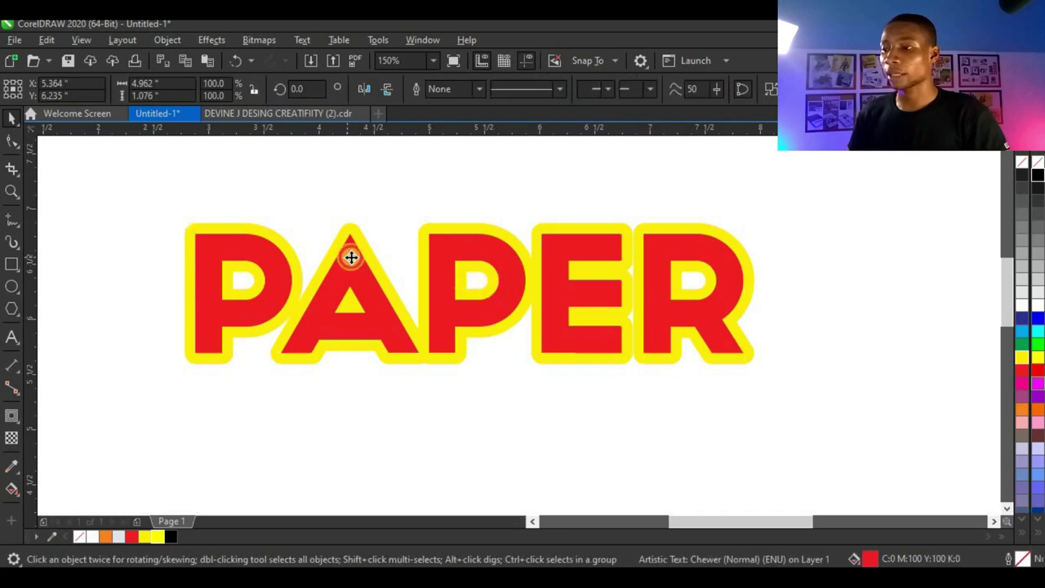
{"action": "left_click", "coordinate": [1021, 305]}
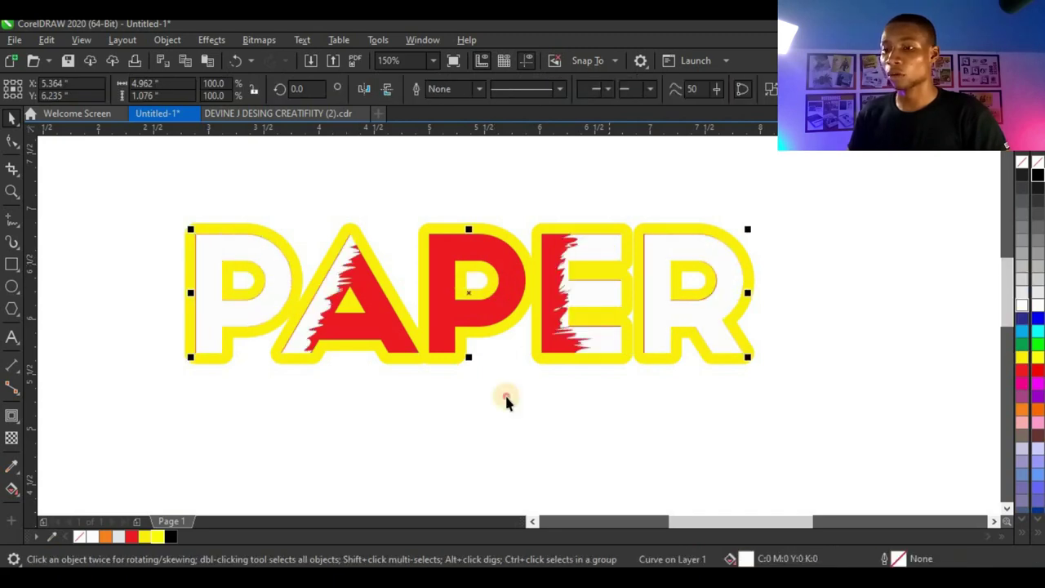
{"action": "left_click", "coordinate": [812, 327]}
Add a drop shadow to the trimmed PAPER copy, offset about -0.034" and -0.039", and recolour the letters yellow (#FFFF00)
{"action": "scroll", "coordinate": [589, 290], "scroll_direction": "up", "scroll_amount": 1}
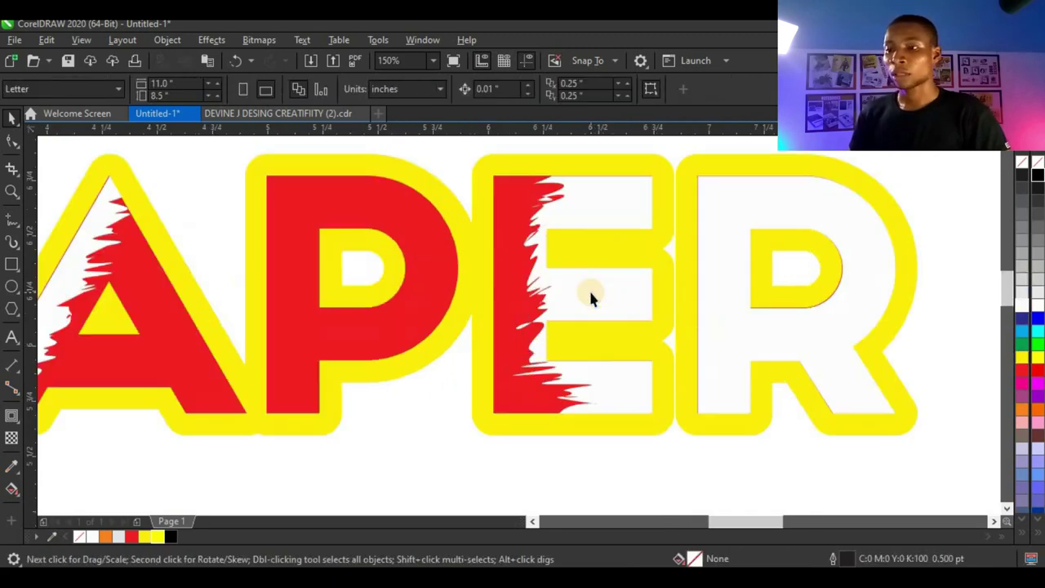
{"action": "left_click", "coordinate": [595, 290]}
{"action": "scroll", "coordinate": [591, 304], "scroll_direction": "down", "scroll_amount": 1}
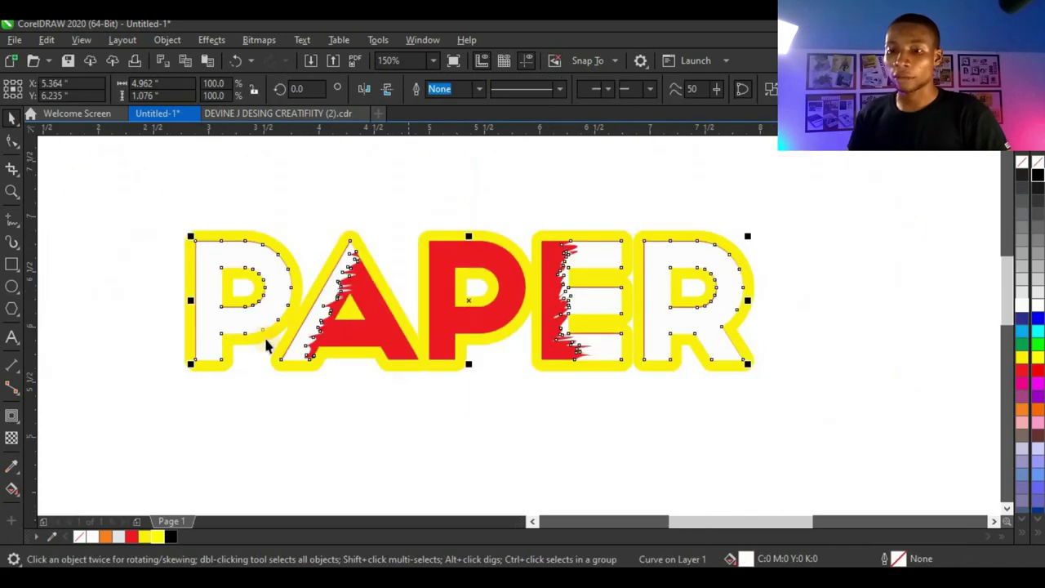
{"action": "left_click", "coordinate": [16, 423]}
{"action": "left_click", "coordinate": [58, 416]}
{"action": "scroll", "coordinate": [455, 326], "scroll_direction": "up", "scroll_amount": 1}
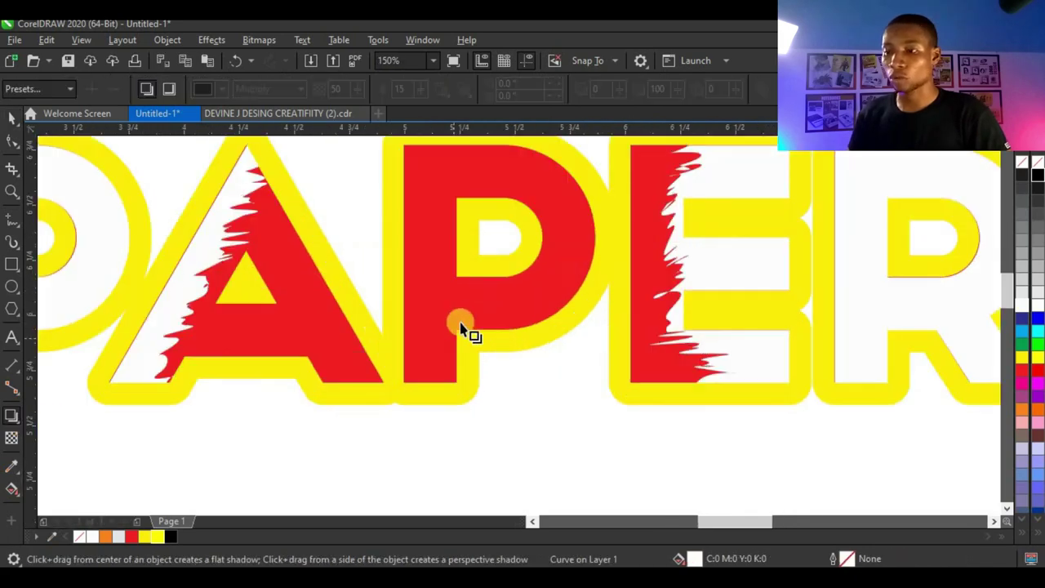
{"action": "left_click_drag", "start_coordinate": [388, 459], "coordinate": [378, 392]}
{"action": "scroll", "coordinate": [618, 333], "scroll_direction": "down", "scroll_amount": 1}
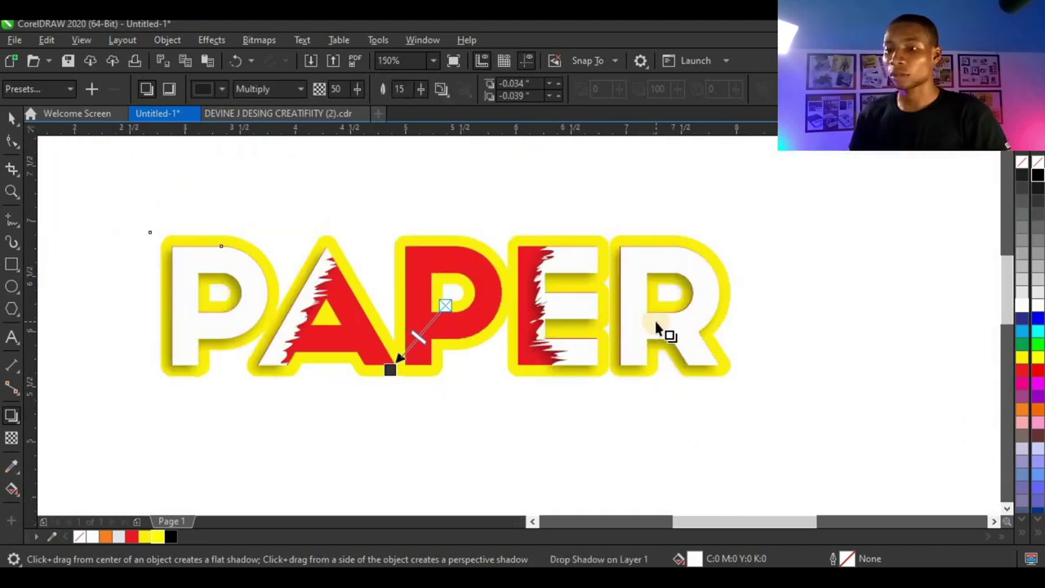
{"action": "left_click", "coordinate": [11, 118]}
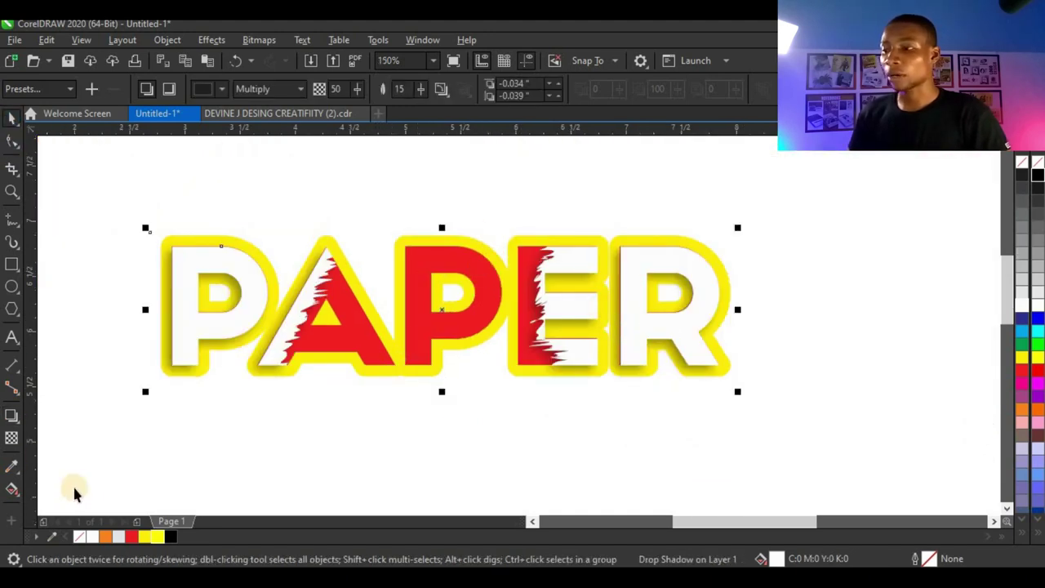
{"action": "left_click", "coordinate": [158, 538]}
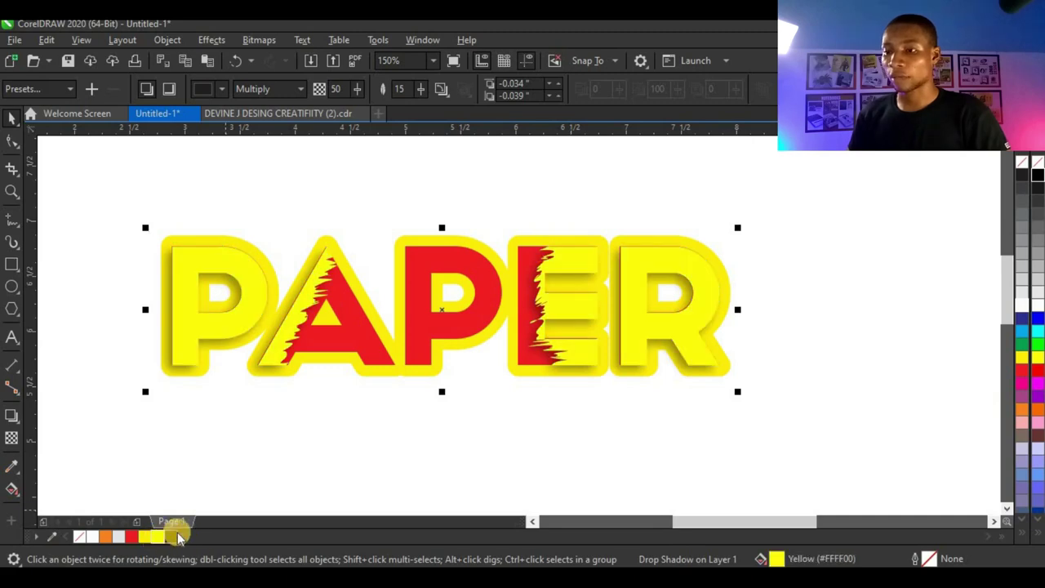
Apply a linear fountain fill running downward from red to black on the full PAPER text beneath the trimmed copy
{"action": "left_click", "coordinate": [423, 325], "text": "alt"}
{"action": "left_click", "coordinate": [424, 325], "text": "alt"}
{"action": "left_click", "coordinate": [424, 325], "text": "alt"}
{"action": "left_click", "coordinate": [424, 325], "text": "alt"}
{"action": "left_click", "coordinate": [10, 489]}
{"action": "left_click_drag", "start_coordinate": [462, 273], "coordinate": [401, 453]}
{"action": "left_click", "coordinate": [1037, 174]}
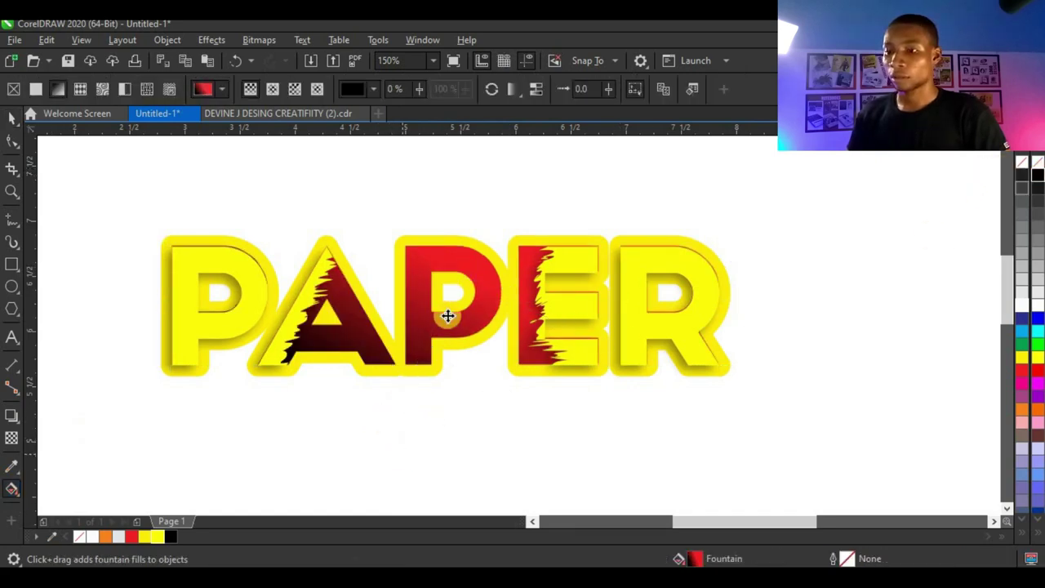
Apply a linear fountain fill to the contour shape behind PAPER, running from yellow at its top to red at its bottom
{"action": "left_click", "coordinate": [13, 114]}
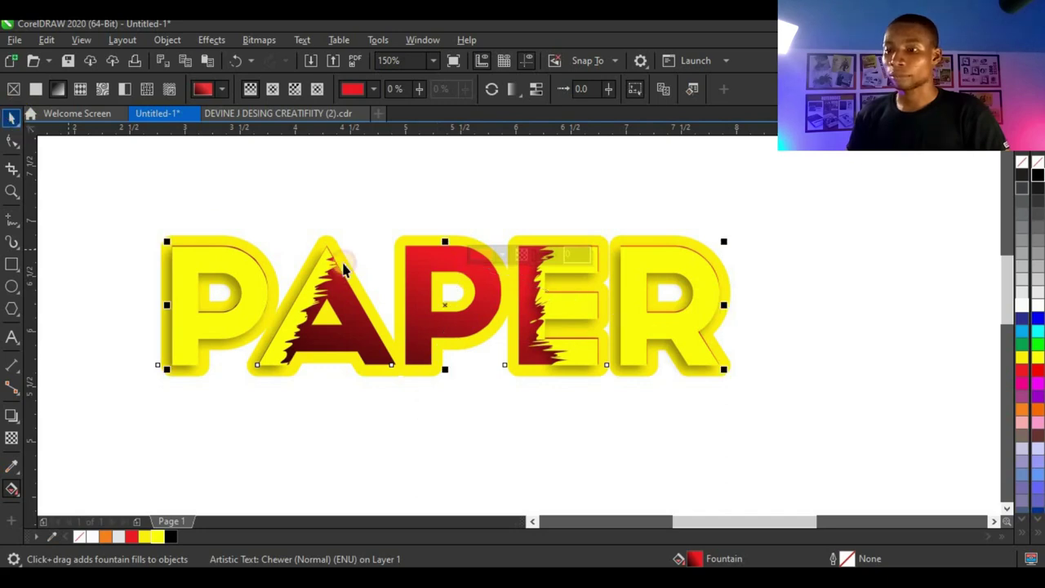
{"action": "left_click", "coordinate": [431, 319]}
{"action": "key", "text": "ctrl+q"}
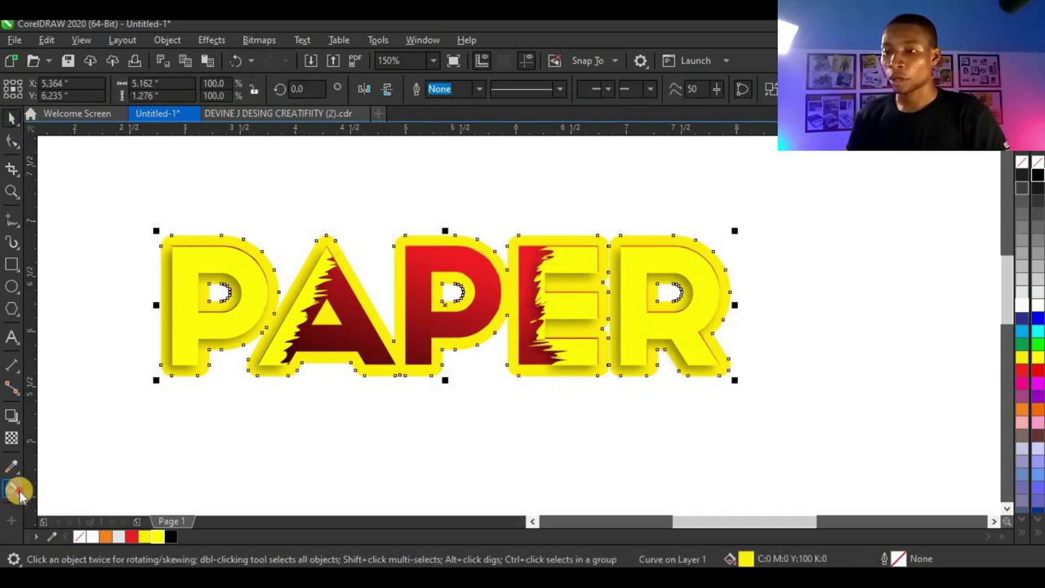
{"action": "left_click", "coordinate": [12, 488]}
{"action": "left_click_drag", "start_coordinate": [457, 263], "coordinate": [446, 406]}
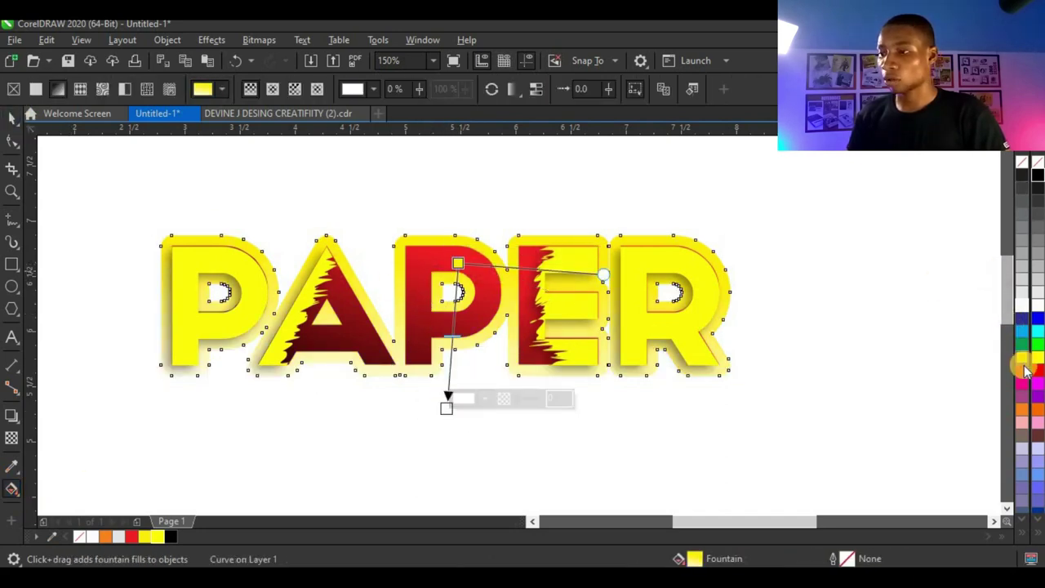
{"action": "left_click_drag", "start_coordinate": [1035, 375], "coordinate": [449, 402]}
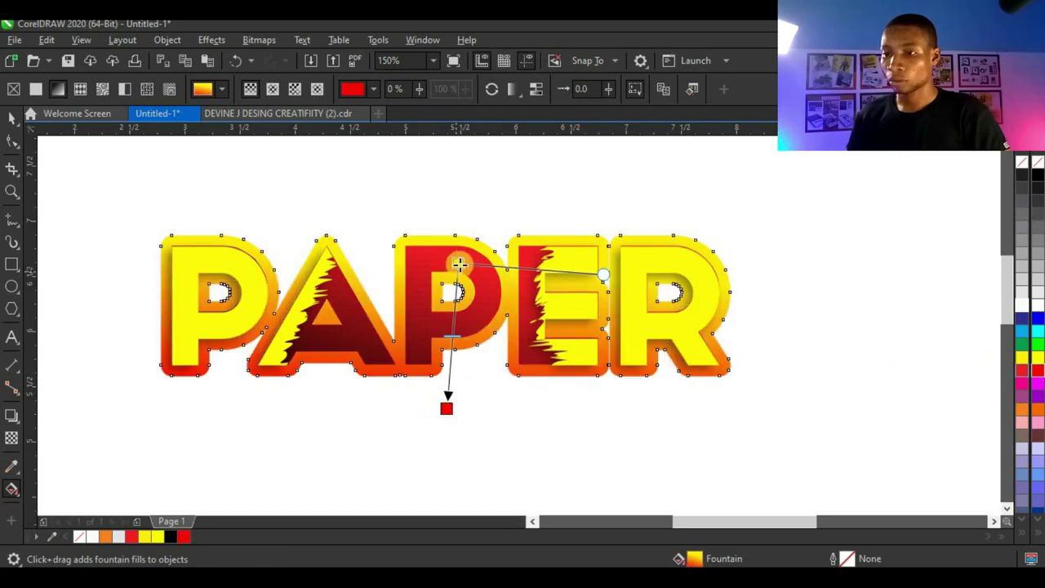
{"action": "left_click_drag", "start_coordinate": [458, 263], "coordinate": [441, 233]}
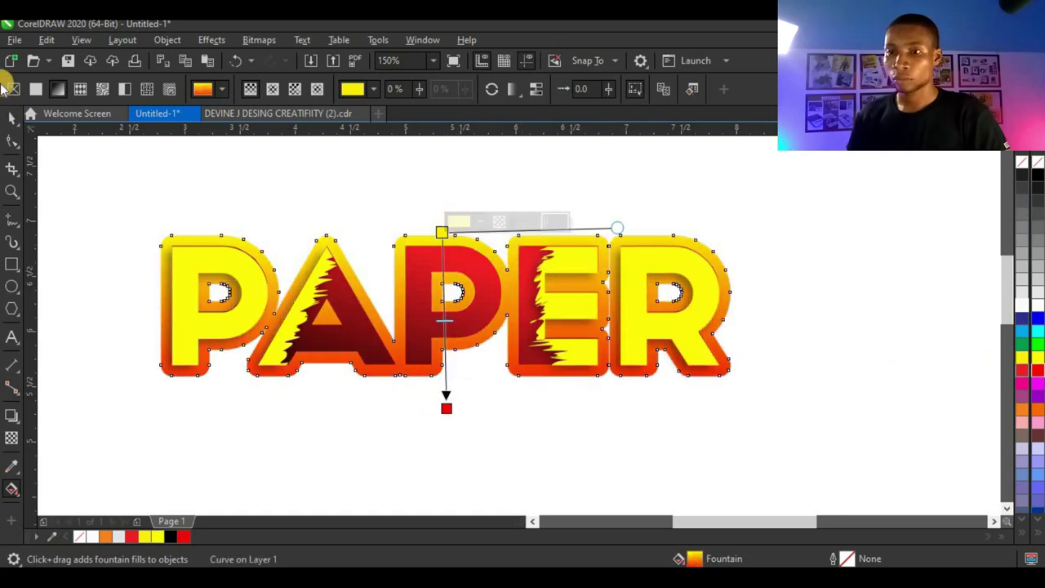
Apply a linear fountain fill to the trimmed PAPER copy, from yellow near the letters' base to red above them
{"action": "left_click", "coordinate": [9, 119]}
{"action": "left_click", "coordinate": [193, 262]}
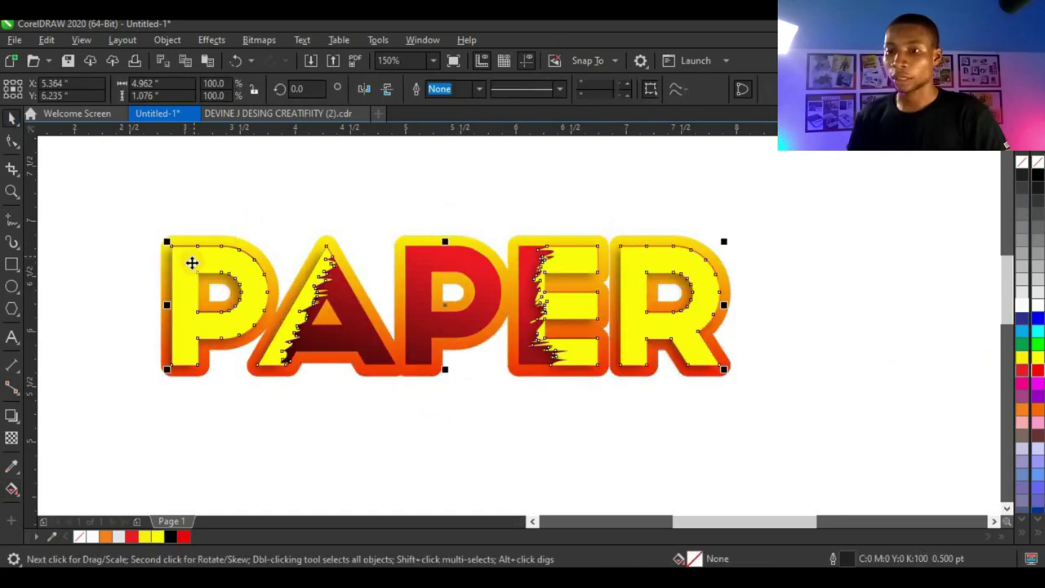
{"action": "left_click", "coordinate": [15, 490]}
{"action": "left_click_drag", "start_coordinate": [447, 325], "coordinate": [446, 257]}
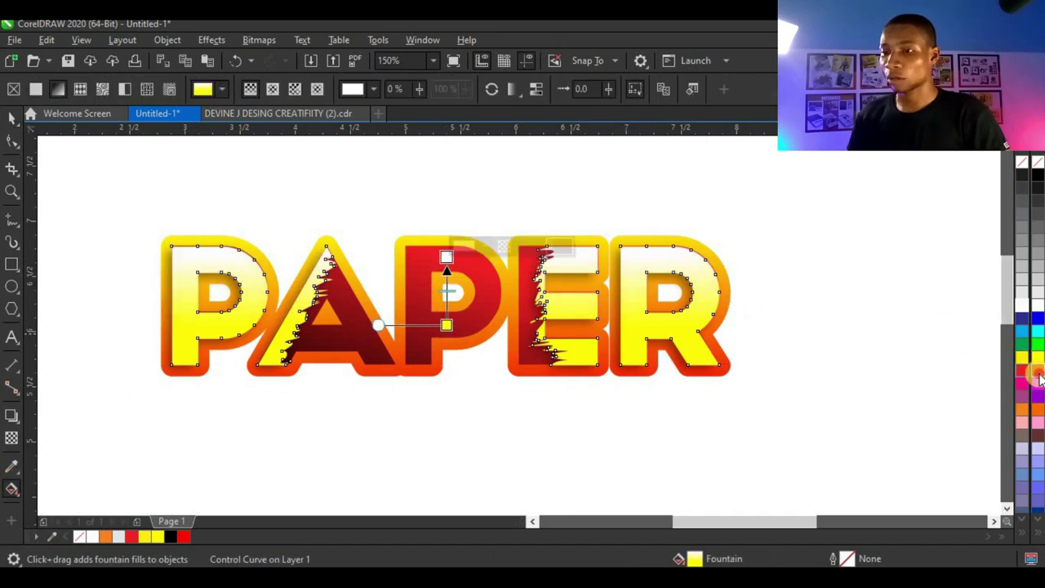
{"action": "left_click", "coordinate": [1022, 370]}
{"action": "left_click_drag", "start_coordinate": [445, 257], "coordinate": [448, 201]}
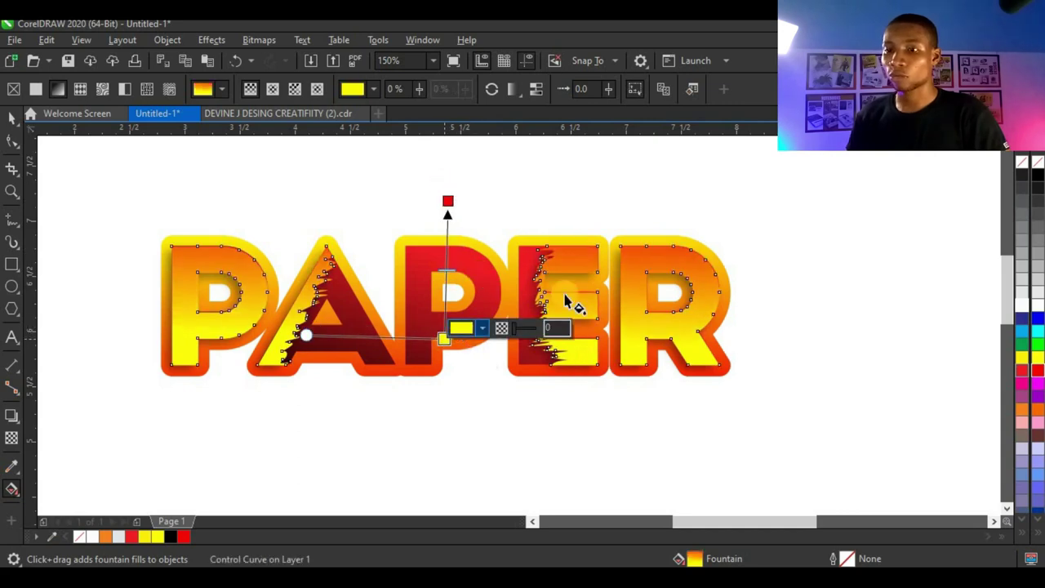
Group all the PAPER artwork, enlarge it to about 7.4" wide and position it near the page's upper edge
{"action": "left_click", "coordinate": [10, 116]}
{"action": "scroll", "coordinate": [449, 261], "scroll_direction": "down", "scroll_amount": 2}
{"action": "left_click_drag", "start_coordinate": [178, 406], "coordinate": [686, 163]}
{"action": "left_click_drag", "start_coordinate": [601, 328], "coordinate": [573, 311]}
{"action": "left_click_drag", "start_coordinate": [596, 312], "coordinate": [595, 255]}
{"action": "left_click_drag", "start_coordinate": [634, 285], "coordinate": [663, 295]}
Move the black TORN text onto the page below PAPER and enlarge it to about 6.8" wide
{"action": "scroll", "coordinate": [517, 296], "scroll_direction": "down", "scroll_amount": 4}
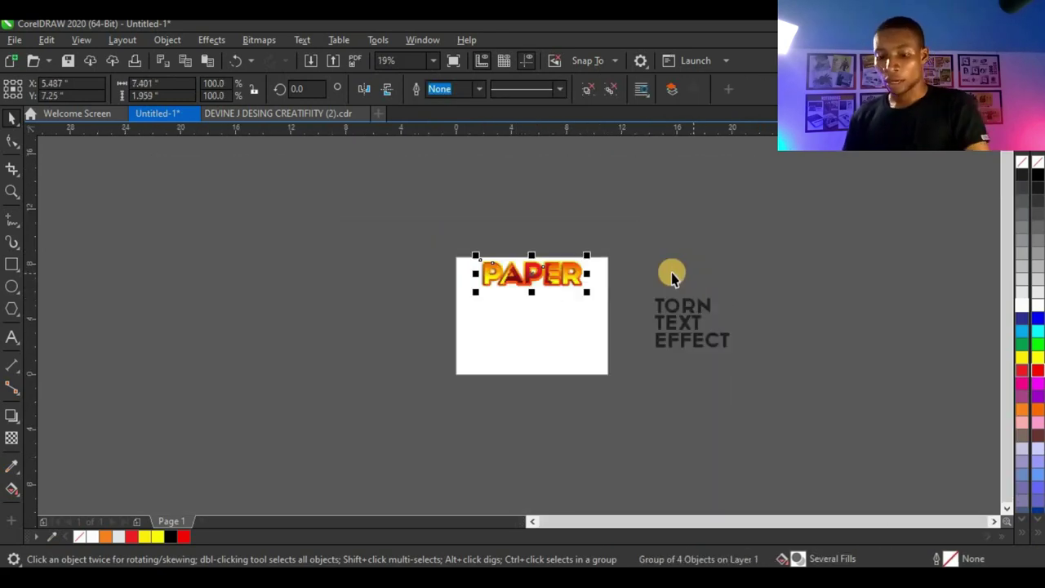
{"action": "left_click", "coordinate": [671, 251]}
{"action": "scroll", "coordinate": [560, 277], "scroll_direction": "up", "scroll_amount": 2}
{"action": "left_click", "coordinate": [800, 332]}
{"action": "left_click_drag", "start_coordinate": [814, 335], "coordinate": [591, 372]}
{"action": "scroll", "coordinate": [593, 374], "scroll_direction": "up", "scroll_amount": 2}
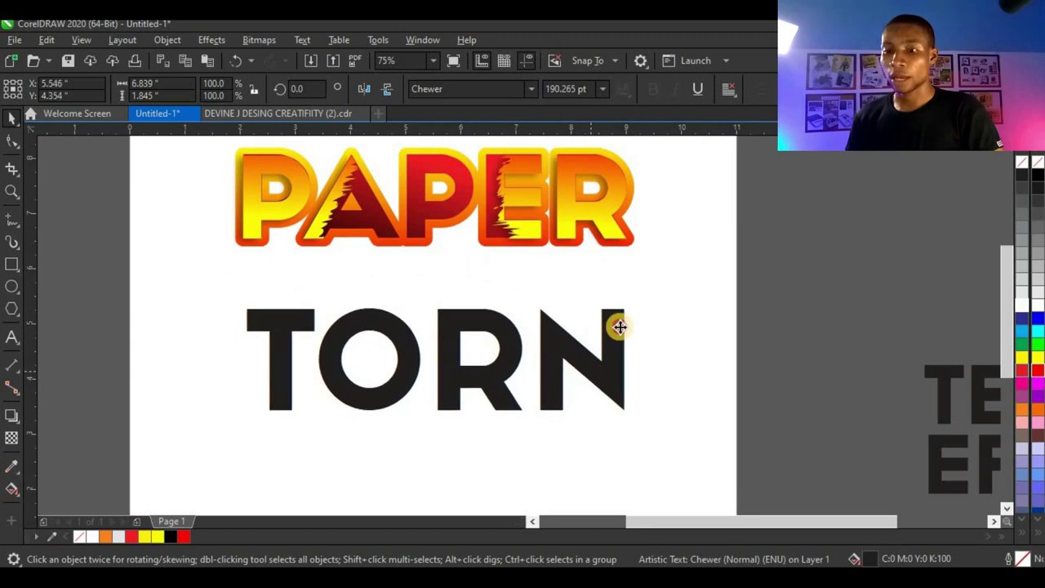
Fill the TORN text with red and add a one-step outside contour with an offset of about 0.147"
{"action": "left_click", "coordinate": [1037, 372]}
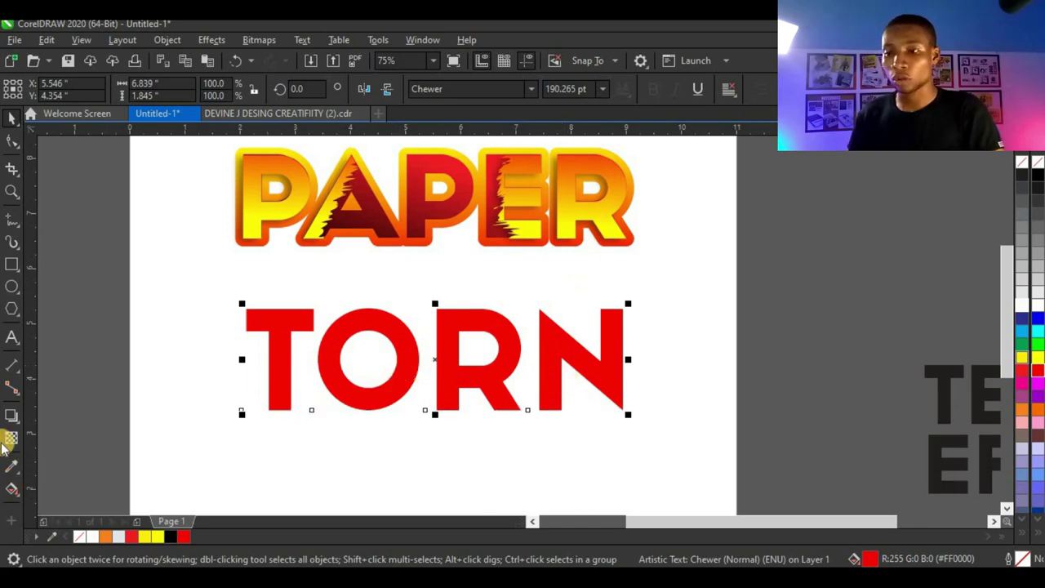
{"action": "left_click", "coordinate": [15, 417]}
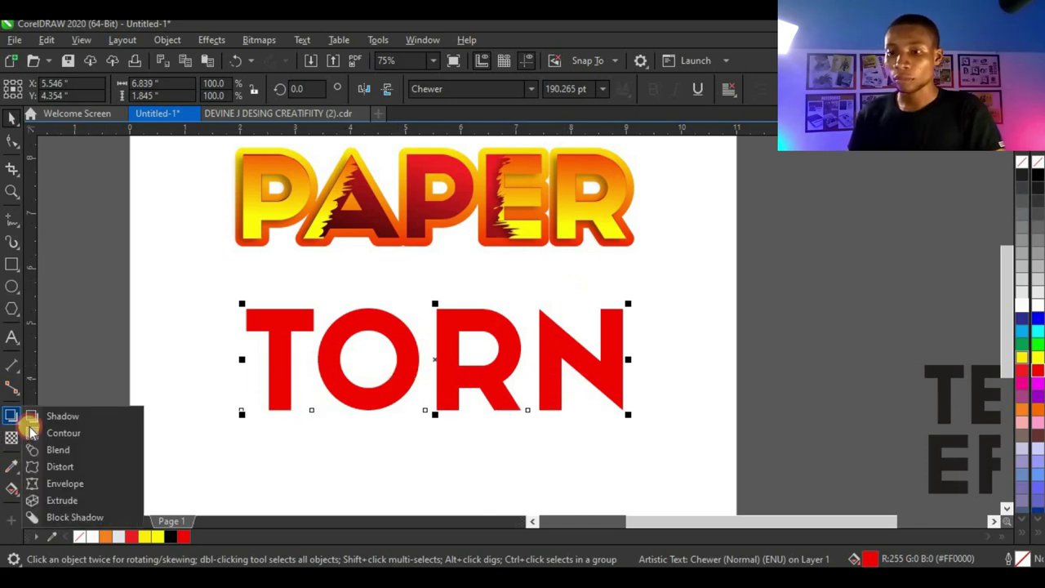
{"action": "left_click", "coordinate": [63, 433]}
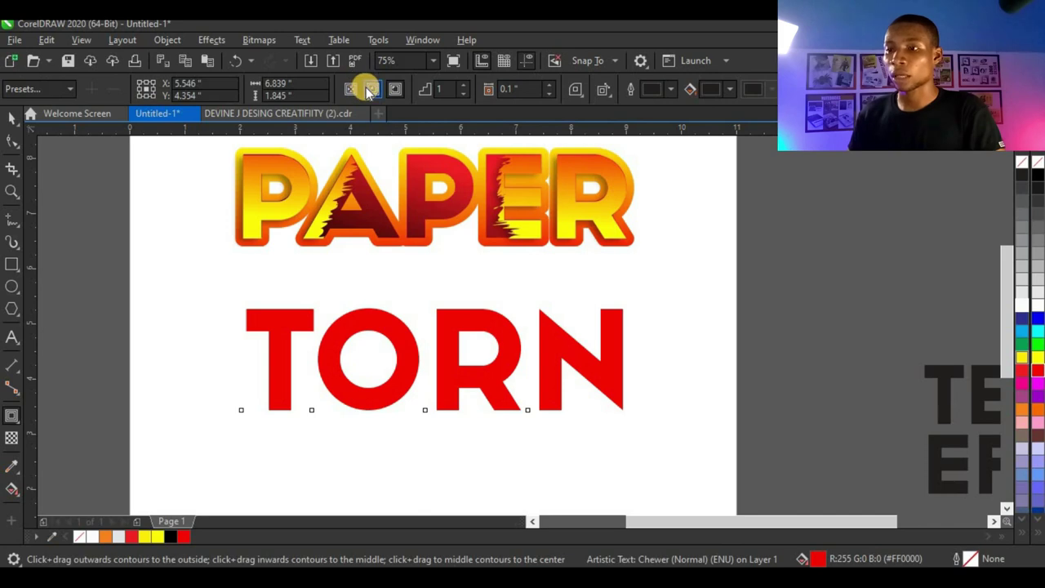
{"action": "left_click", "coordinate": [395, 89]}
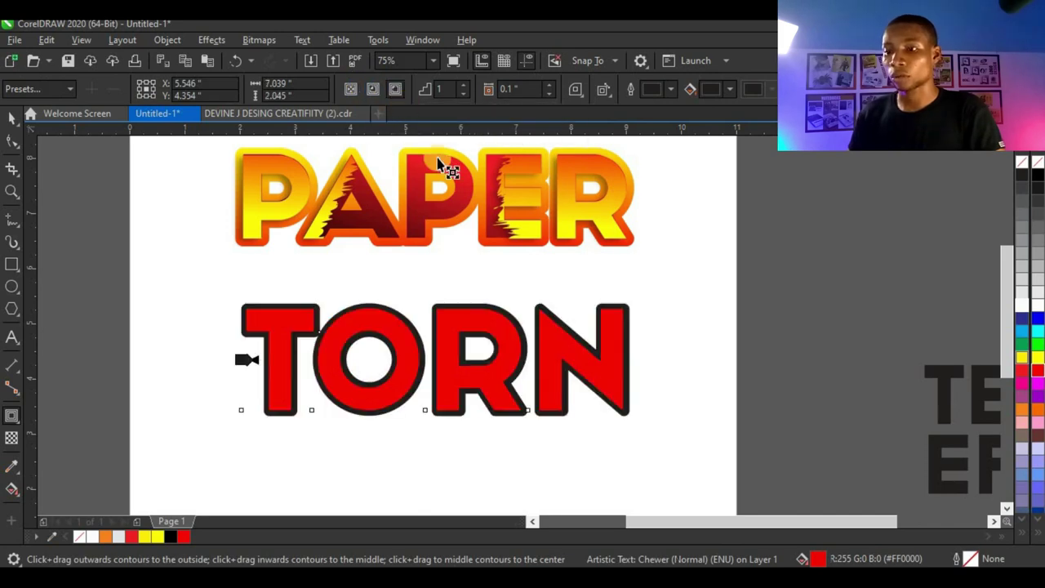
{"action": "scroll", "coordinate": [285, 404], "scroll_direction": "up", "scroll_amount": 2}
{"action": "left_click_drag", "start_coordinate": [200, 315], "coordinate": [374, 303]}
{"action": "scroll", "coordinate": [376, 303], "scroll_direction": "down", "scroll_amount": 4}
{"action": "scroll", "coordinate": [433, 306], "scroll_direction": "up", "scroll_amount": 2}
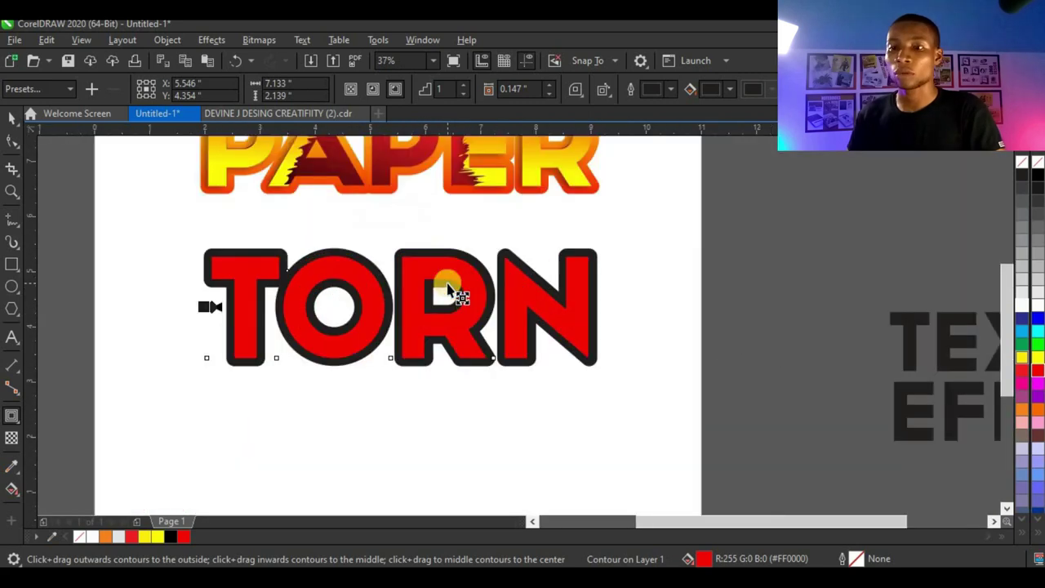
{"action": "left_click", "coordinate": [10, 119]}
{"action": "left_click_drag", "start_coordinate": [326, 275], "coordinate": [289, 327]}
{"action": "key", "text": "ctrl+z"}
Break the contour apart from the red TORN text
{"action": "left_click", "coordinate": [11, 419]}
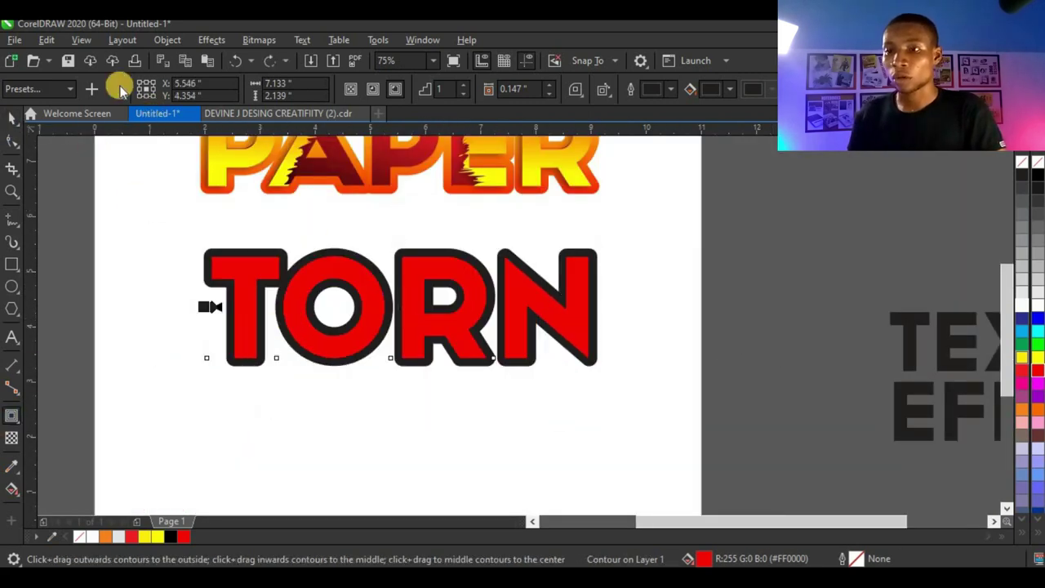
{"action": "left_click", "coordinate": [166, 40]}
{"action": "left_click", "coordinate": [405, 362]}
{"action": "left_click", "coordinate": [10, 121]}
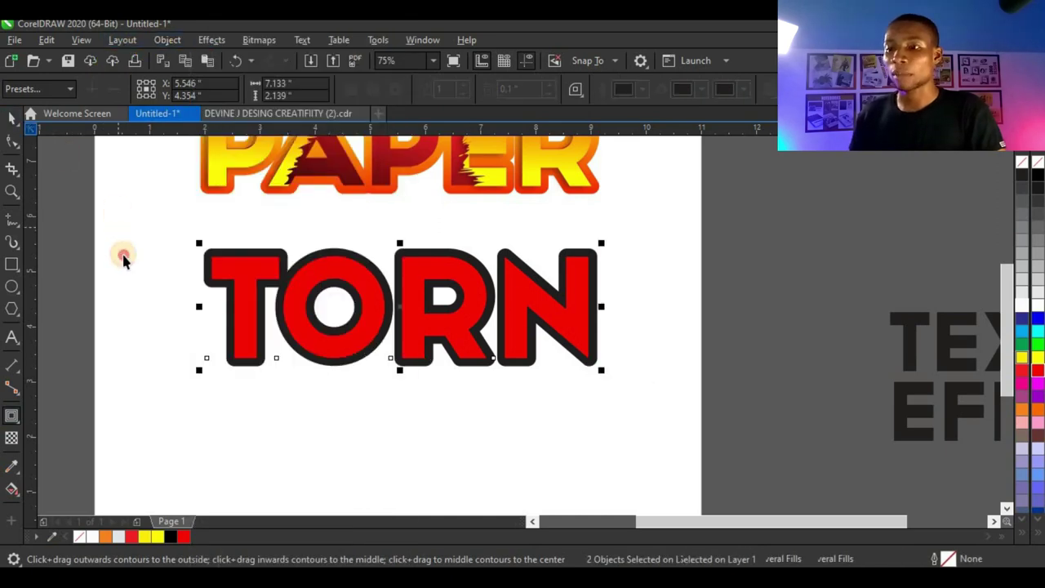
{"action": "left_click", "coordinate": [126, 258]}
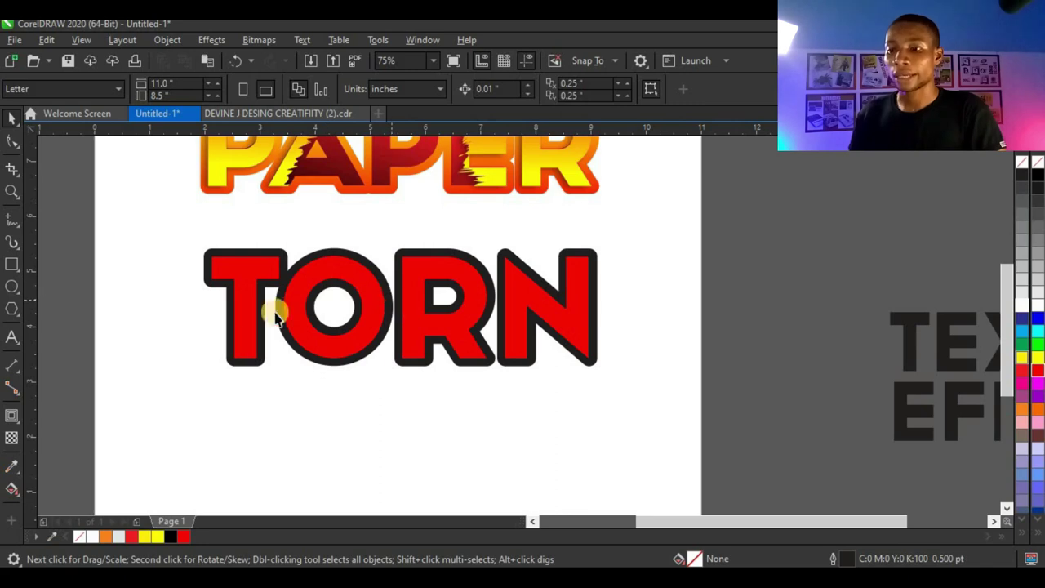
{"action": "scroll", "coordinate": [396, 305], "scroll_direction": "up", "scroll_amount": 2}
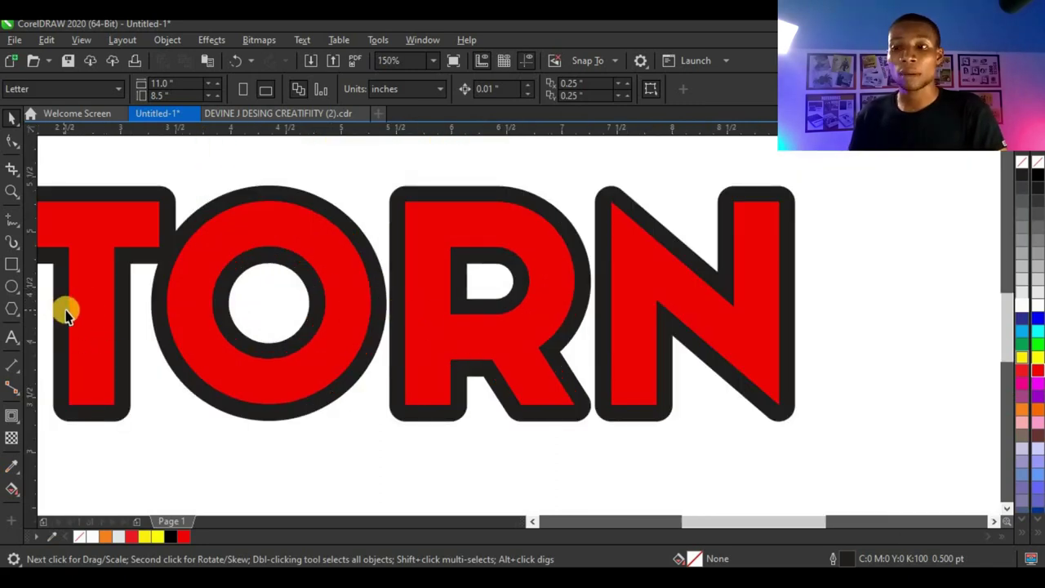
{"action": "scroll", "coordinate": [298, 325], "scroll_direction": "down", "scroll_amount": 2}
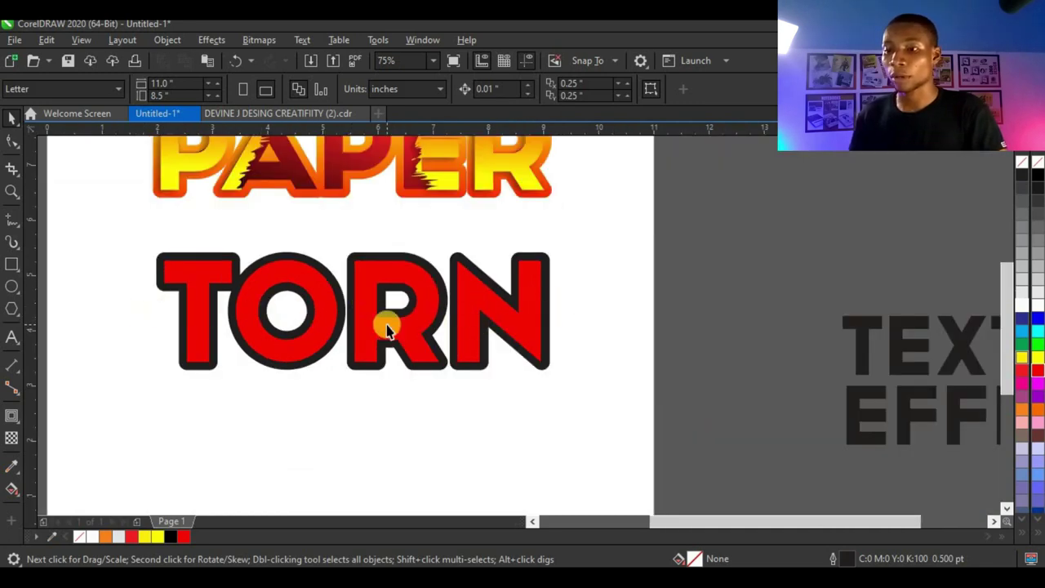
{"action": "scroll", "coordinate": [389, 326], "scroll_direction": "up", "scroll_amount": 2}
{"action": "left_click", "coordinate": [341, 348]}
{"action": "left_click_drag", "start_coordinate": [341, 348], "coordinate": [487, 284]}
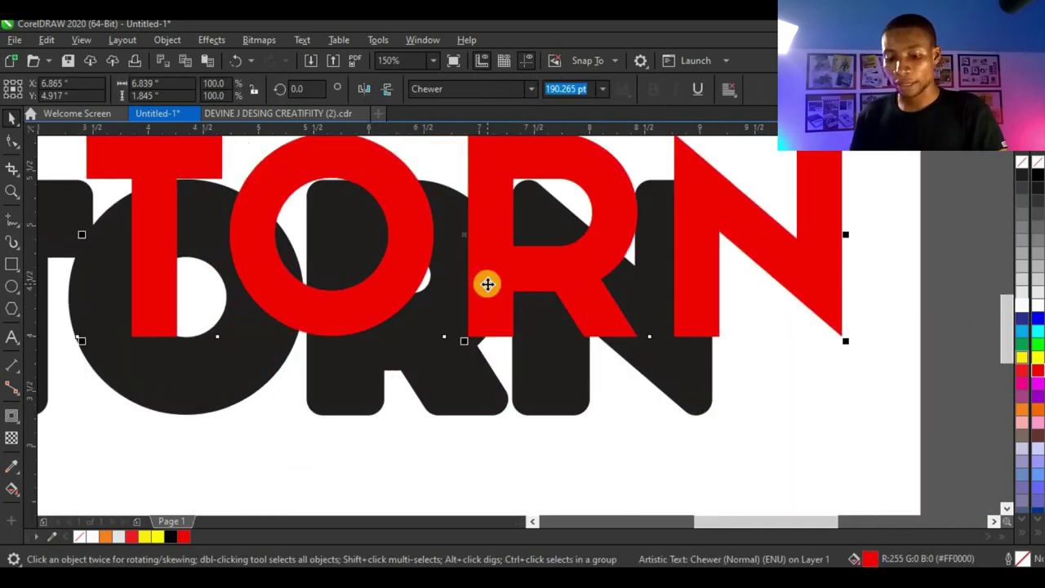
{"action": "key", "text": "ctrl+z"}
Duplicate the red TORN text and align the copy exactly over the original by their centres
{"action": "key", "text": "Up"}
{"action": "key", "text": "Right"}
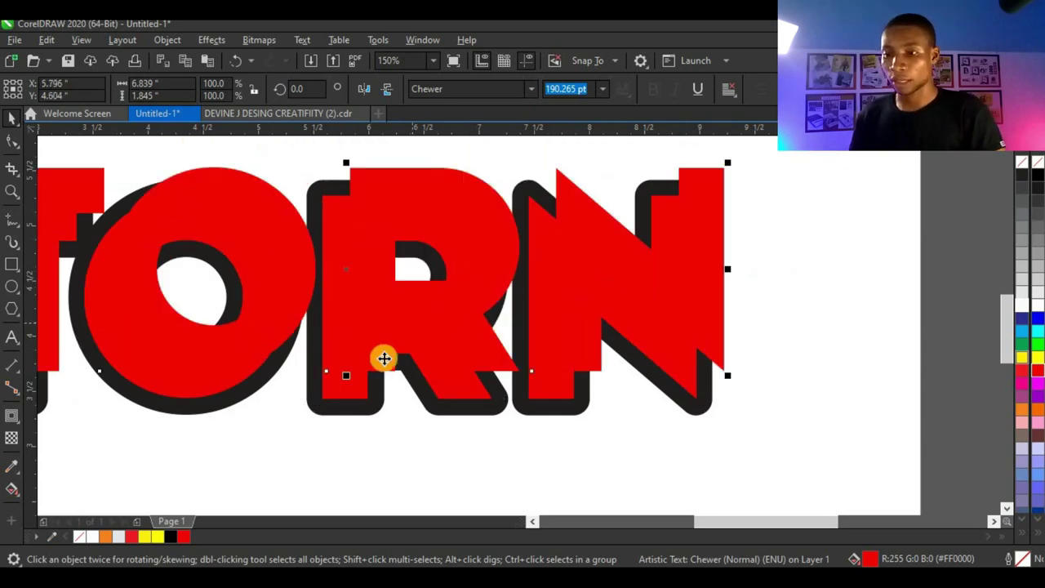
{"action": "left_click", "coordinate": [353, 394], "text": "shift"}
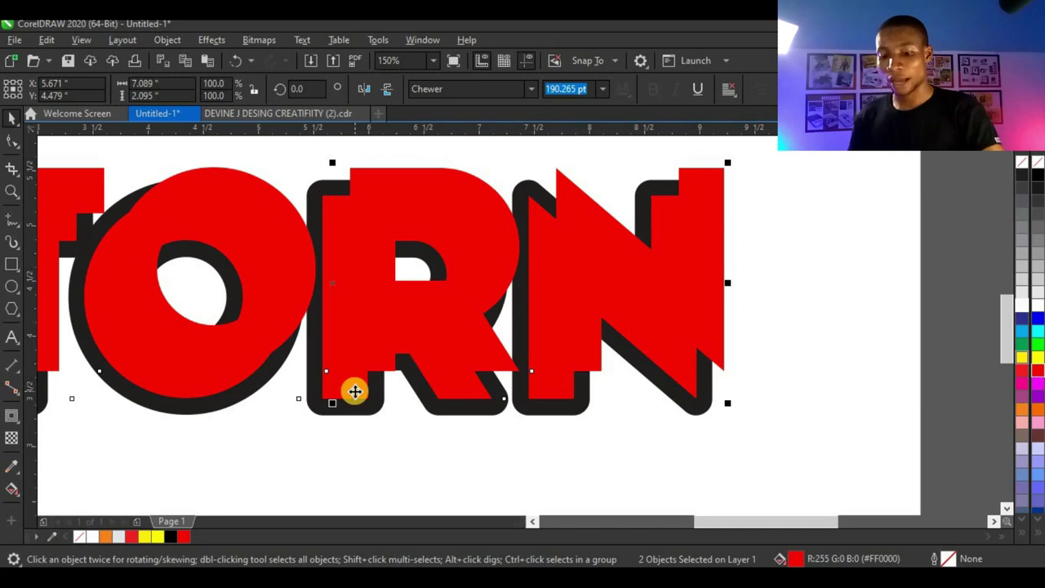
{"action": "key", "text": "ctrl+z"}
{"action": "key", "text": "e"}
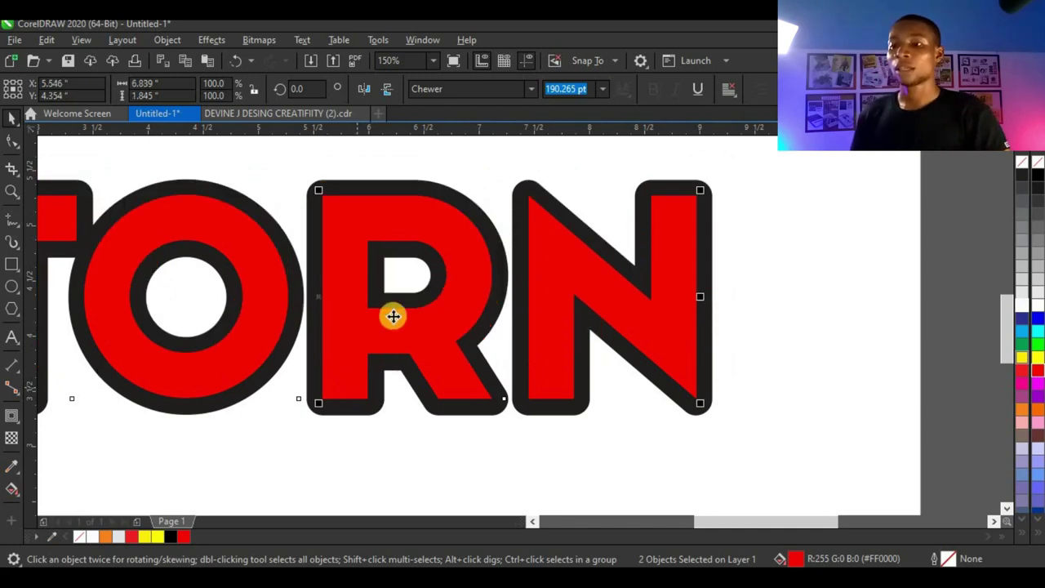
{"action": "scroll", "coordinate": [404, 316], "scroll_direction": "down", "scroll_amount": 1}
{"action": "left_click", "coordinate": [379, 378]}
{"action": "scroll", "coordinate": [416, 304], "scroll_direction": "up", "scroll_amount": 1}
{"action": "scroll", "coordinate": [416, 304], "scroll_direction": "down", "scroll_amount": 1}
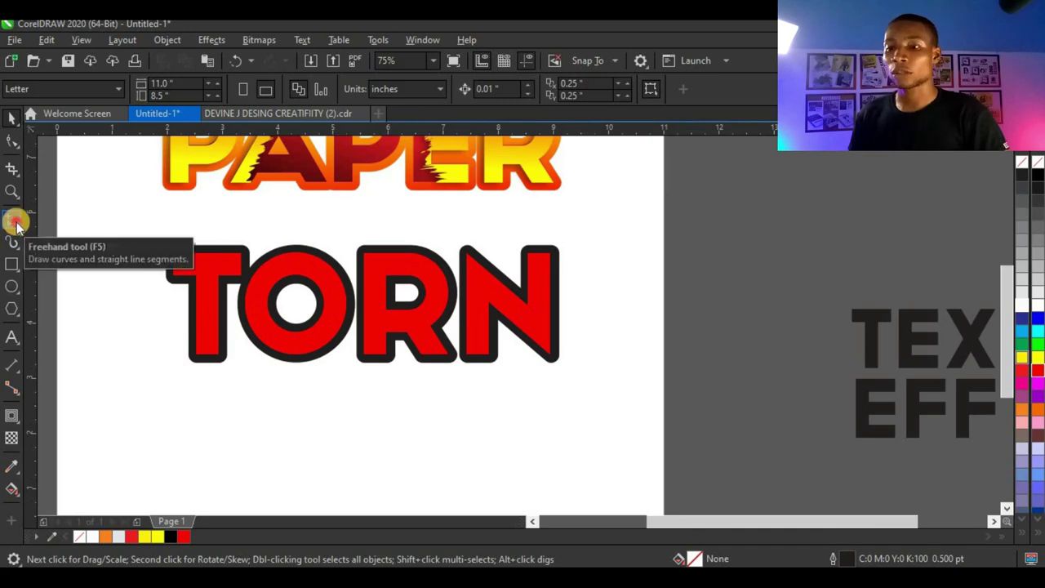
Draw a closed freehand curve about 7.7" wide, with a jagged edge across the middle of TORN and enclosing its lower half
{"action": "left_click", "coordinate": [17, 221]}
{"action": "scroll", "coordinate": [250, 319], "scroll_direction": "up", "scroll_amount": 2}
{"action": "mouse_move", "coordinate": [120, 306]}
{"action": "left_mouse_down"}
{"action": "mouse_move", "coordinate": [199, 286]}
{"action": "mouse_move", "coordinate": [236, 306]}
{"action": "mouse_move", "coordinate": [299, 290]}
{"action": "left_mouse_up"}
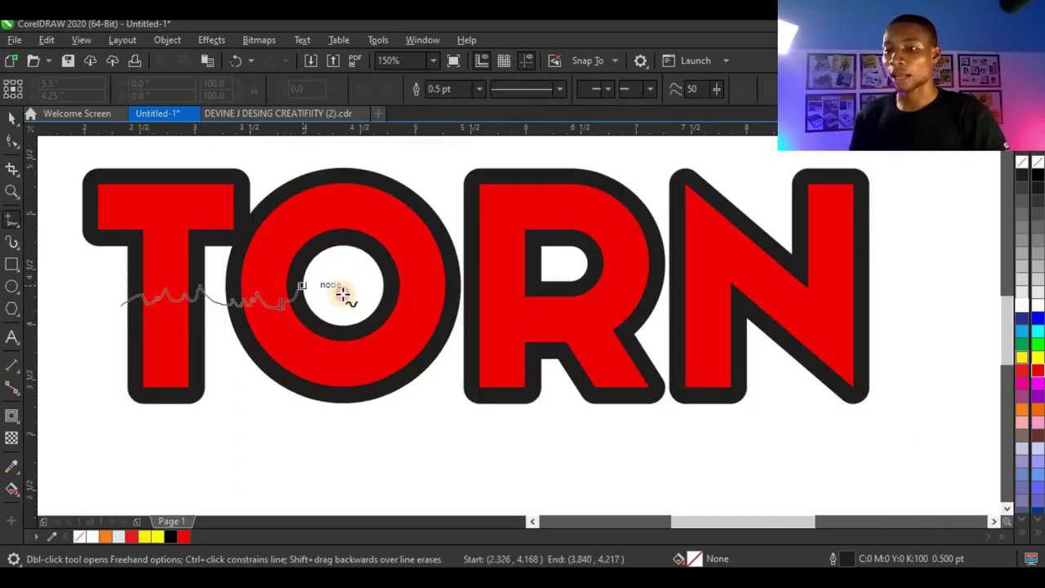
{"action": "mouse_move", "coordinate": [381, 304]}
{"action": "left_mouse_down"}
{"action": "mouse_move", "coordinate": [420, 314]}
{"action": "mouse_move", "coordinate": [443, 289]}
{"action": "mouse_move", "coordinate": [487, 306]}
{"action": "mouse_move", "coordinate": [493, 292]}
{"action": "mouse_move", "coordinate": [513, 314]}
{"action": "mouse_move", "coordinate": [545, 300]}
{"action": "mouse_move", "coordinate": [586, 313]}
{"action": "mouse_move", "coordinate": [607, 295]}
{"action": "mouse_move", "coordinate": [659, 305]}
{"action": "mouse_move", "coordinate": [689, 295]}
{"action": "mouse_move", "coordinate": [741, 259]}
{"action": "mouse_move", "coordinate": [804, 295]}
{"action": "mouse_move", "coordinate": [848, 299]}
{"action": "mouse_move", "coordinate": [858, 284]}
{"action": "mouse_move", "coordinate": [904, 303]}
{"action": "left_mouse_up"}
{"action": "mouse_move", "coordinate": [785, 466]}
{"action": "left_mouse_down"}
{"action": "mouse_move", "coordinate": [597, 486]}
{"action": "mouse_move", "coordinate": [334, 489]}
{"action": "mouse_move", "coordinate": [146, 455]}
{"action": "mouse_move", "coordinate": [78, 386]}
{"action": "mouse_move", "coordinate": [85, 336]}
{"action": "mouse_move", "coordinate": [119, 304]}
{"action": "left_mouse_up"}
{"action": "left_click", "coordinate": [12, 119]}
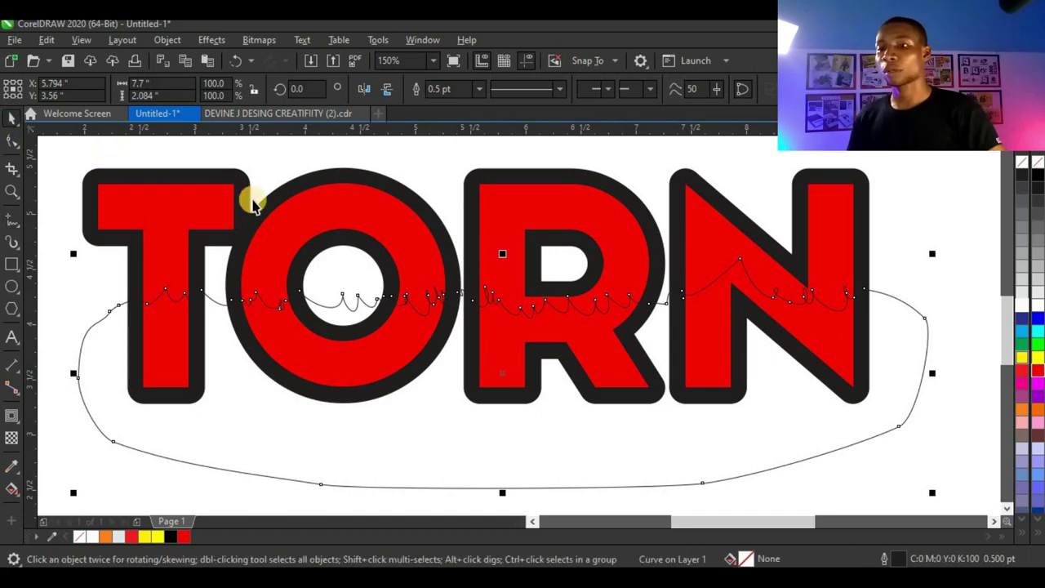
Trim the upper copy of the red TORN text with the jagged curve and delete the curve
{"action": "left_click", "coordinate": [353, 222], "text": "shift"}
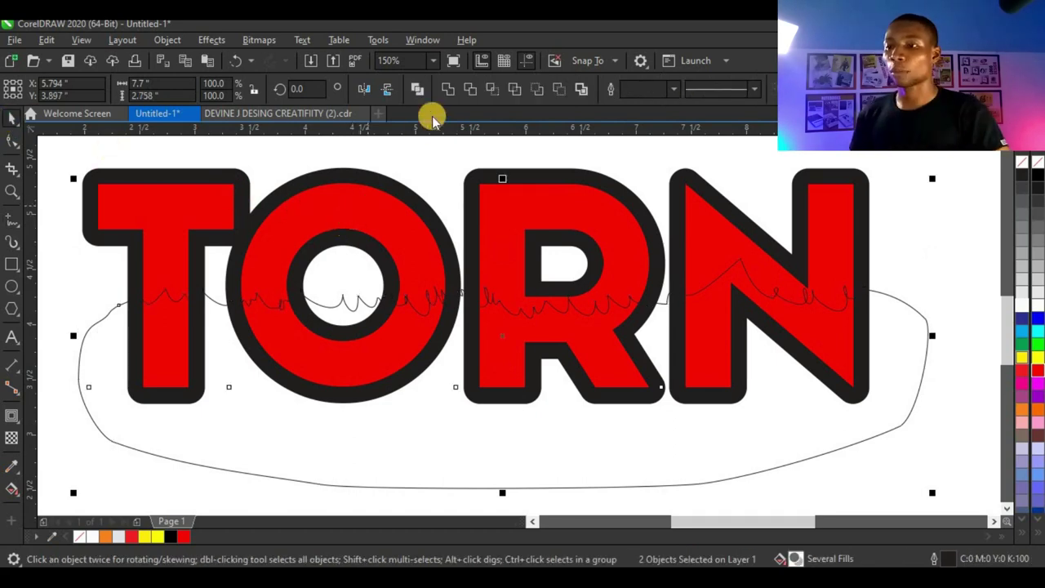
{"action": "left_click", "coordinate": [471, 91]}
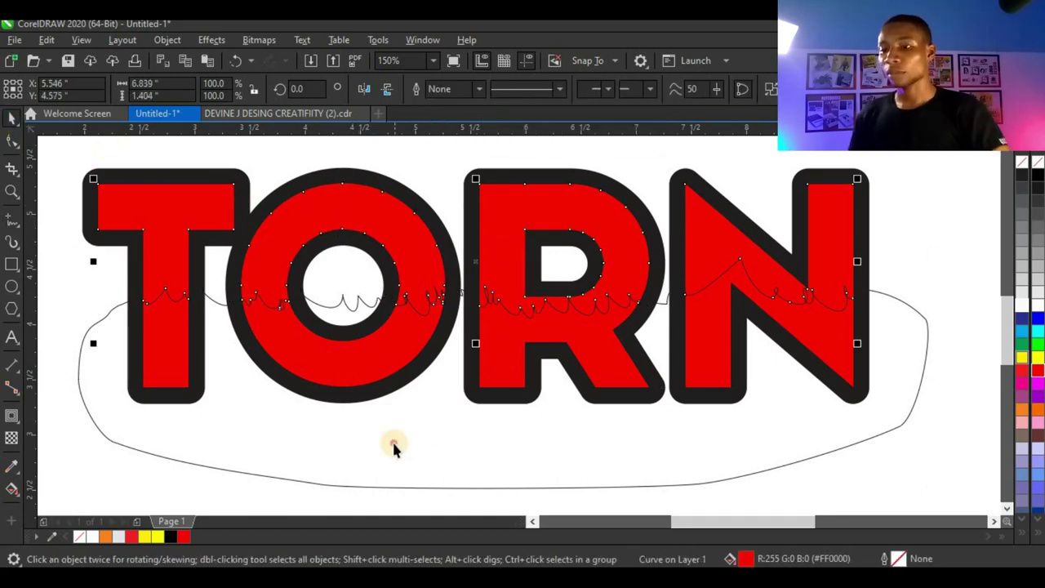
{"action": "left_click", "coordinate": [399, 438]}
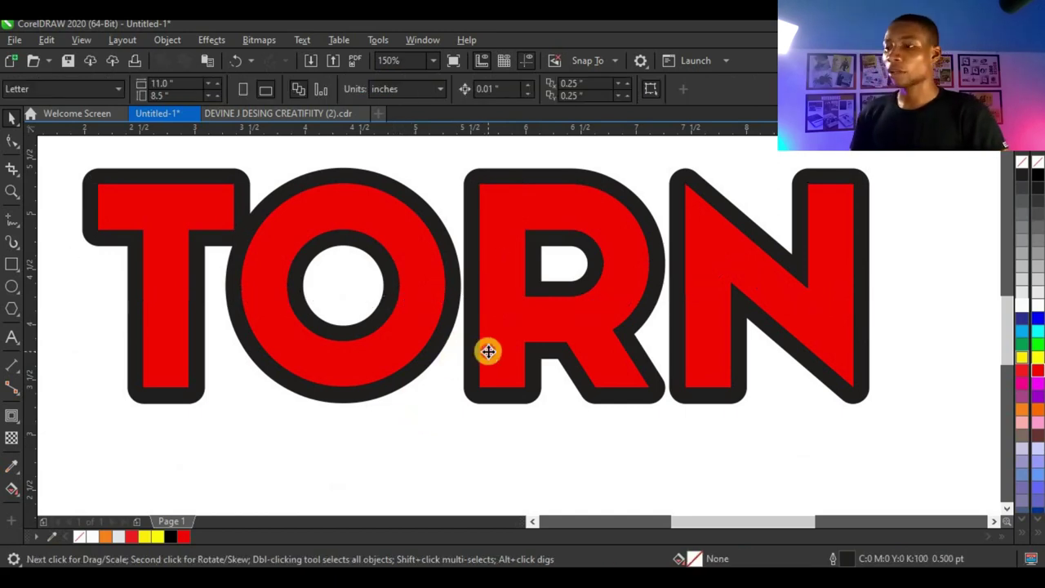
Fill the full TORN text under the trimmed copy with yellow and the contour shape behind it with white
{"action": "left_click", "coordinate": [487, 351]}
{"action": "left_click", "coordinate": [1020, 359]}
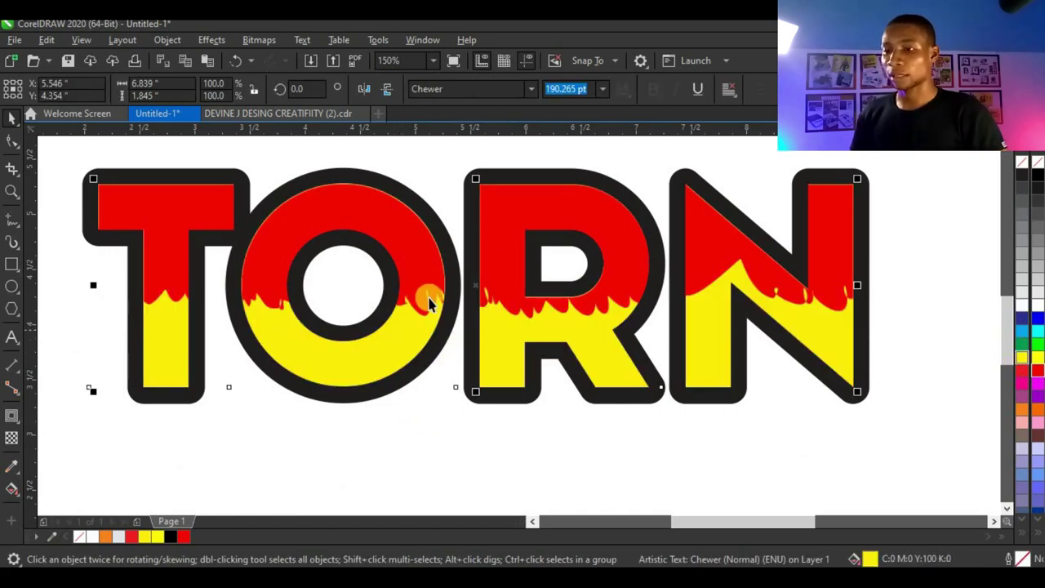
{"action": "scroll", "coordinate": [457, 302], "scroll_direction": "down", "scroll_amount": 2}
{"action": "left_click", "coordinate": [606, 389]}
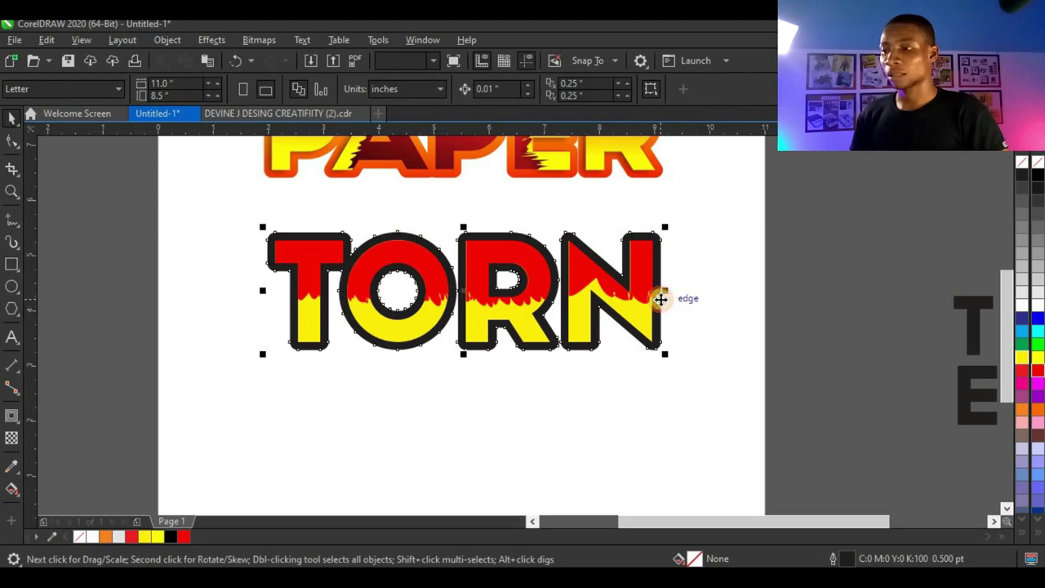
{"action": "left_click", "coordinate": [661, 299]}
{"action": "left_click", "coordinate": [1021, 306]}
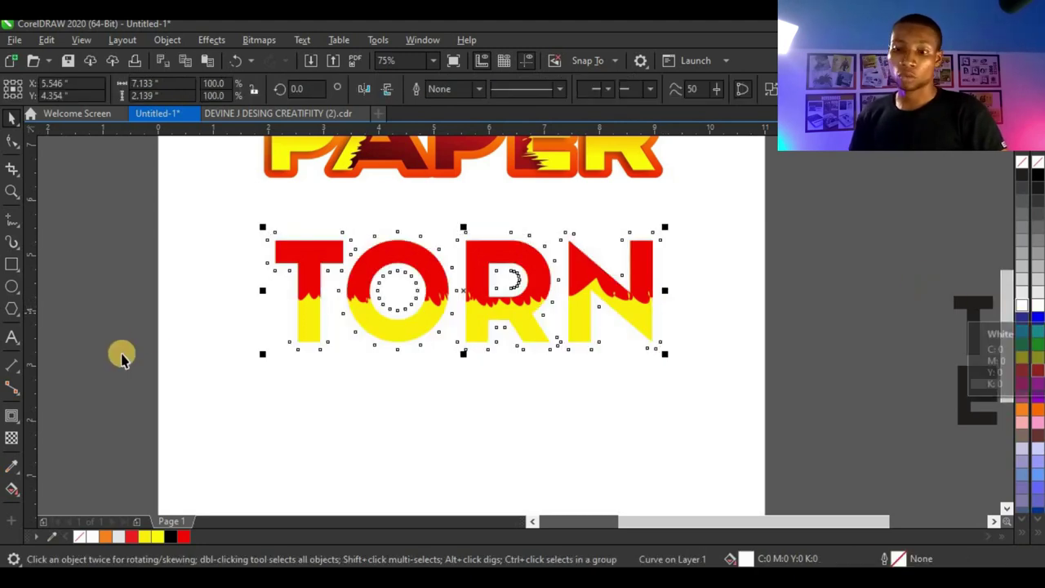
Add a drop shadow to the white contour shape, offset about -0.061" horizontally and -0.171" vertically
{"action": "left_click", "coordinate": [13, 419]}
{"action": "left_click", "coordinate": [54, 415]}
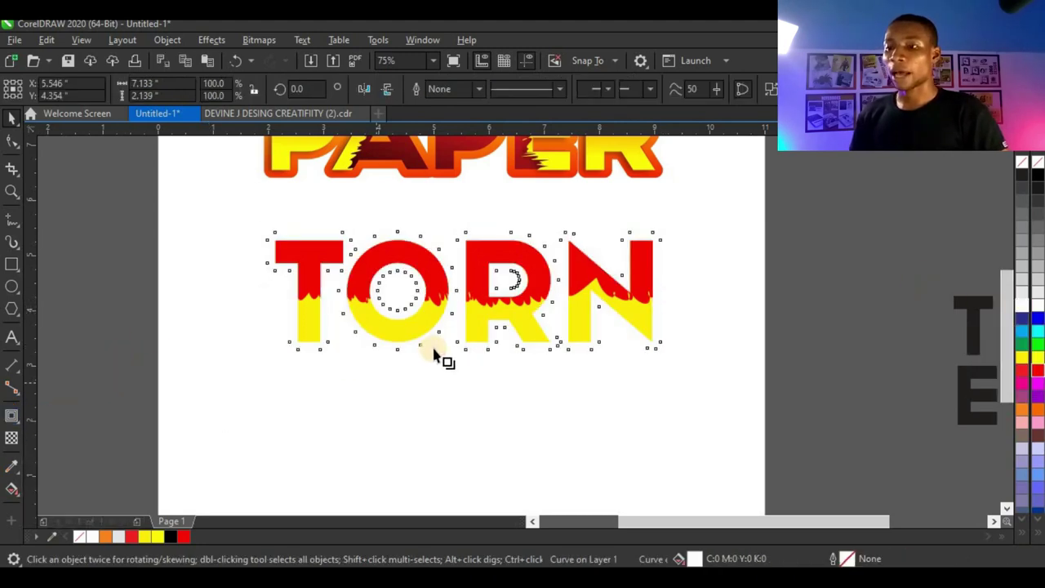
{"action": "scroll", "coordinate": [439, 357], "scroll_direction": "up", "scroll_amount": 4}
{"action": "left_click_drag", "start_coordinate": [508, 259], "coordinate": [458, 400]}
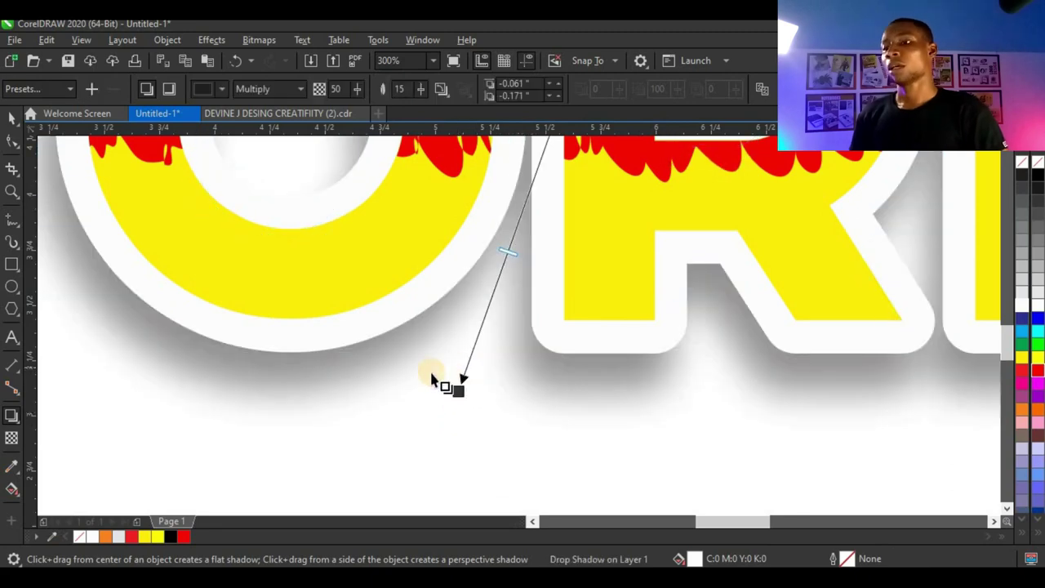
{"action": "scroll", "coordinate": [457, 376], "scroll_direction": "down", "scroll_amount": 4}
{"action": "scroll", "coordinate": [503, 319], "scroll_direction": "up", "scroll_amount": 2}
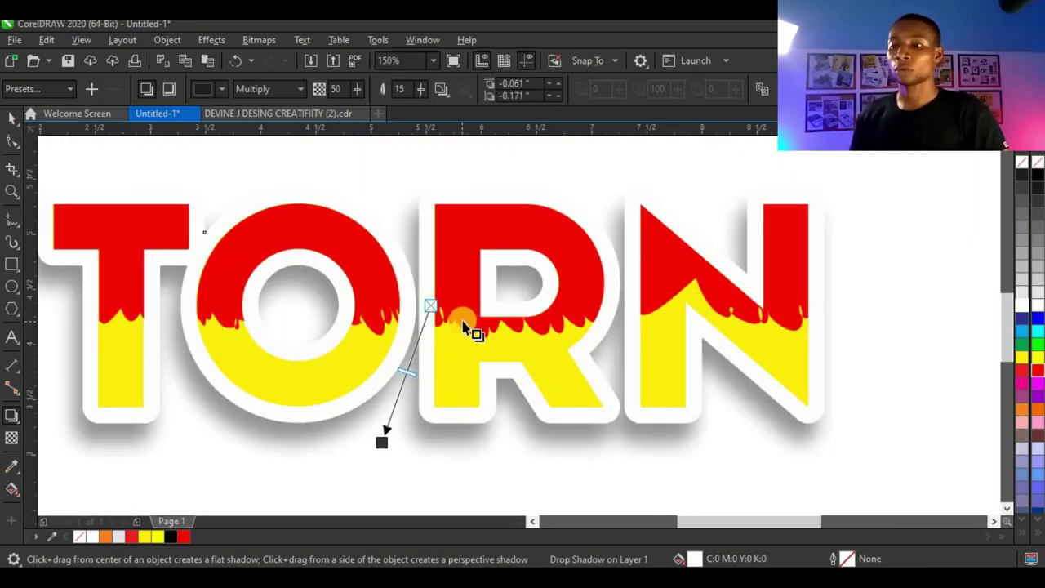
{"action": "scroll", "coordinate": [428, 334], "scroll_direction": "down", "scroll_amount": 1}
{"action": "scroll", "coordinate": [424, 321], "scroll_direction": "up", "scroll_amount": 1}
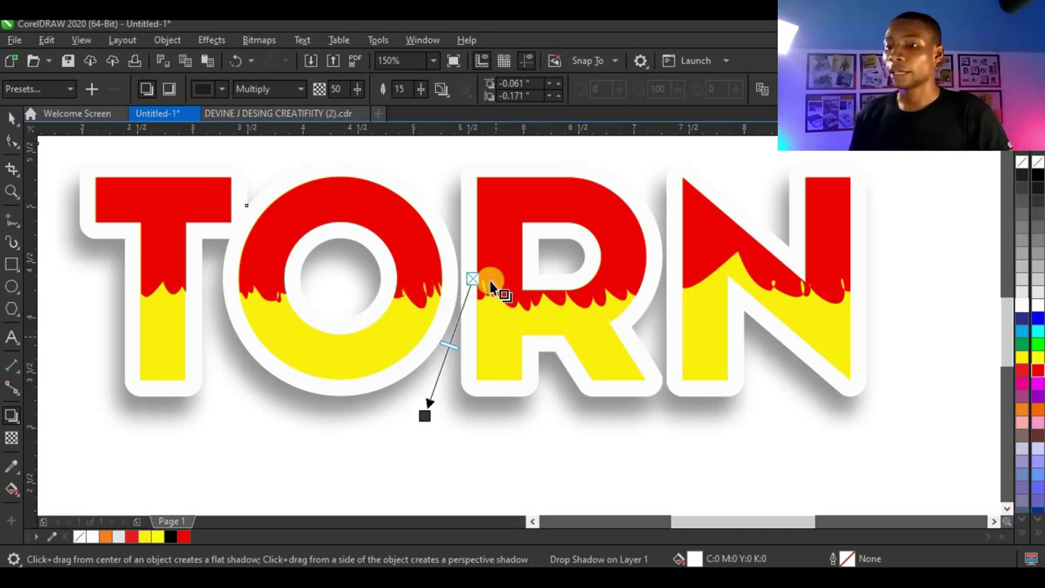
Add a drop shadow to the trimmed red TORN copy, offset about -0.03" and -0.072", with opacity 74 and feathering 10
{"action": "left_click", "coordinate": [496, 233]}
{"action": "scroll", "coordinate": [453, 274], "scroll_direction": "up", "scroll_amount": 2}
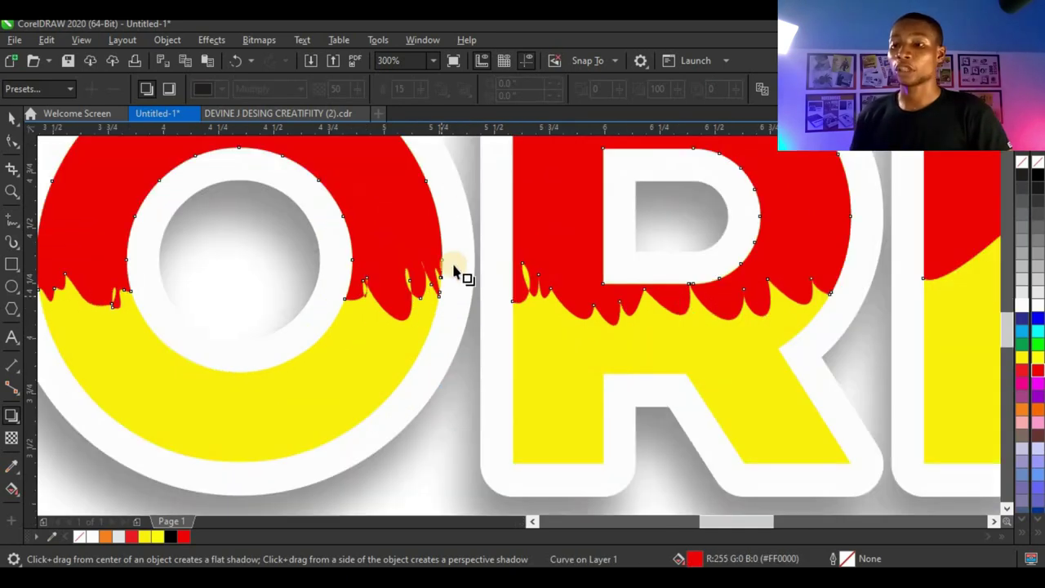
{"action": "left_click_drag", "start_coordinate": [504, 212], "coordinate": [435, 380]}
{"action": "scroll", "coordinate": [496, 333], "scroll_direction": "down", "scroll_amount": 4}
{"action": "scroll", "coordinate": [523, 302], "scroll_direction": "up", "scroll_amount": 2}
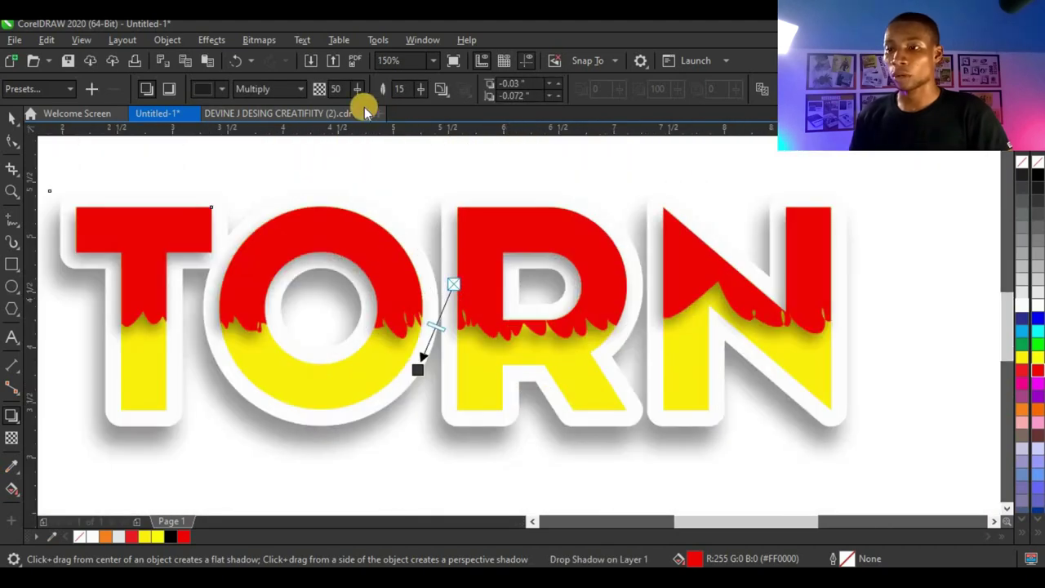
{"action": "left_click_drag", "start_coordinate": [364, 94], "coordinate": [416, 89]}
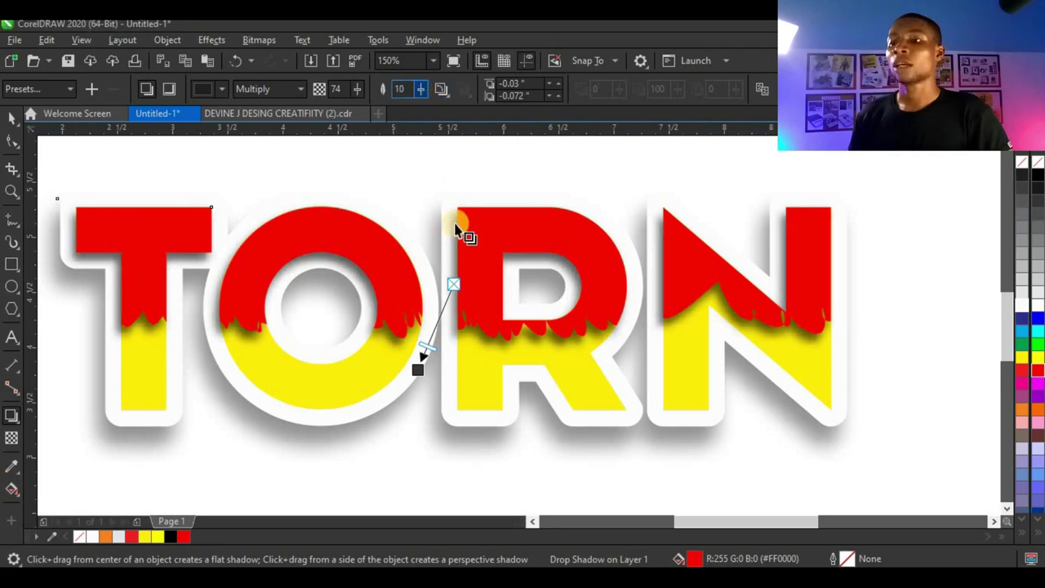
{"action": "scroll", "coordinate": [454, 256], "scroll_direction": "down", "scroll_amount": 2}
{"action": "scroll", "coordinate": [455, 257], "scroll_direction": "up", "scroll_amount": 2}
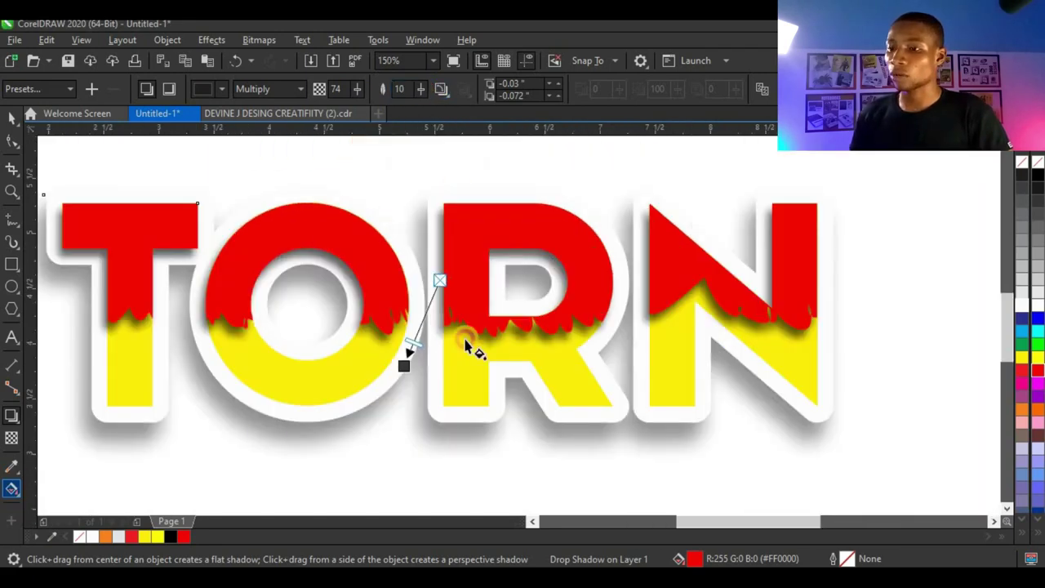
Apply a linear fountain fill to the trimmed TORN copy, running from yellow at the letters' top to red below its torn edge
{"action": "left_click_drag", "start_coordinate": [461, 203], "coordinate": [474, 349]}
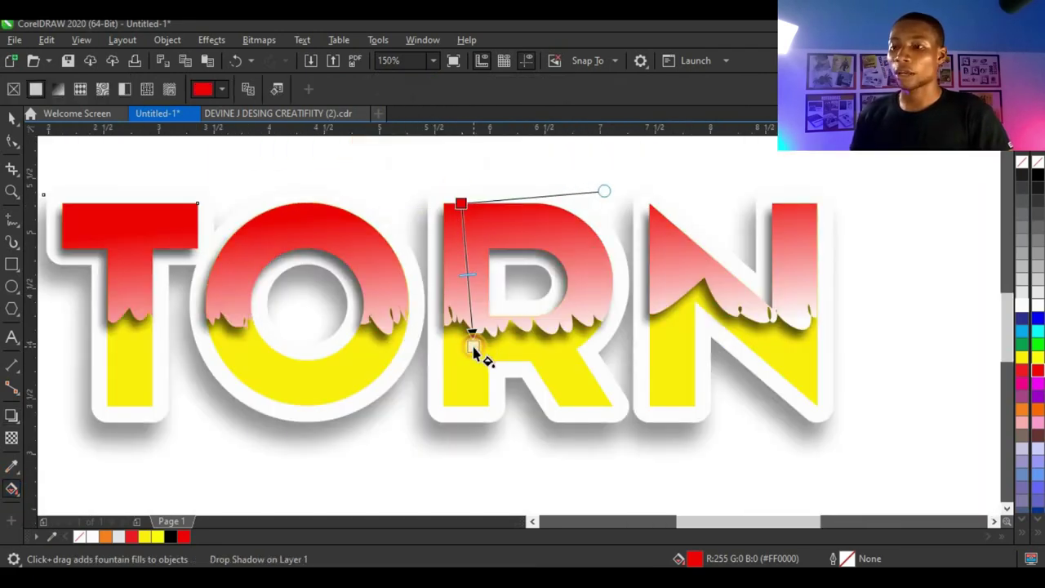
{"action": "left_click", "coordinate": [1021, 357]}
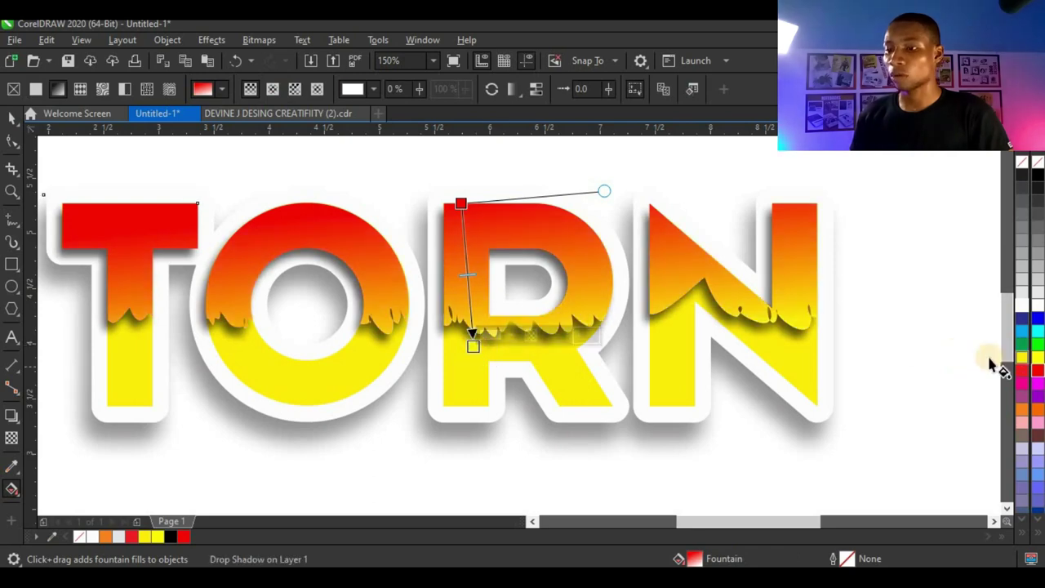
{"action": "left_click_drag", "start_coordinate": [990, 363], "coordinate": [481, 354]}
{"action": "left_click_drag", "start_coordinate": [352, 169], "coordinate": [349, 365]}
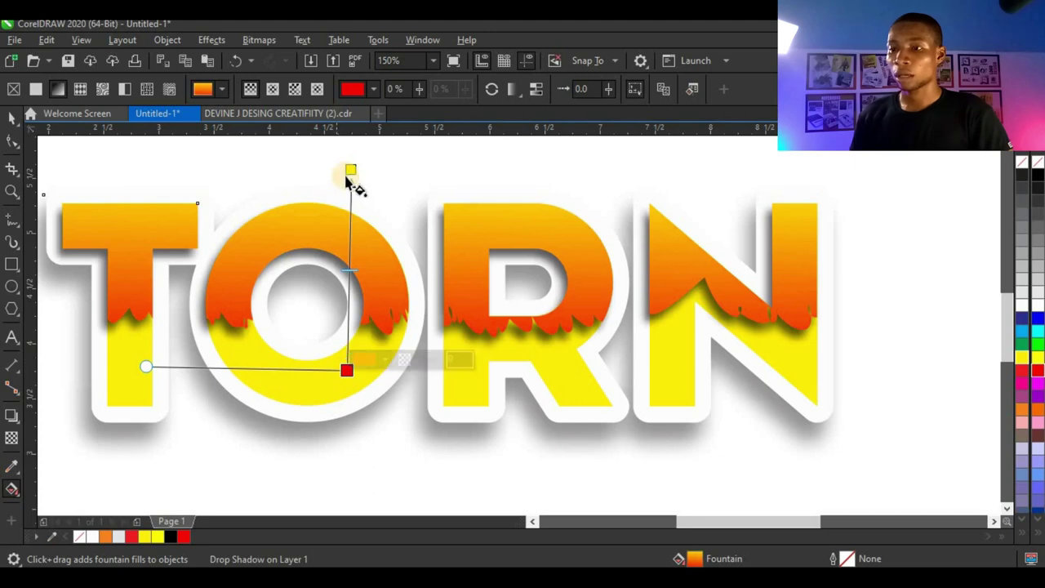
{"action": "left_click_drag", "start_coordinate": [349, 195], "coordinate": [352, 194]}
{"action": "left_click", "coordinate": [12, 119]}
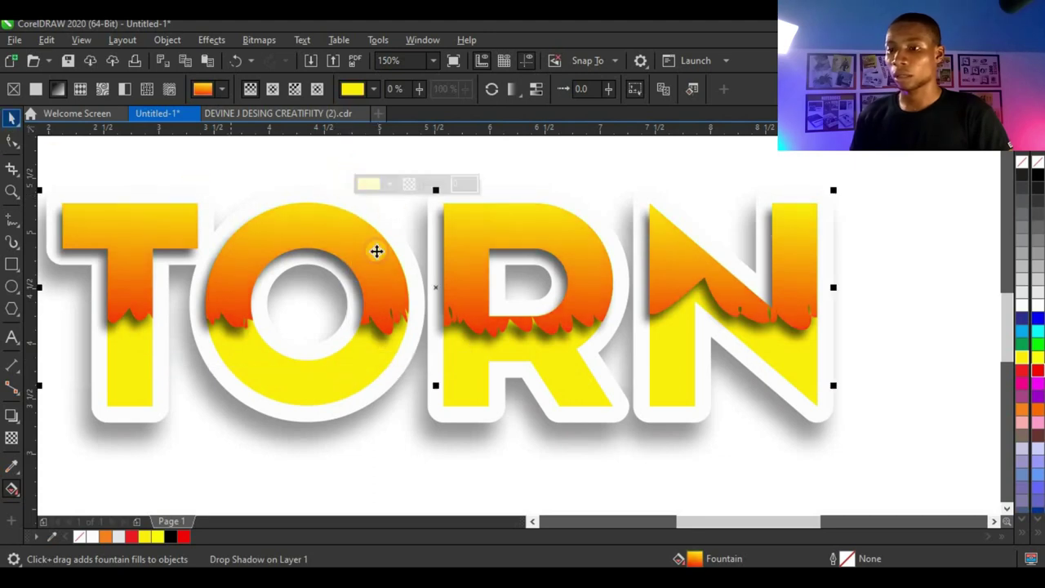
Try to group all the objects that make up the TORN lettering
{"action": "scroll", "coordinate": [375, 250], "scroll_direction": "down", "scroll_amount": 1}
{"action": "key", "text": "space"}
{"action": "left_click_drag", "start_coordinate": [112, 412], "coordinate": [776, 170]}
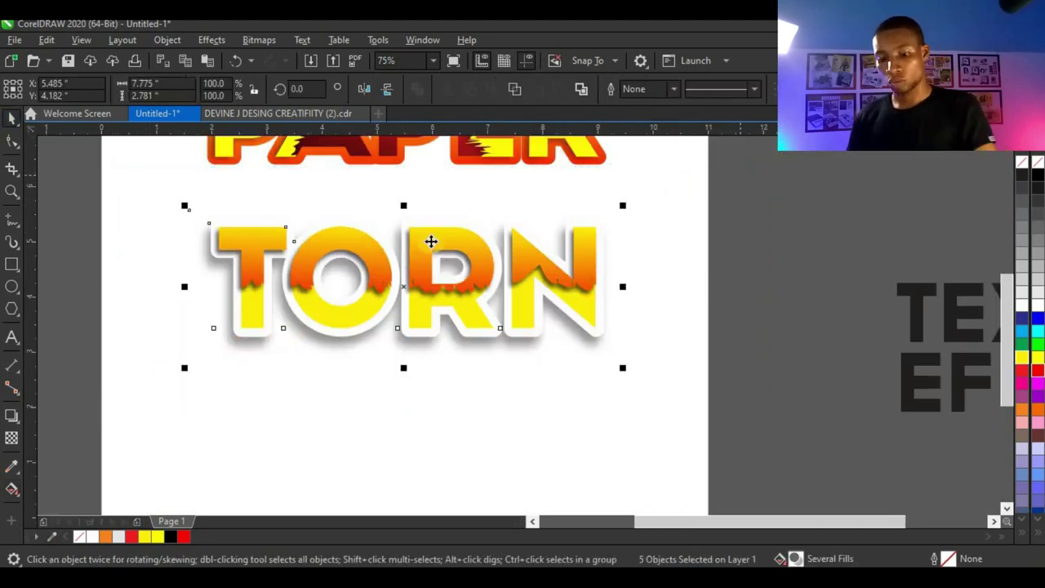
{"action": "key", "text": "ctrl+g"}
{"action": "scroll", "coordinate": [433, 252], "scroll_direction": "down", "scroll_amount": 1}
{"action": "left_click", "coordinate": [587, 90]}
{"action": "left_click", "coordinate": [368, 352]}
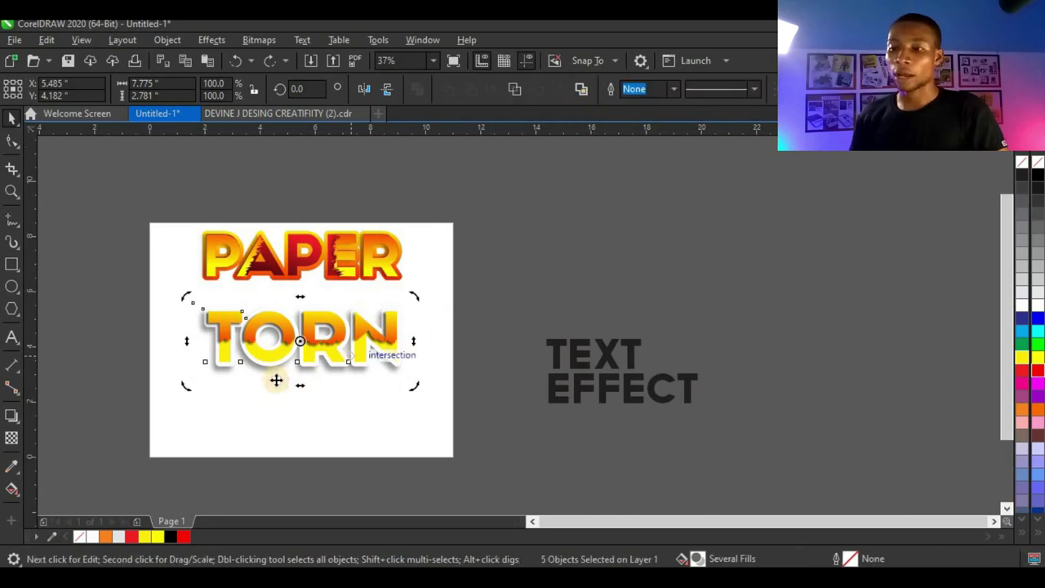
Fill the white contour shape behind the TORN lettering with red (#FF0000)
{"action": "scroll", "coordinate": [277, 379], "scroll_direction": "up", "scroll_amount": 1}
{"action": "left_click", "coordinate": [517, 345]}
{"action": "left_click", "coordinate": [523, 342]}
{"action": "key", "text": "g"}
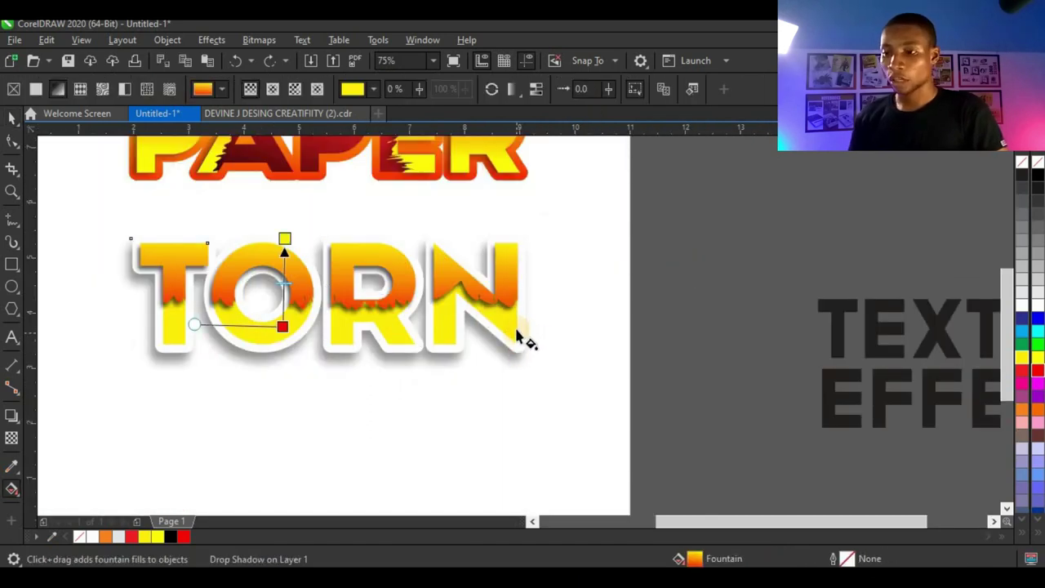
{"action": "left_click", "coordinate": [11, 118]}
{"action": "left_click", "coordinate": [276, 336], "text": "alt"}
{"action": "left_click", "coordinate": [276, 336], "text": "alt"}
{"action": "left_click", "coordinate": [276, 333], "text": "alt"}
{"action": "left_click", "coordinate": [276, 330], "text": "alt"}
{"action": "left_click", "coordinate": [276, 330], "text": "alt"}
{"action": "left_click", "coordinate": [277, 337], "text": "alt"}
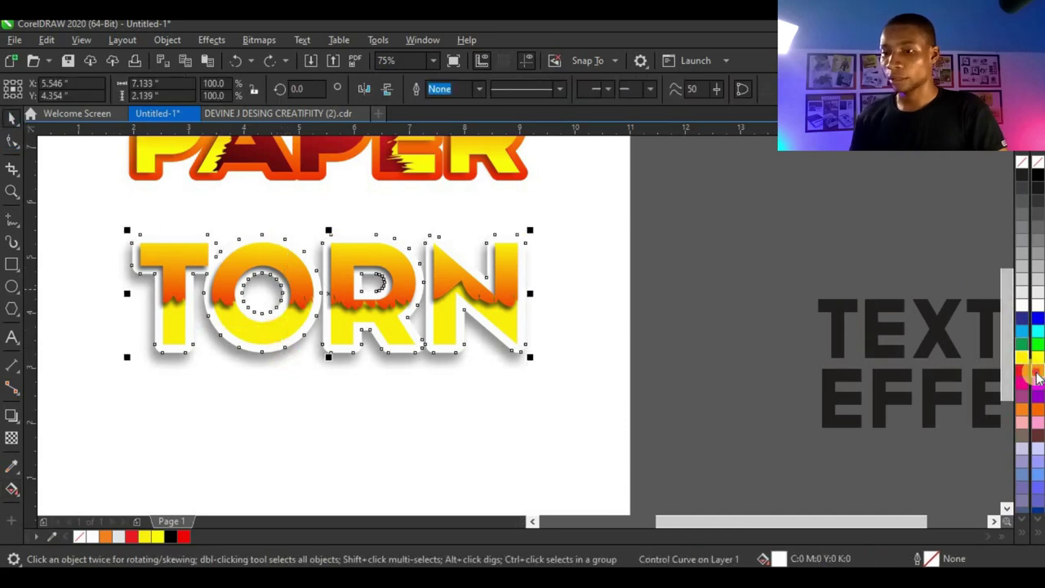
{"action": "left_click", "coordinate": [1035, 371]}
{"action": "left_click", "coordinate": [627, 230]}
{"action": "scroll", "coordinate": [627, 232], "scroll_direction": "down", "scroll_amount": 1}
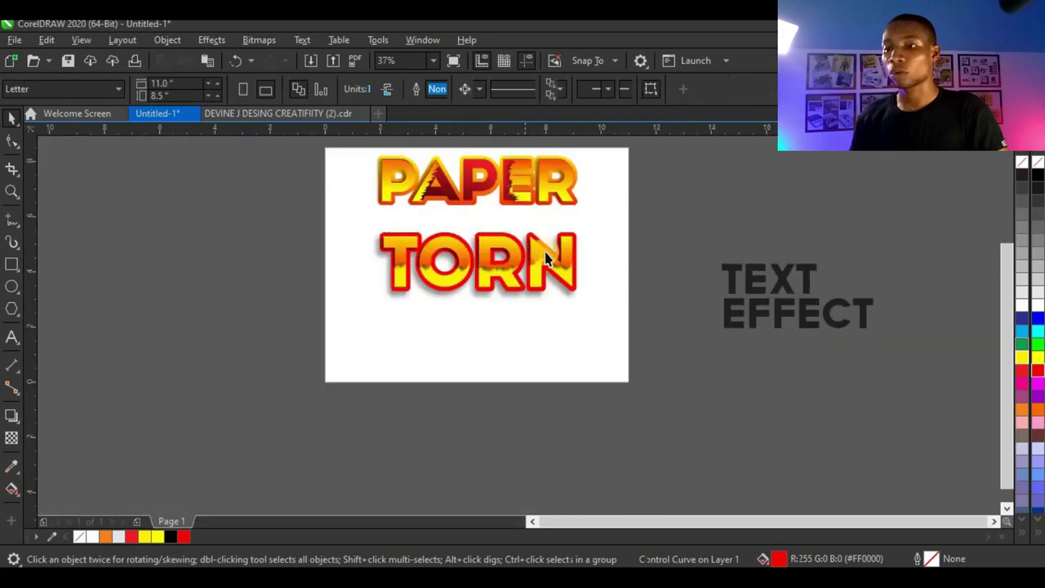
{"action": "scroll", "coordinate": [547, 254], "scroll_direction": "up", "scroll_amount": 1}
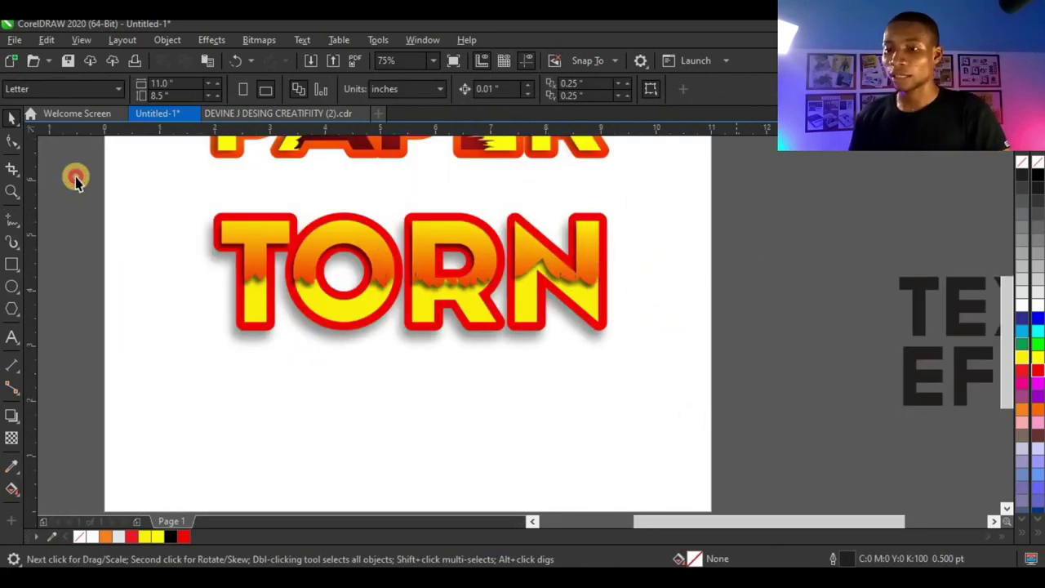
Group the five TORN objects and place the group slightly higher, closer to PAPER
{"action": "left_click", "coordinate": [413, 215]}
{"action": "scroll", "coordinate": [433, 214], "scroll_direction": "down", "scroll_amount": 2}
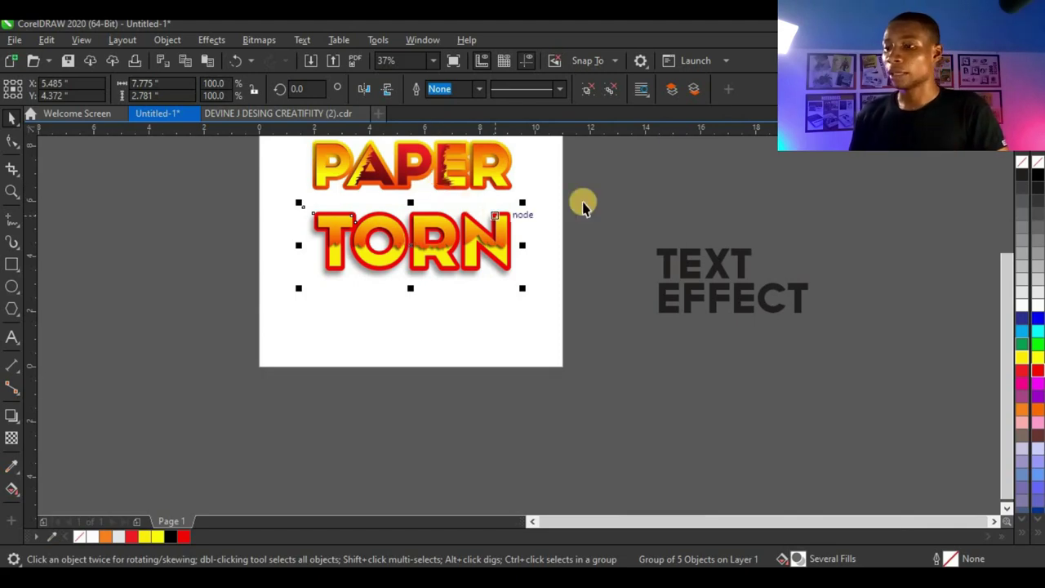
{"action": "left_click", "coordinate": [717, 282]}
{"action": "left_click", "coordinate": [598, 214]}
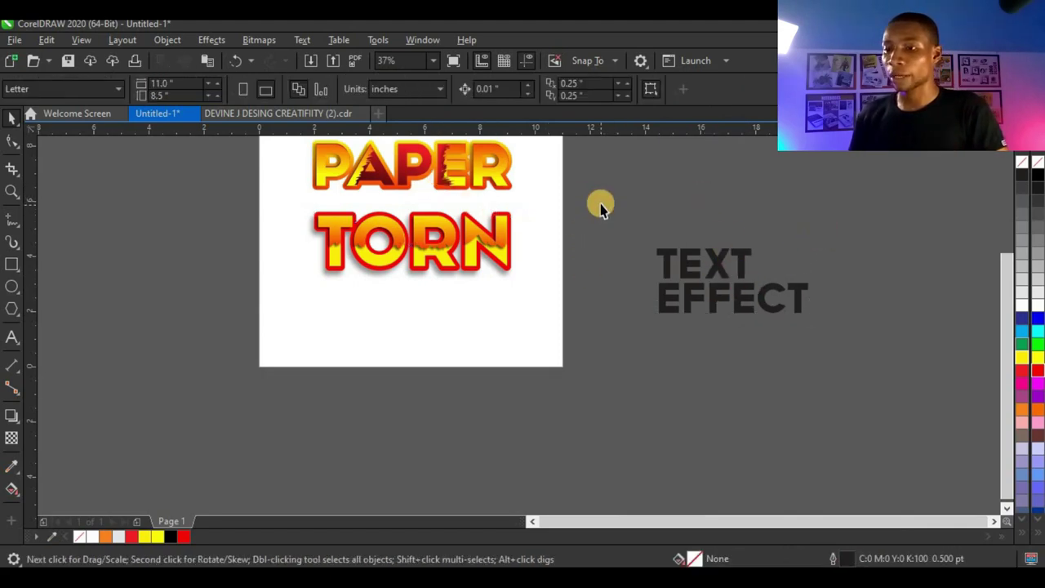
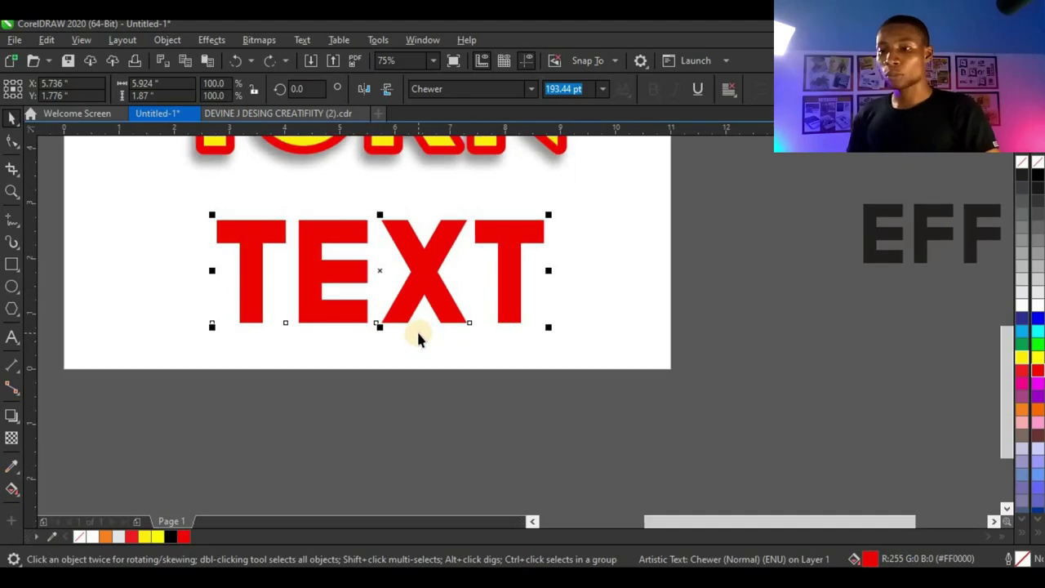
Duplicate the red TEXT lettering and align the copy exactly over the original
{"action": "key", "text": "ctrl+d"}
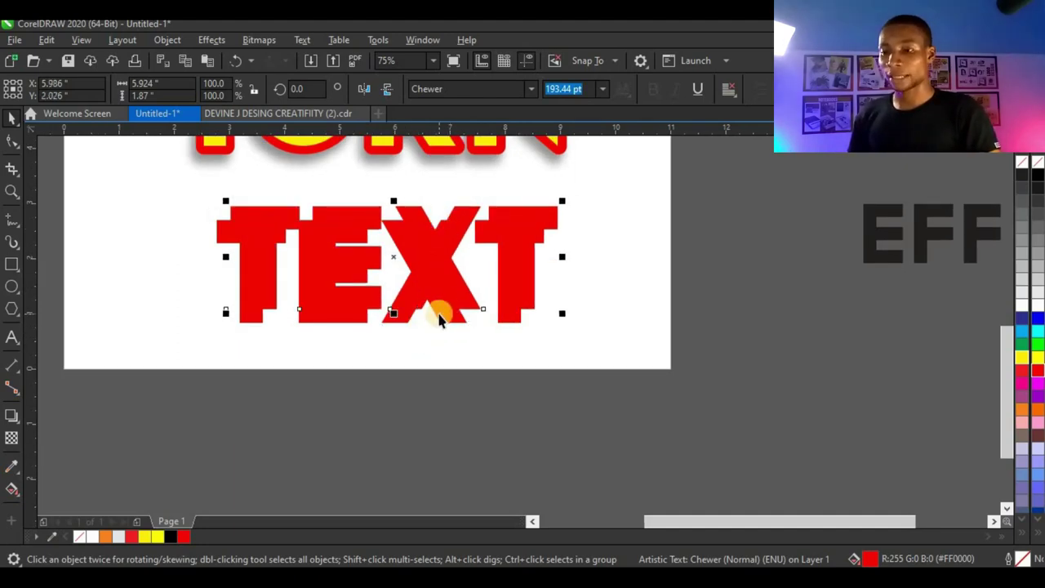
{"action": "scroll", "coordinate": [439, 318], "scroll_direction": "up", "scroll_amount": 4}
{"action": "left_click", "coordinate": [433, 325], "text": "shift"}
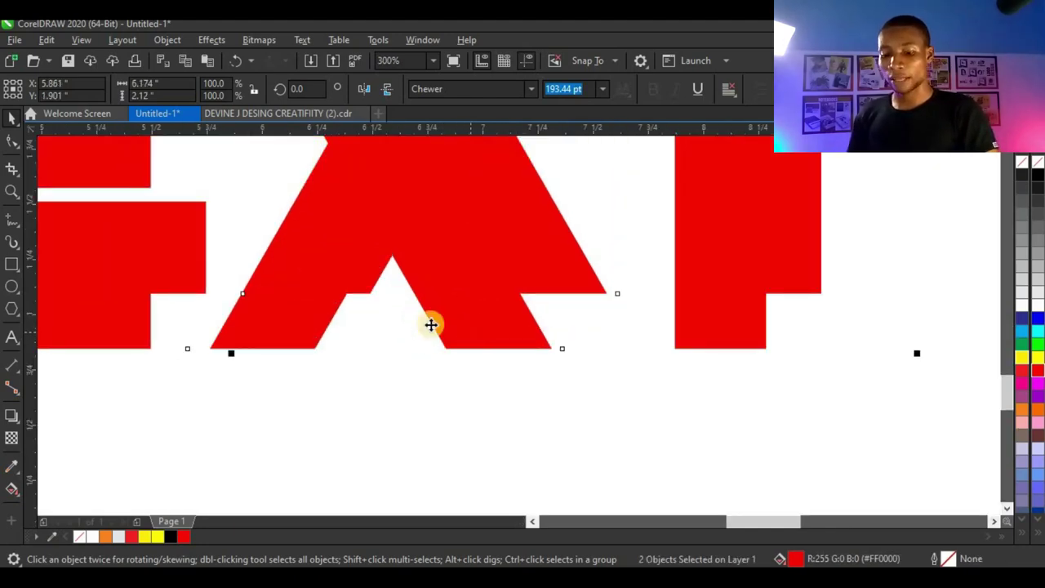
{"action": "scroll", "coordinate": [474, 318], "scroll_direction": "down", "scroll_amount": 4}
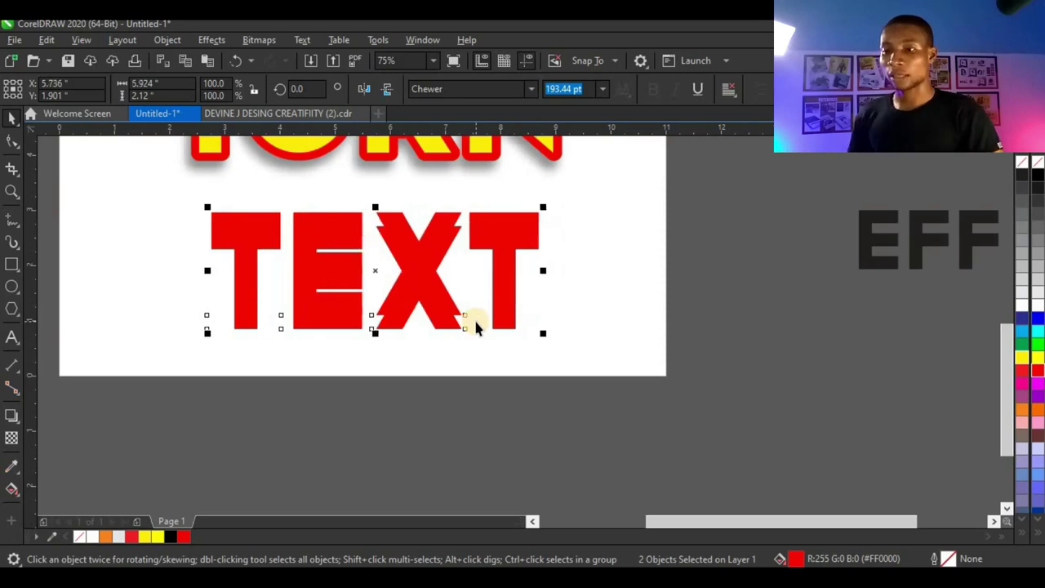
{"action": "key", "text": "e"}
{"action": "left_click", "coordinate": [353, 356]}
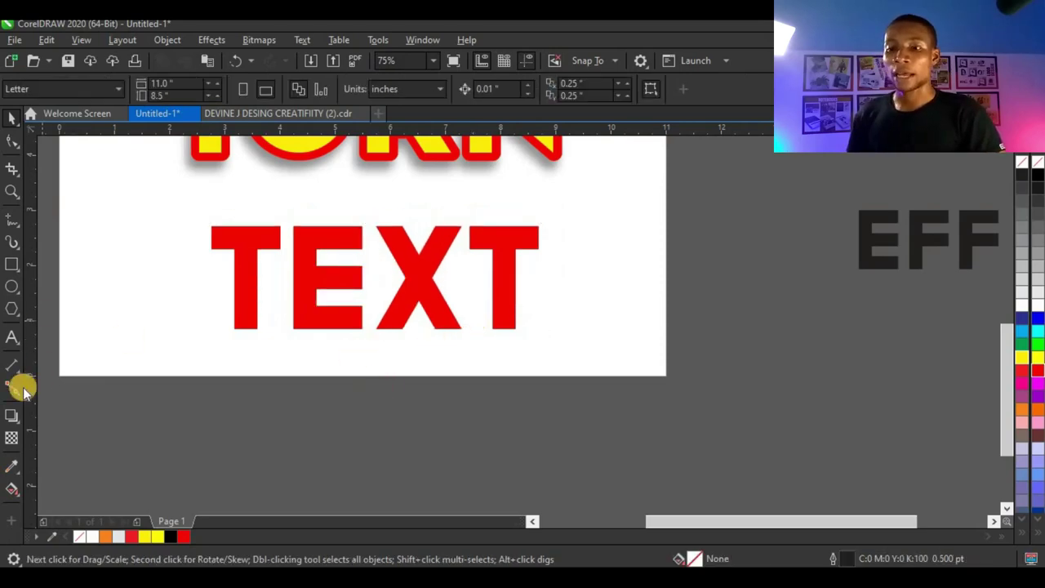
Draw a jagged freehand line about 5.65" wide across TEXT, descending from the last T's upper edge to the first T's foot
{"action": "left_click", "coordinate": [10, 220]}
{"action": "scroll", "coordinate": [433, 249], "scroll_direction": "up", "scroll_amount": 2}
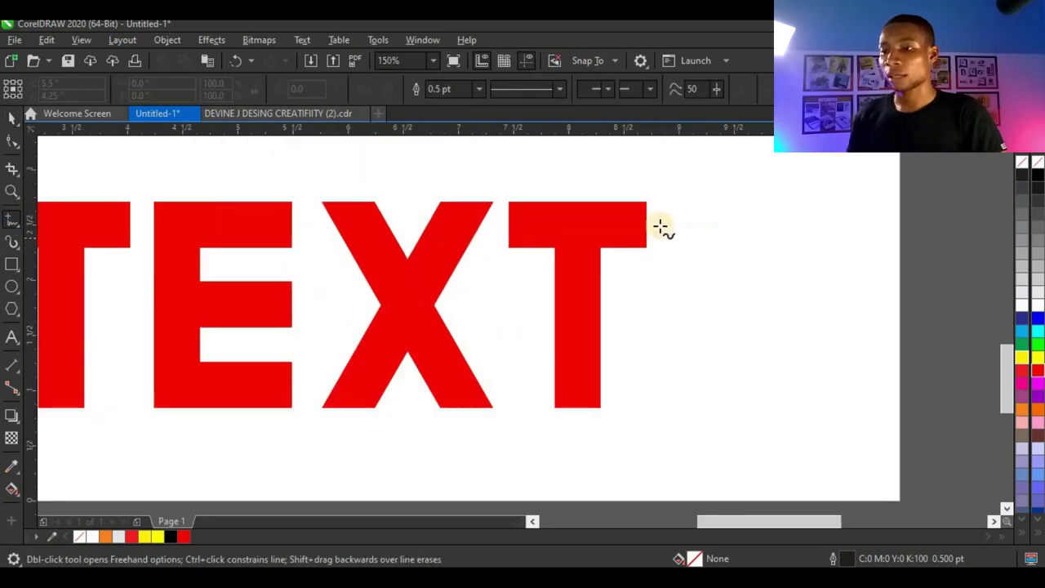
{"action": "mouse_move", "coordinate": [654, 196]}
{"action": "left_mouse_down"}
{"action": "mouse_move", "coordinate": [579, 221]}
{"action": "mouse_move", "coordinate": [497, 228]}
{"action": "mouse_move", "coordinate": [403, 305]}
{"action": "mouse_move", "coordinate": [231, 366]}
{"action": "mouse_move", "coordinate": [112, 368]}
{"action": "mouse_move", "coordinate": [62, 385]}
{"action": "left_mouse_up"}
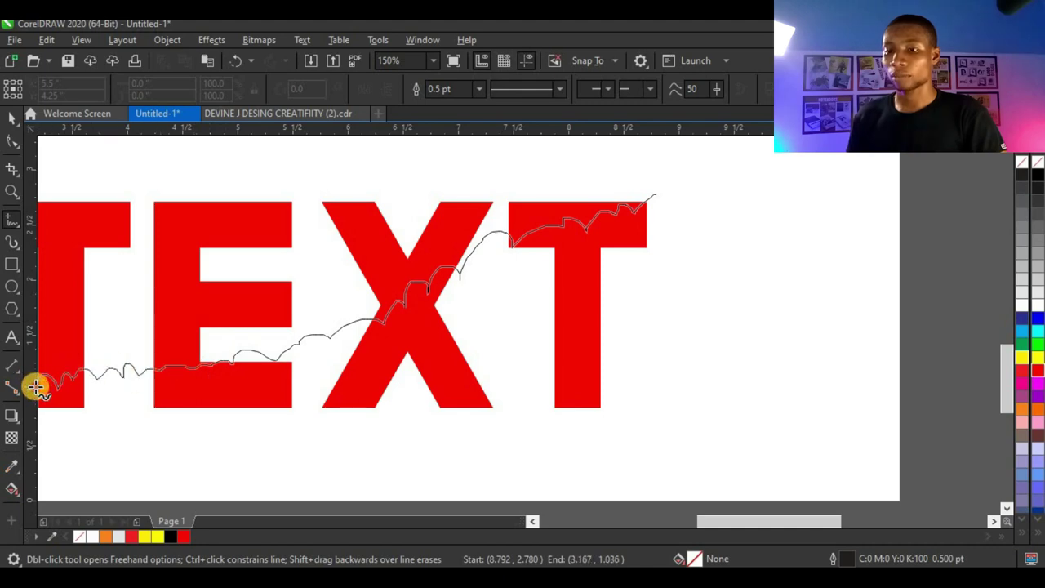
{"action": "left_click_drag", "start_coordinate": [152, 375], "coordinate": [152, 376]}
Continue the jagged line around the underside of TEXT to form a closed shape about 6.86" wide and 2.25" high
{"action": "scroll", "coordinate": [245, 367], "scroll_direction": "down", "scroll_amount": 2}
{"action": "scroll", "coordinate": [216, 371], "scroll_direction": "up", "scroll_amount": 2}
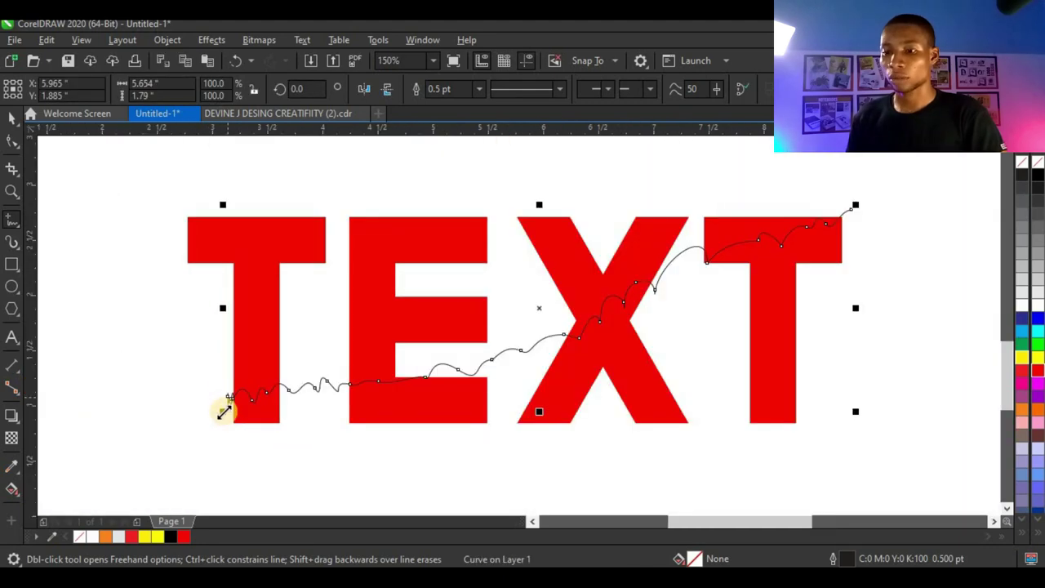
{"action": "scroll", "coordinate": [226, 408], "scroll_direction": "up", "scroll_amount": 4}
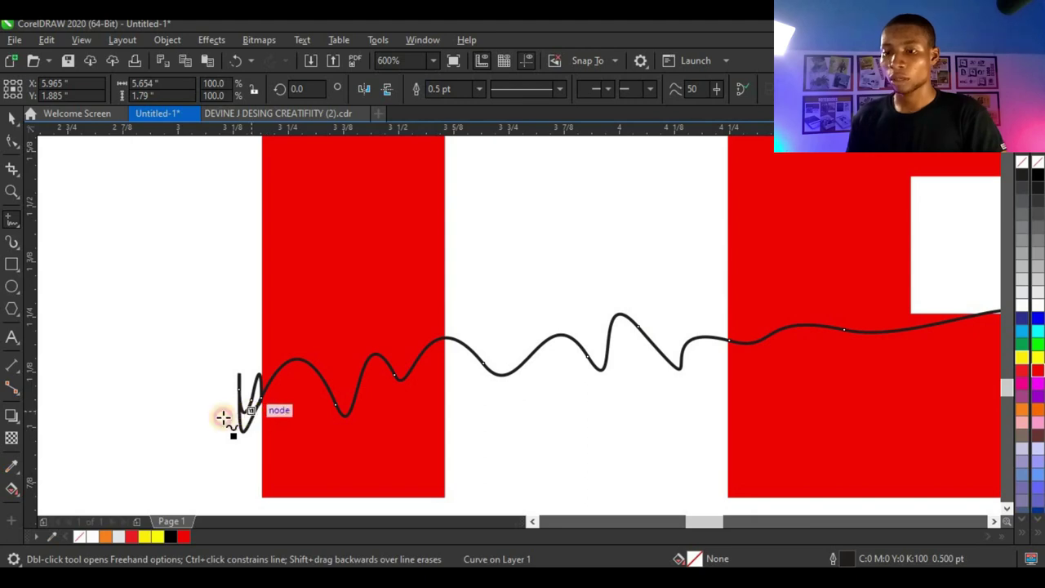
{"action": "mouse_move", "coordinate": [223, 417]}
{"action": "left_mouse_down"}
{"action": "mouse_move", "coordinate": [152, 383]}
{"action": "mouse_move", "coordinate": [182, 466]}
{"action": "mouse_move", "coordinate": [777, 474]}
{"action": "mouse_move", "coordinate": [889, 313]}
{"action": "mouse_move", "coordinate": [813, 230]}
{"action": "left_mouse_up"}
{"action": "scroll", "coordinate": [174, 419], "scroll_direction": "down", "scroll_amount": 2}
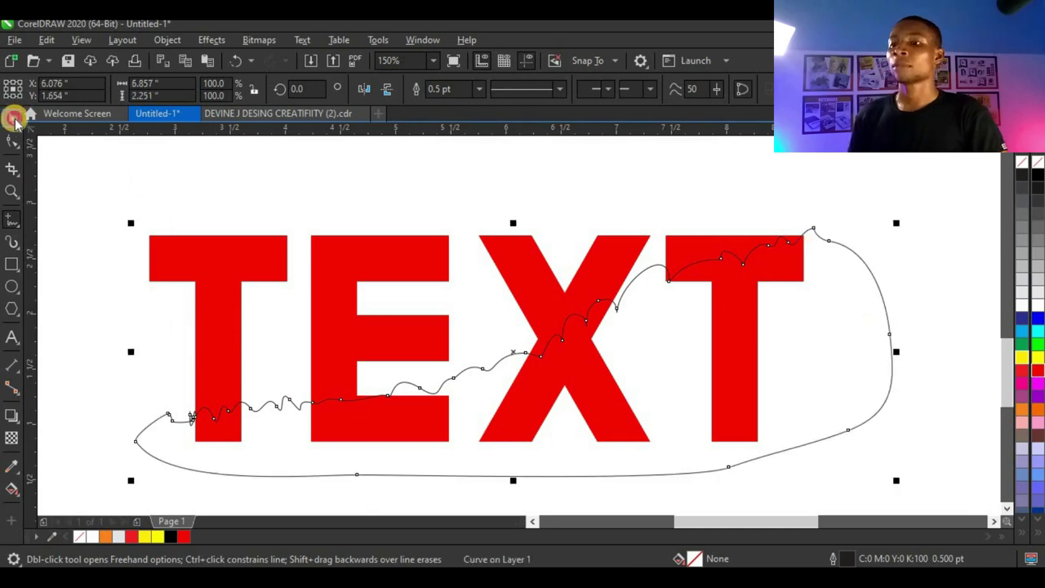
Trim the upper TEXT copy with the closed freehand shape and delete the shape
{"action": "left_click", "coordinate": [14, 120]}
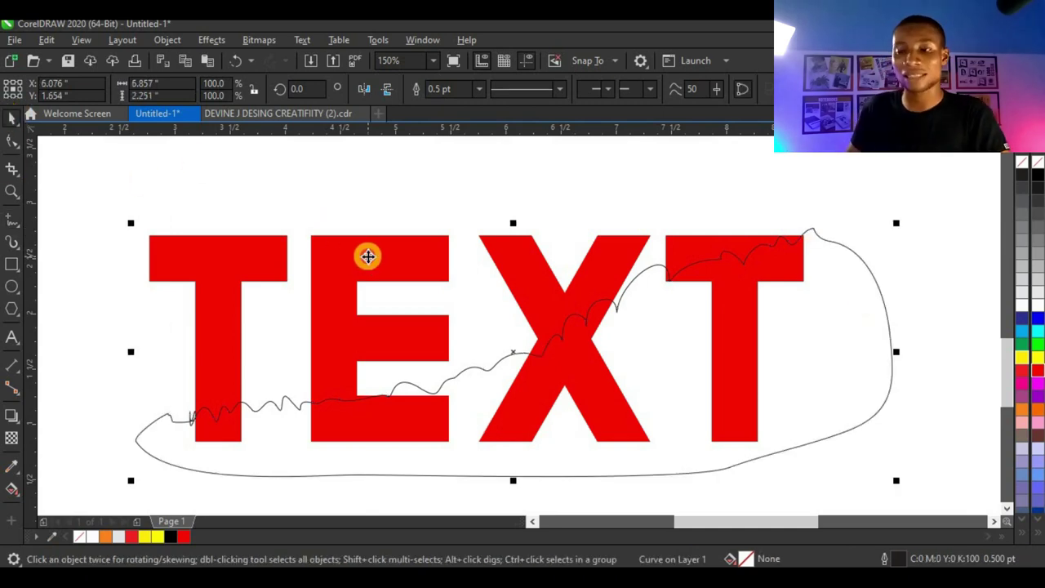
{"action": "left_click", "coordinate": [367, 257], "text": "shift"}
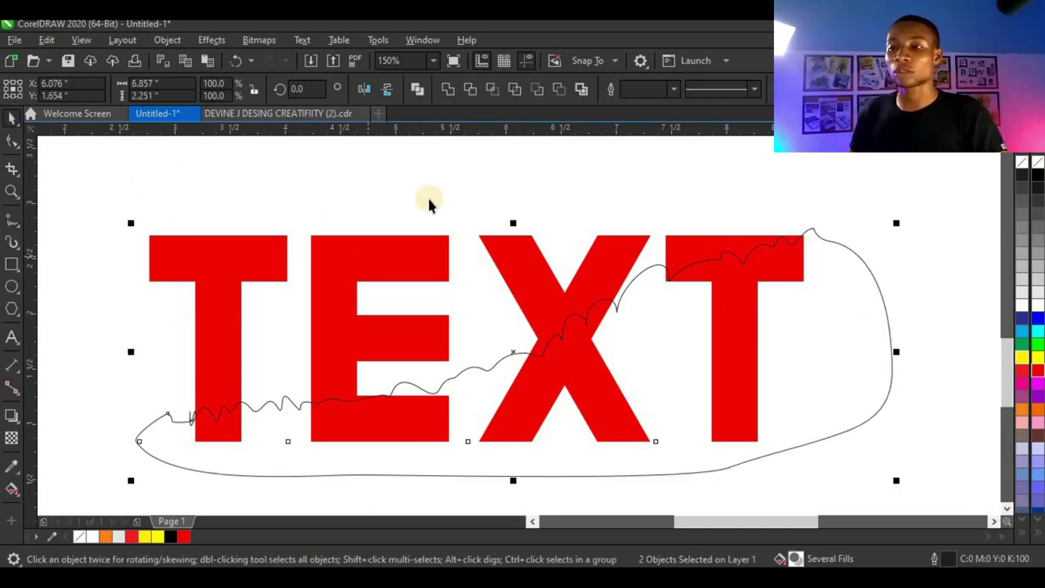
{"action": "left_click", "coordinate": [468, 91]}
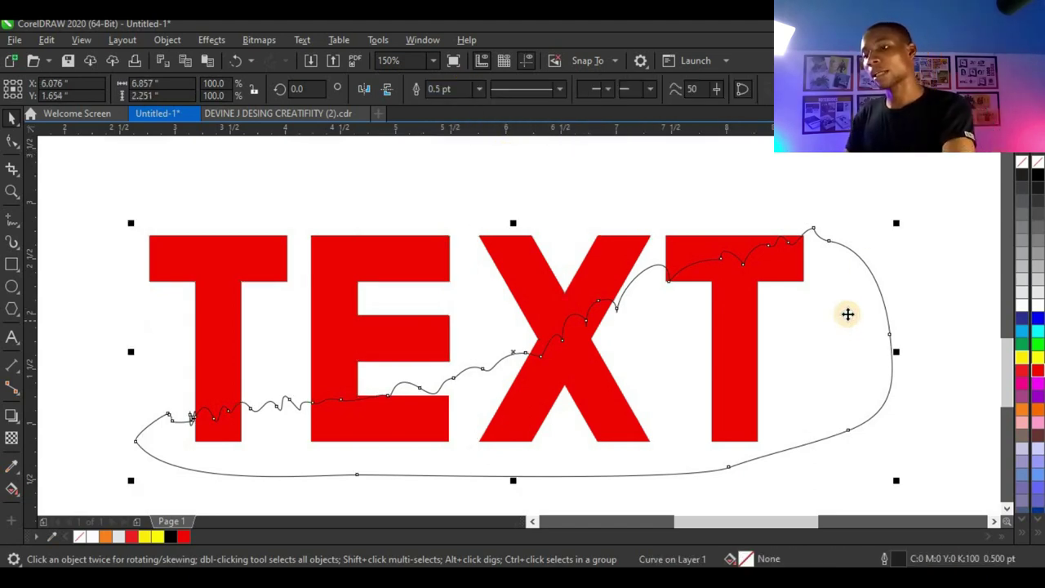
{"action": "key", "text": "Delete"}
Fill the full TEXT lettering beneath the trimmed copy with yellow (#FFFF00)
{"action": "left_click", "coordinate": [726, 253]}
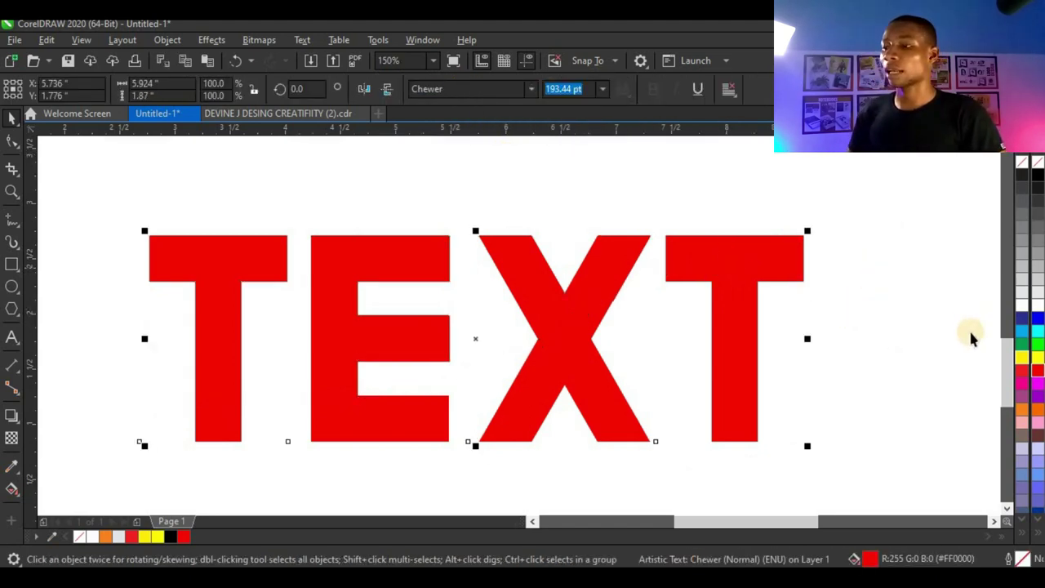
{"action": "left_click", "coordinate": [1034, 365]}
{"action": "scroll", "coordinate": [610, 338], "scroll_direction": "down", "scroll_amount": 1}
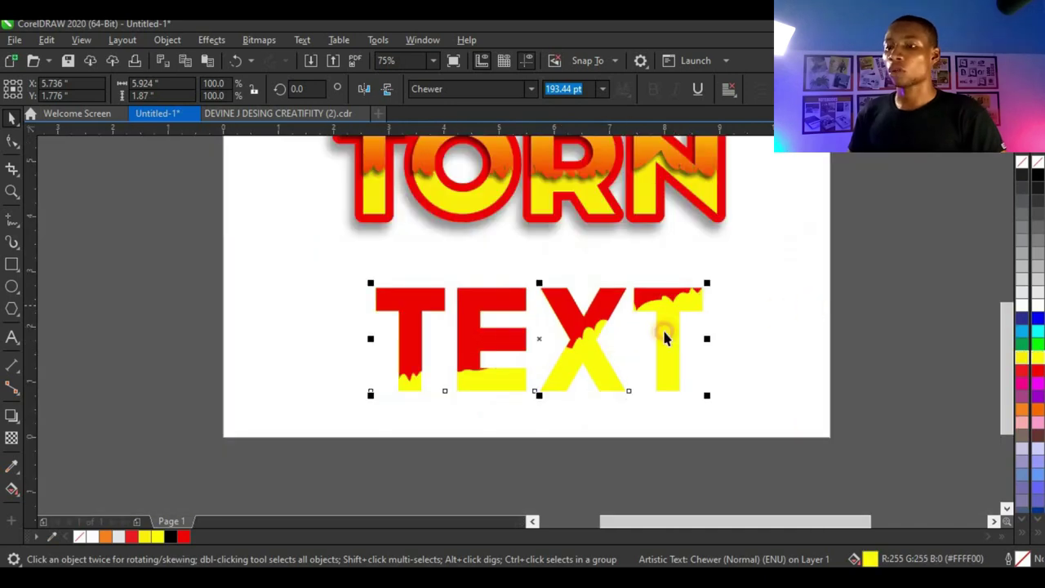
{"action": "left_click", "coordinate": [620, 330]}
{"action": "scroll", "coordinate": [535, 332], "scroll_direction": "down", "scroll_amount": 1}
{"action": "scroll", "coordinate": [601, 338], "scroll_direction": "up", "scroll_amount": 1}
{"action": "scroll", "coordinate": [522, 326], "scroll_direction": "up", "scroll_amount": 2}
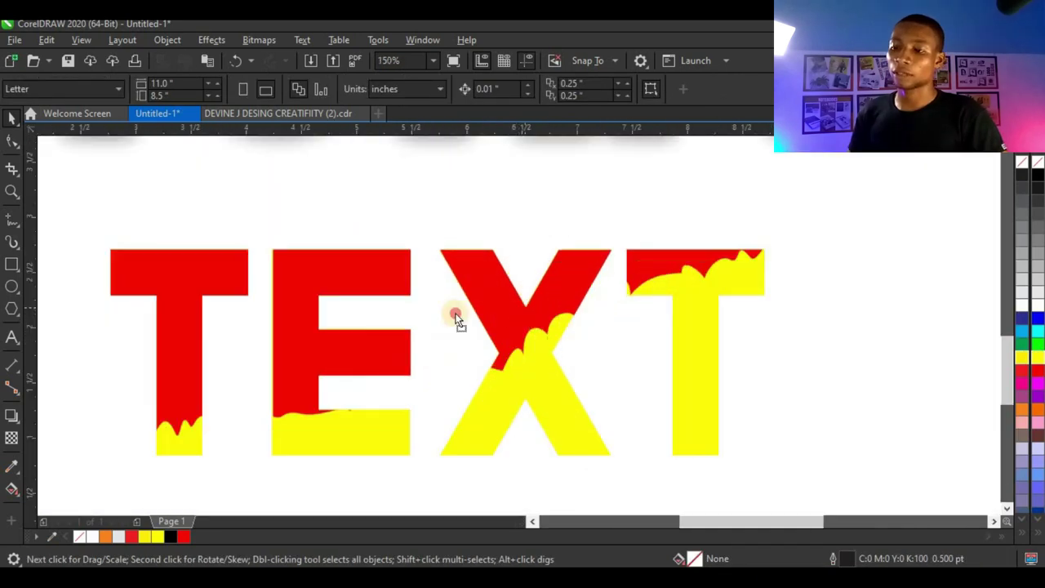
Add a drop shadow to the trimmed red TEXT copy, offset about 0.023" and -0.03", with opacity 82 and feathering 9
{"action": "left_click", "coordinate": [406, 302]}
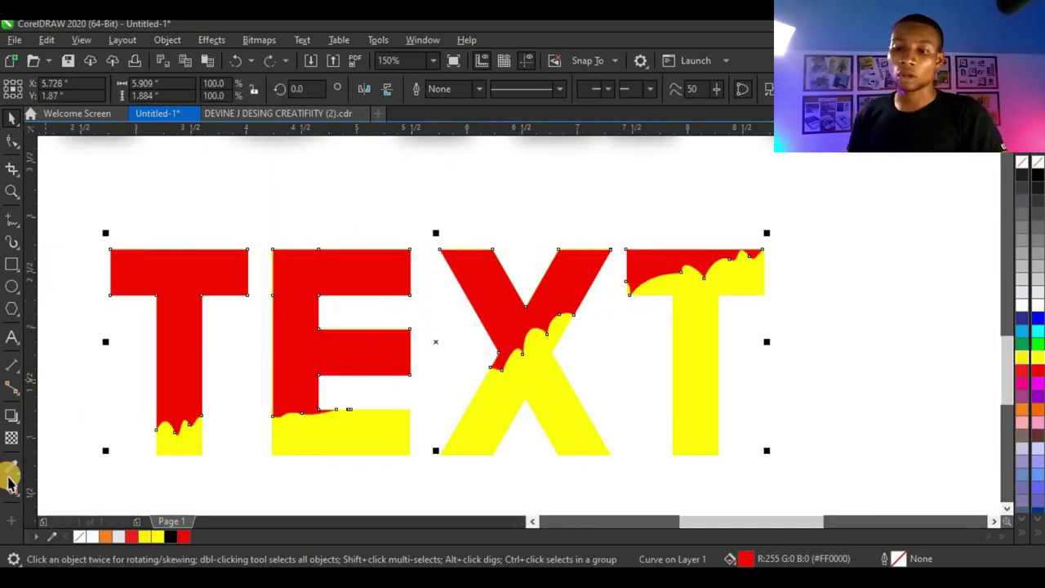
{"action": "left_click", "coordinate": [11, 415]}
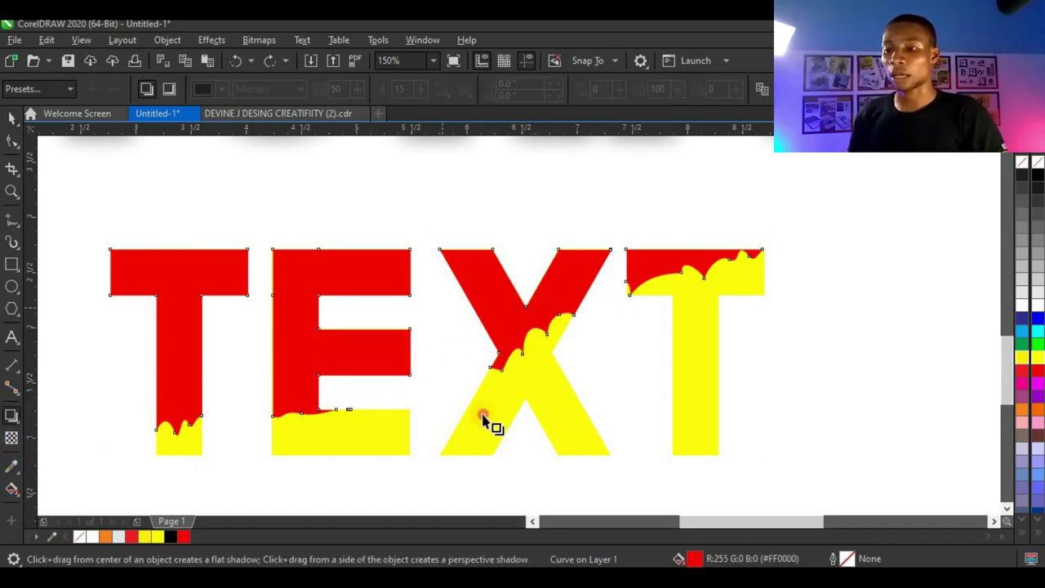
{"action": "left_click_drag", "start_coordinate": [436, 343], "coordinate": [530, 462]}
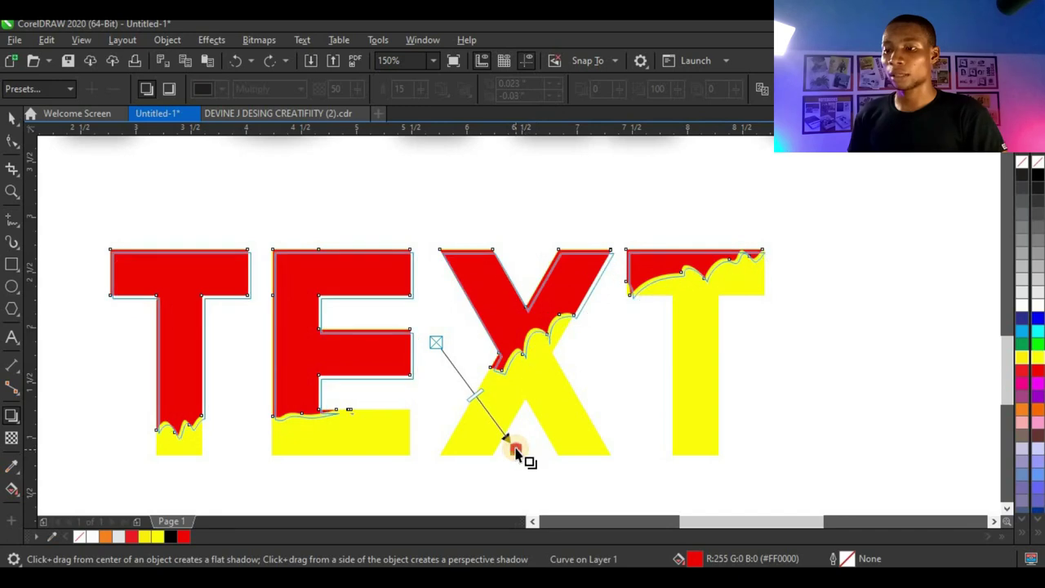
{"action": "left_click_drag", "start_coordinate": [357, 97], "coordinate": [418, 97]}
{"action": "scroll", "coordinate": [461, 243], "scroll_direction": "down", "scroll_amount": 2}
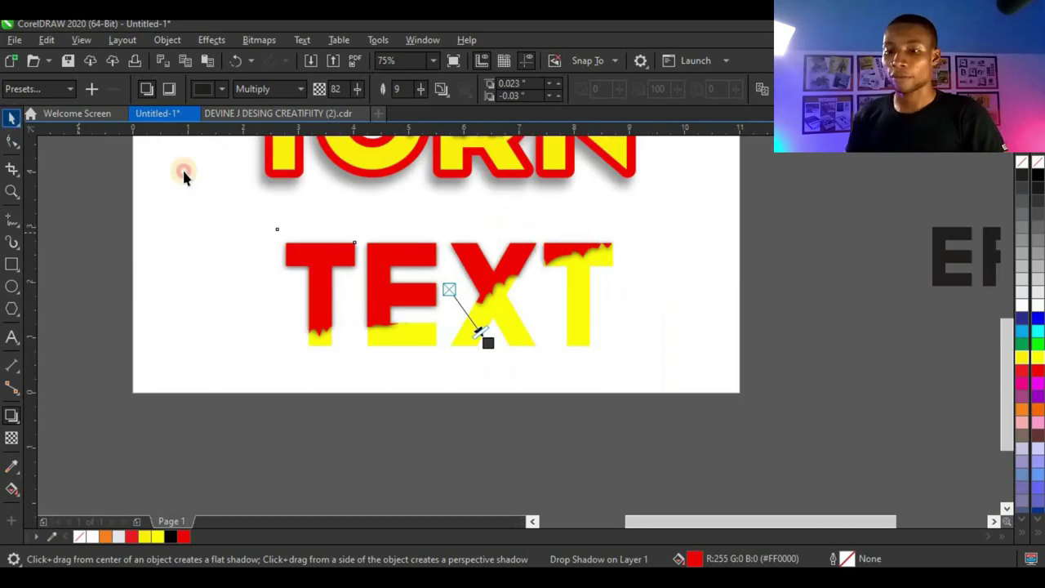
Apply a linear fountain fill to the trimmed TEXT copy, running from red near the X to black above the first T
{"action": "key", "text": "space"}
{"action": "left_click_drag", "start_coordinate": [470, 295], "coordinate": [349, 219]}
{"action": "left_click", "coordinate": [1038, 175]}
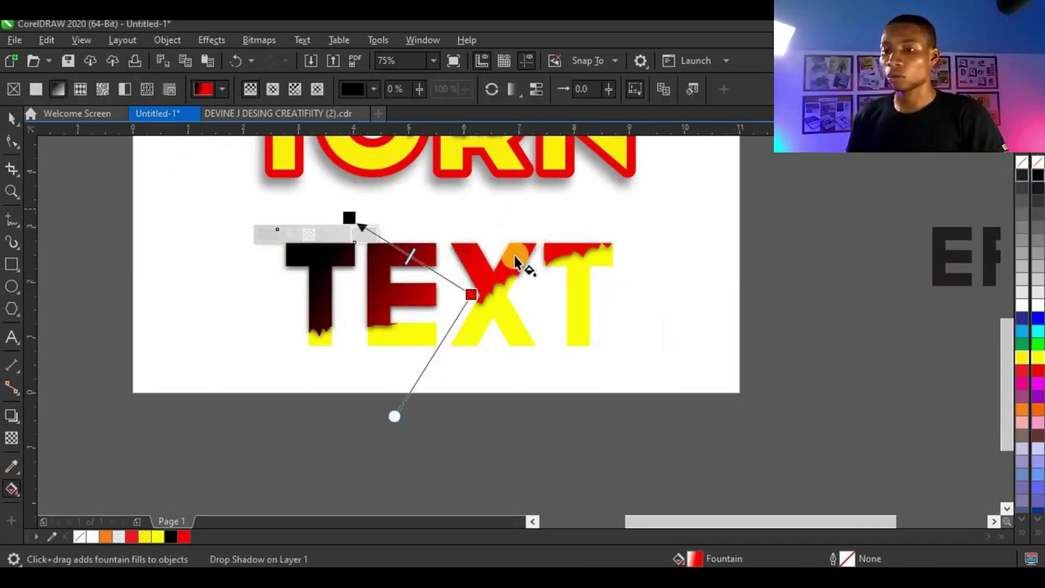
{"action": "left_click_drag", "start_coordinate": [350, 219], "coordinate": [317, 218]}
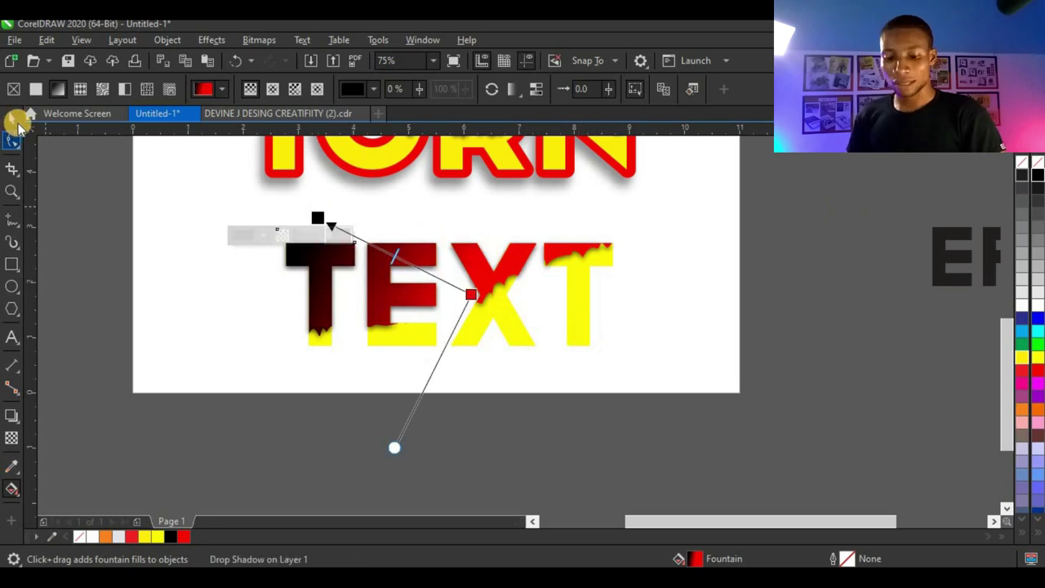
{"action": "left_click", "coordinate": [18, 124]}
{"action": "left_click", "coordinate": [651, 326]}
{"action": "left_click", "coordinate": [11, 117]}
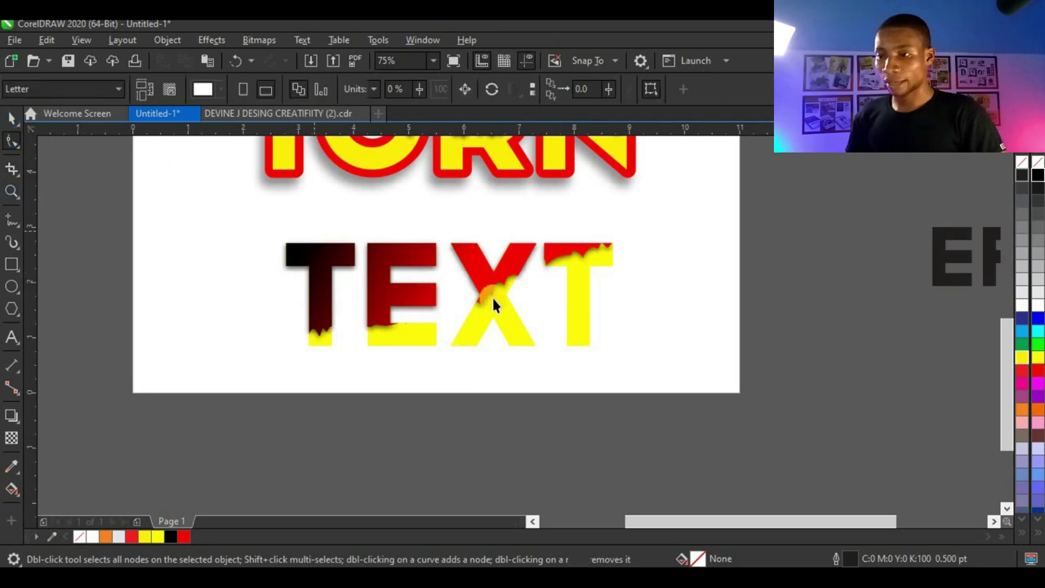
{"action": "left_click", "coordinate": [506, 318]}
{"action": "left_click_drag", "start_coordinate": [514, 333], "coordinate": [516, 367]}
{"action": "key", "text": "ctrl+z"}
Apply a linear fountain fill to the full TEXT beneath, running diagonally from yellow near the E to red below the X
{"action": "left_click", "coordinate": [514, 340]}
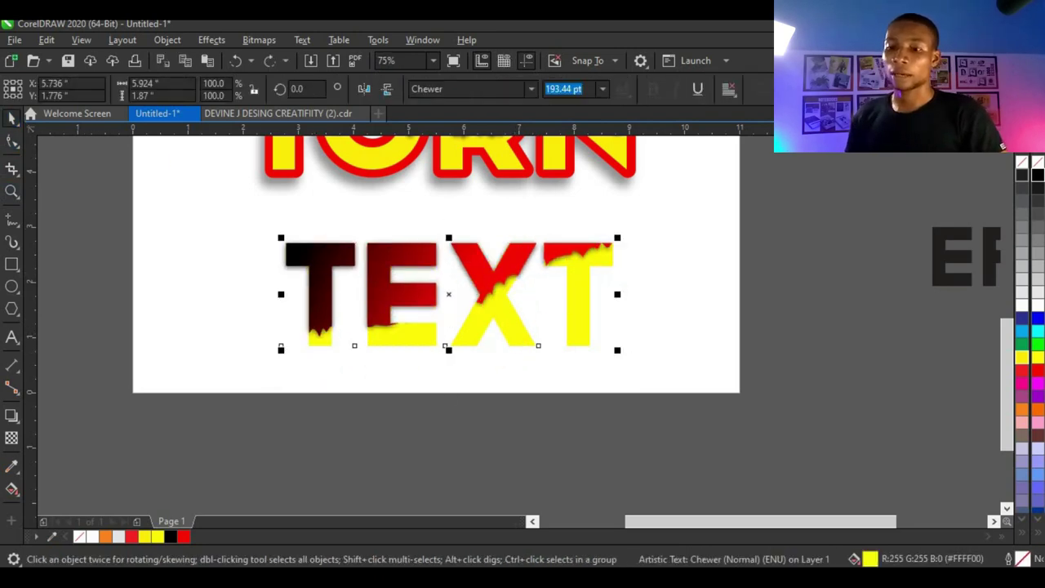
{"action": "left_click", "coordinate": [11, 488]}
{"action": "left_click_drag", "start_coordinate": [435, 265], "coordinate": [565, 408]}
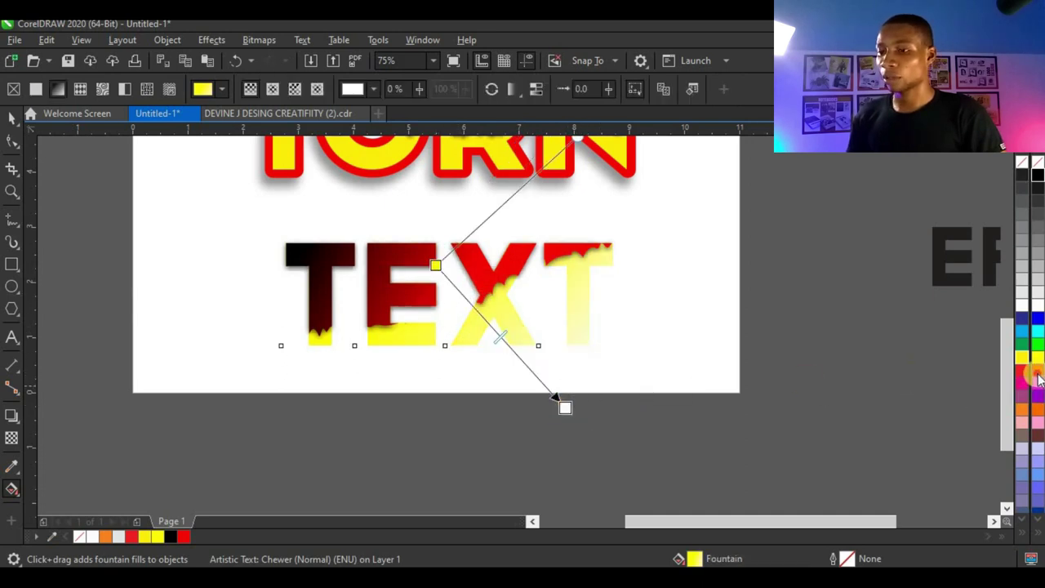
{"action": "left_click", "coordinate": [1037, 372]}
{"action": "left_click_drag", "start_coordinate": [563, 408], "coordinate": [534, 430]}
{"action": "left_click", "coordinate": [11, 119]}
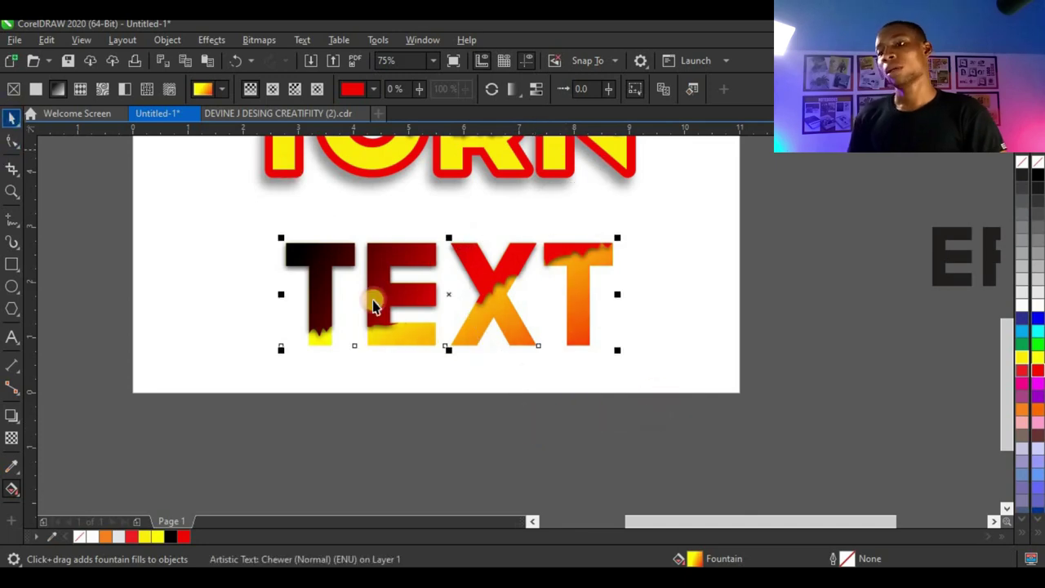
Move both TEXT layers up together so the word sits closer beneath TORN
{"action": "scroll", "coordinate": [373, 309], "scroll_direction": "down", "scroll_amount": 1}
{"action": "left_click_drag", "start_coordinate": [210, 367], "coordinate": [561, 248]}
{"action": "scroll", "coordinate": [412, 272], "scroll_direction": "up", "scroll_amount": 1}
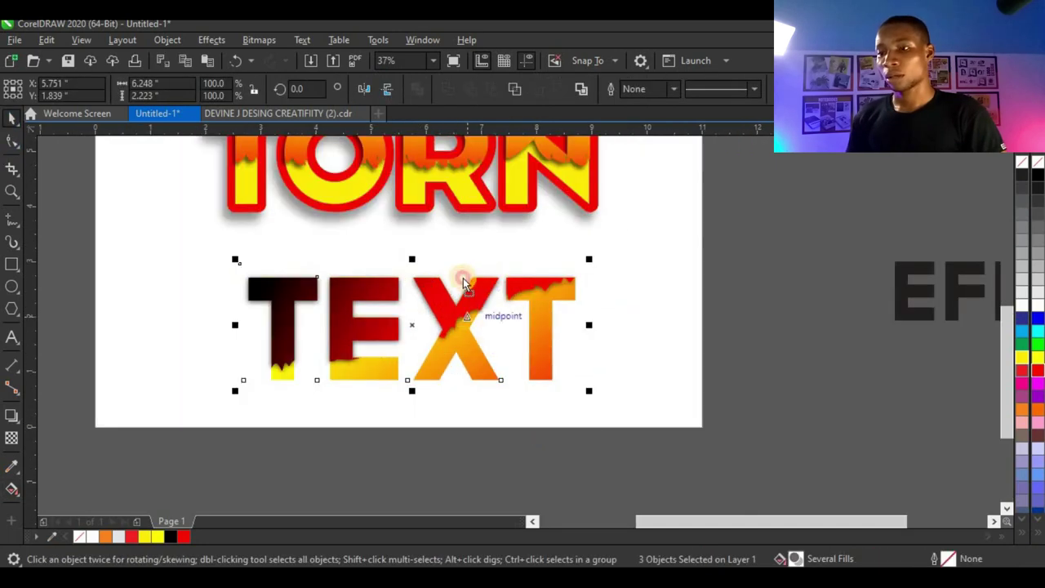
{"action": "left_click_drag", "start_coordinate": [464, 283], "coordinate": [459, 242]}
Bring the EFFECT lettering onto the page and move the finished PAPER, TORN and TEXT words off it to the right
{"action": "scroll", "coordinate": [421, 271], "scroll_direction": "down", "scroll_amount": 1}
{"action": "left_click", "coordinate": [690, 296]}
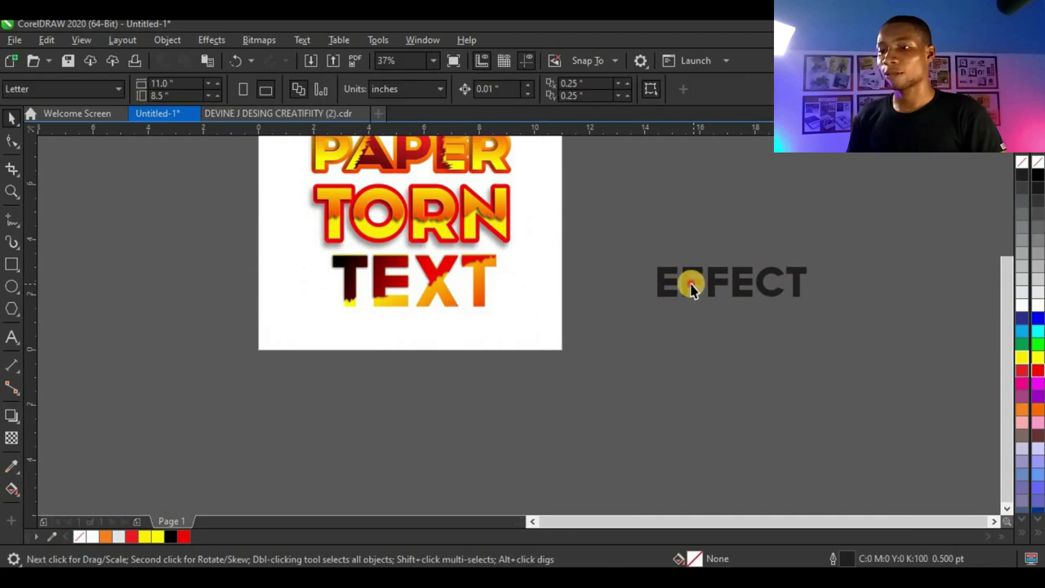
{"action": "left_click_drag", "start_coordinate": [694, 283], "coordinate": [342, 342]}
{"action": "scroll", "coordinate": [445, 330], "scroll_direction": "down", "scroll_amount": 2}
{"action": "left_click_drag", "start_coordinate": [561, 203], "coordinate": [318, 348]}
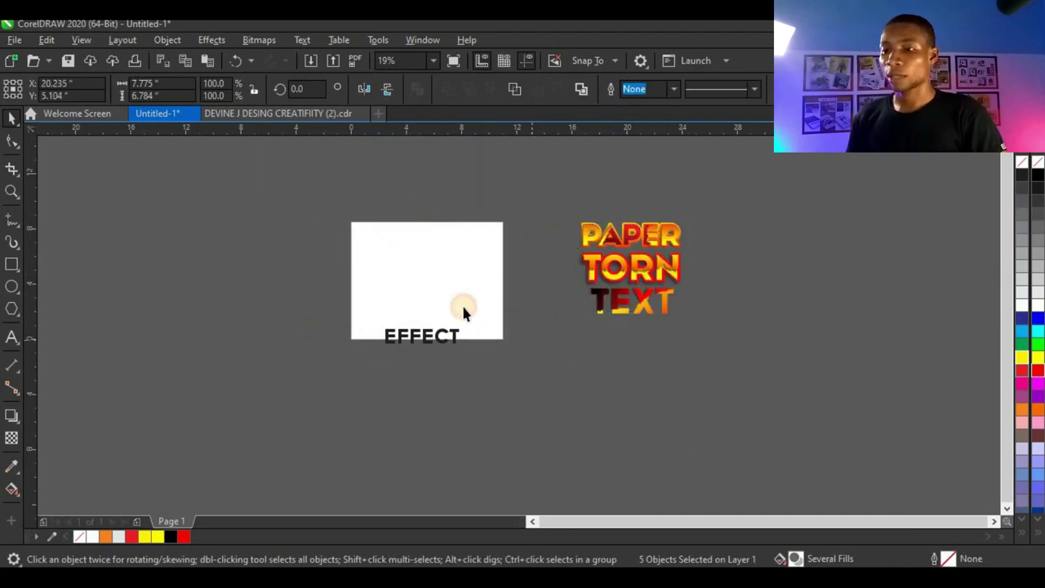
Centre EFFECT on the page and fill it with red (#FF0000)
{"action": "left_click", "coordinate": [445, 335]}
{"action": "scroll", "coordinate": [463, 308], "scroll_direction": "up", "scroll_amount": 2}
{"action": "left_click_drag", "start_coordinate": [419, 376], "coordinate": [490, 303]}
{"action": "scroll", "coordinate": [420, 233], "scroll_direction": "up", "scroll_amount": 2}
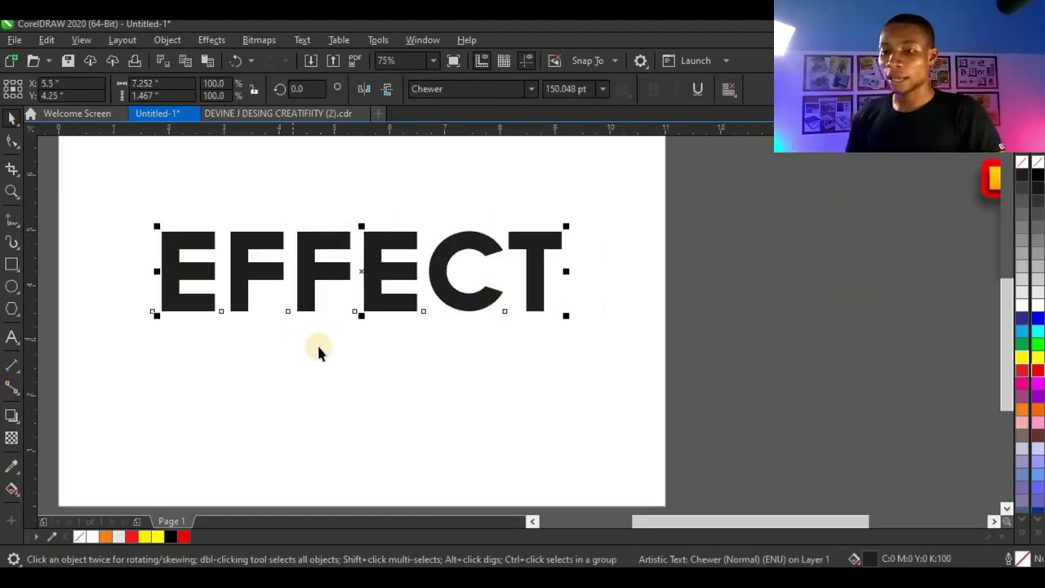
{"action": "left_click", "coordinate": [195, 534]}
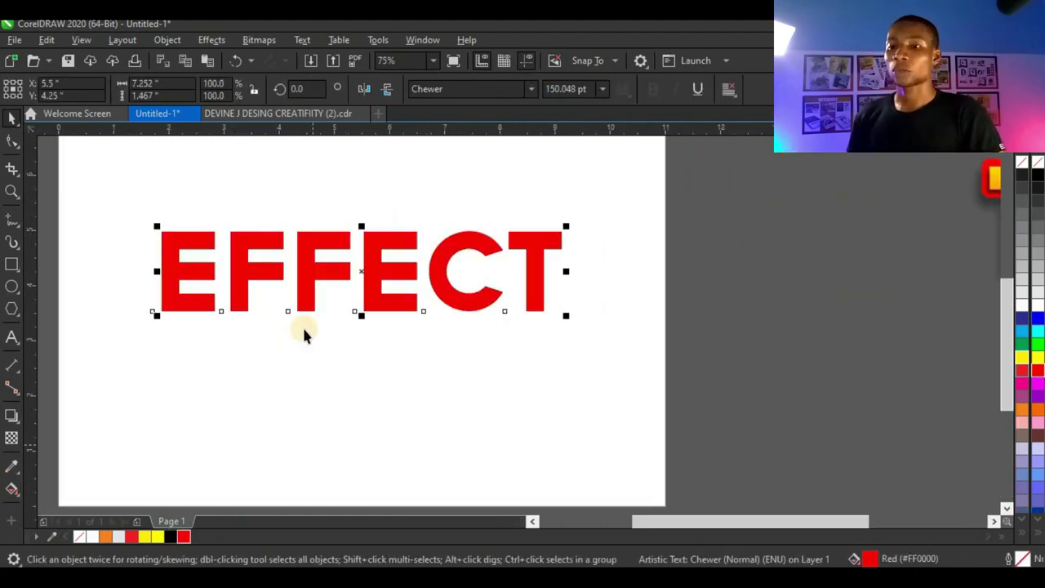
Tighten the letter spacing of EFFECT and enlarge the word about its centre to about 8.289" wide and 1.831" high
{"action": "left_click", "coordinate": [12, 140]}
{"action": "mouse_move", "coordinate": [565, 316]}
{"action": "left_mouse_down"}
{"action": "mouse_move", "coordinate": [499, 319]}
{"action": "mouse_move", "coordinate": [527, 327]}
{"action": "mouse_move", "coordinate": [533, 318]}
{"action": "mouse_move", "coordinate": [683, 401]}
{"action": "mouse_move", "coordinate": [633, 392]}
{"action": "mouse_move", "coordinate": [564, 333]}
{"action": "left_mouse_up"}
{"action": "left_click", "coordinate": [11, 122]}
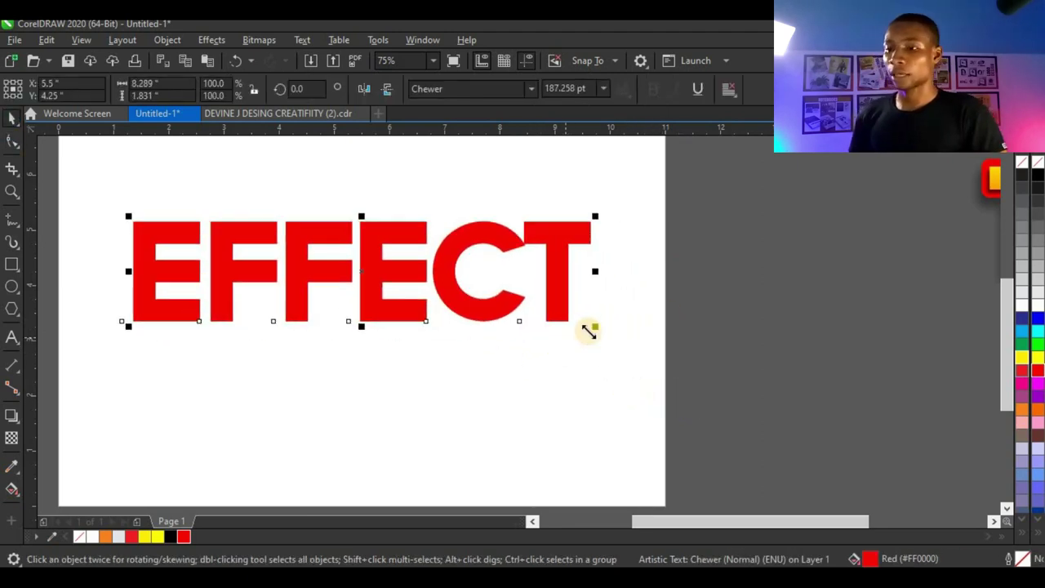
{"action": "scroll", "coordinate": [543, 347], "scroll_direction": "down", "scroll_amount": 2}
{"action": "scroll", "coordinate": [532, 322], "scroll_direction": "up", "scroll_amount": 1}
{"action": "left_click", "coordinate": [532, 322]}
{"action": "left_click", "coordinate": [514, 346]}
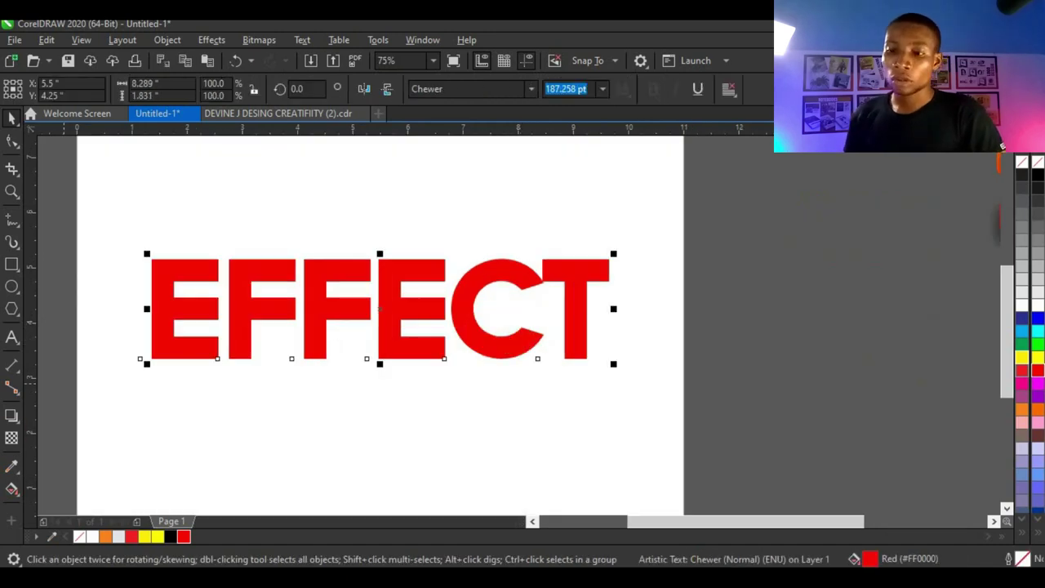
Duplicate the red EFFECT text and align the two copies exactly on top of each other by their centres
{"action": "key", "text": "ctrl+d"}
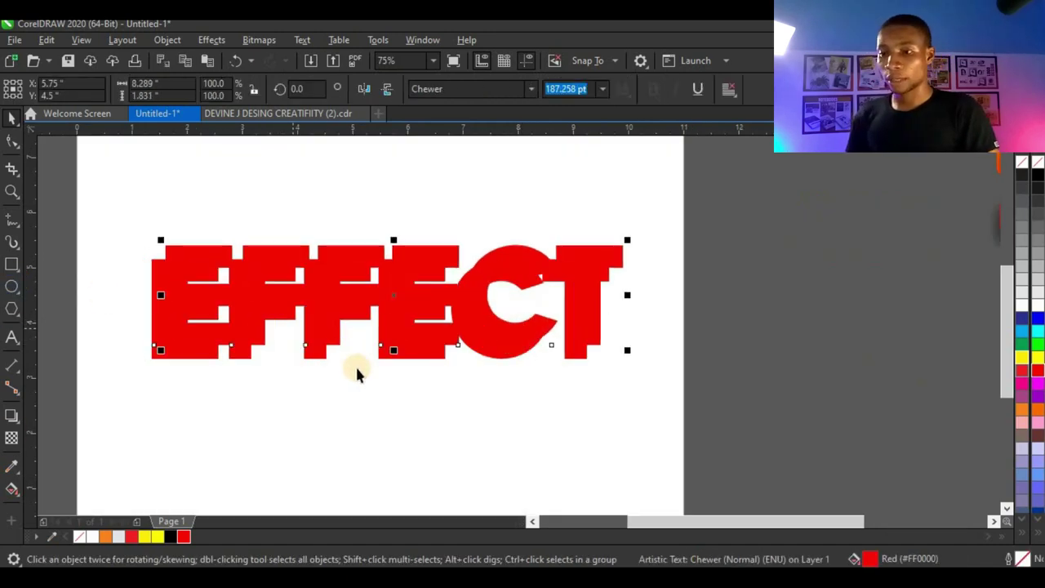
{"action": "scroll", "coordinate": [420, 357], "scroll_direction": "up", "scroll_amount": 1}
{"action": "left_click", "coordinate": [437, 362], "text": "shift"}
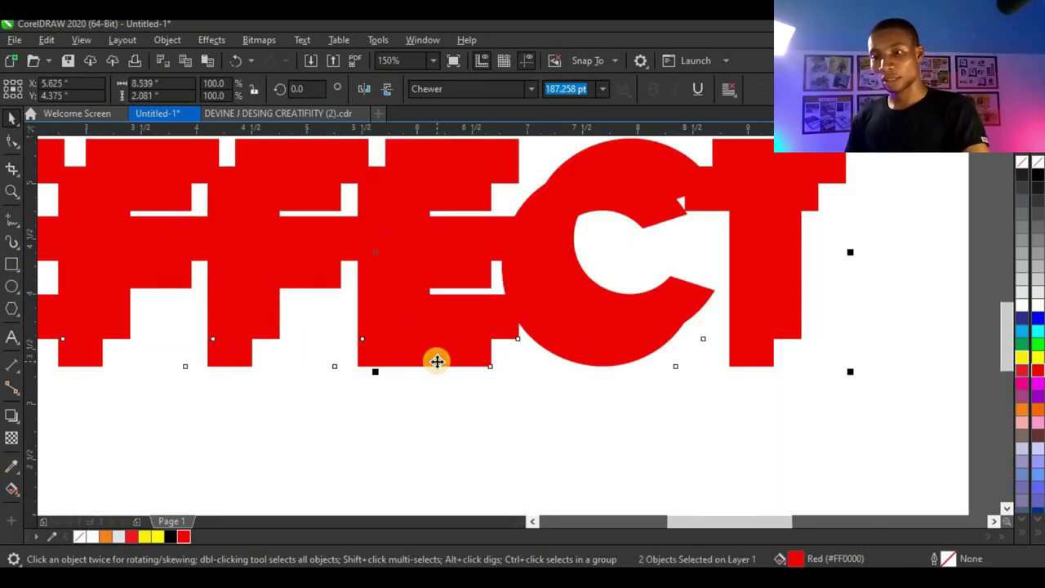
{"action": "key", "text": "c"}
{"action": "key", "text": "e"}
{"action": "scroll", "coordinate": [390, 311], "scroll_direction": "down", "scroll_amount": 4}
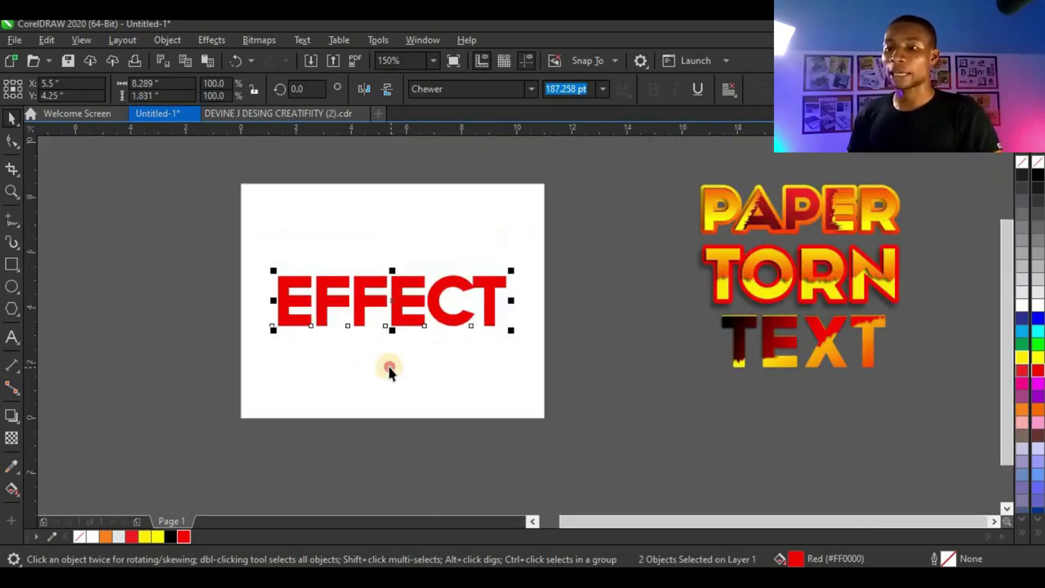
Draw a closed freehand shape about 6.7" by 3.7" over EFFECT, with jagged edges running through the first F and the C
{"action": "left_click", "coordinate": [400, 298]}
{"action": "scroll", "coordinate": [398, 302], "scroll_direction": "up", "scroll_amount": 2}
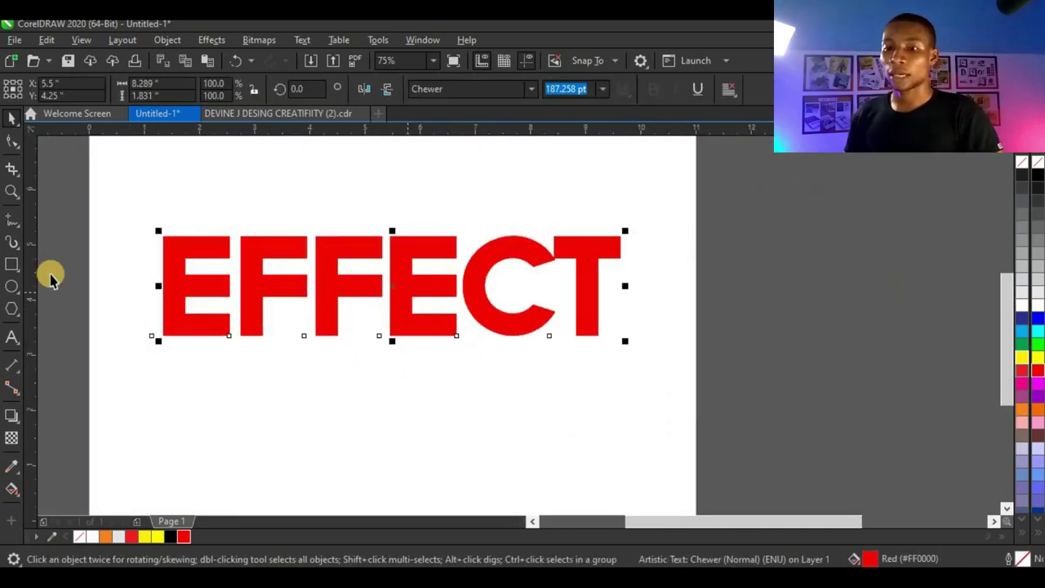
{"action": "left_click", "coordinate": [10, 224]}
{"action": "left_click", "coordinate": [68, 222]}
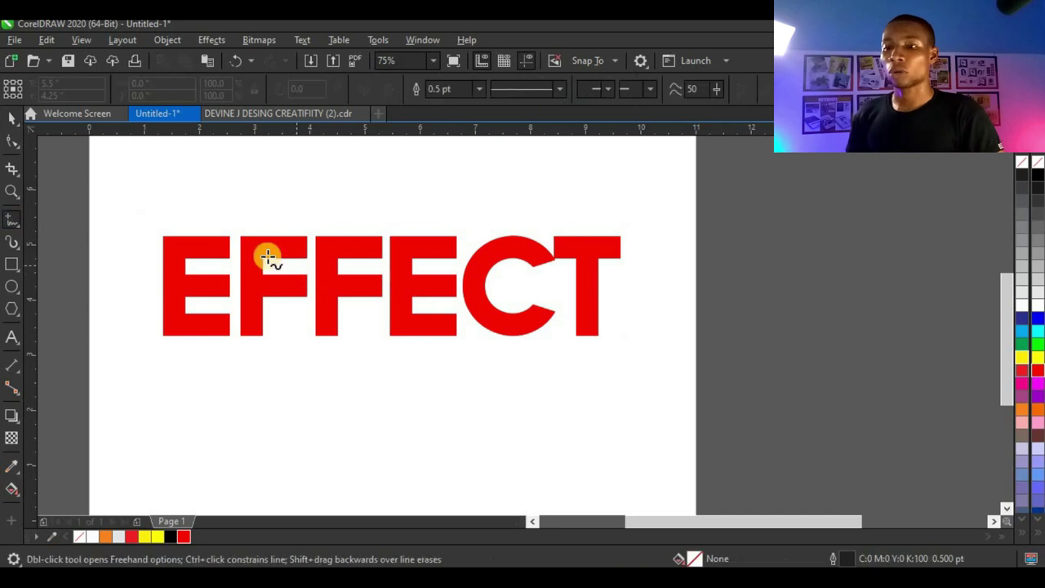
{"action": "left_click_drag", "start_coordinate": [301, 234], "coordinate": [288, 234]}
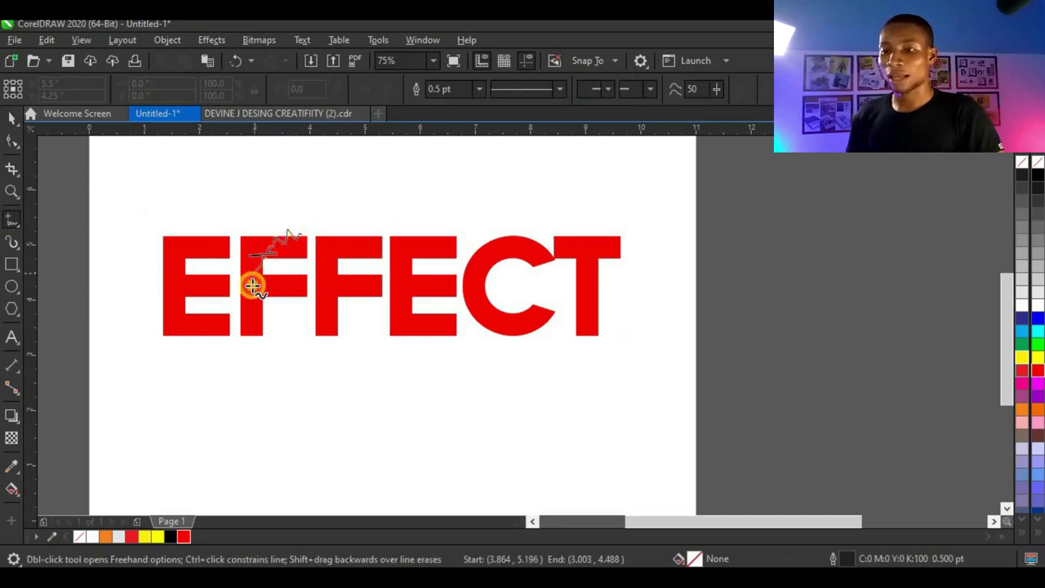
{"action": "mouse_move", "coordinate": [329, 372]}
{"action": "left_mouse_down"}
{"action": "mouse_move", "coordinate": [433, 374]}
{"action": "mouse_move", "coordinate": [487, 360]}
{"action": "left_mouse_up"}
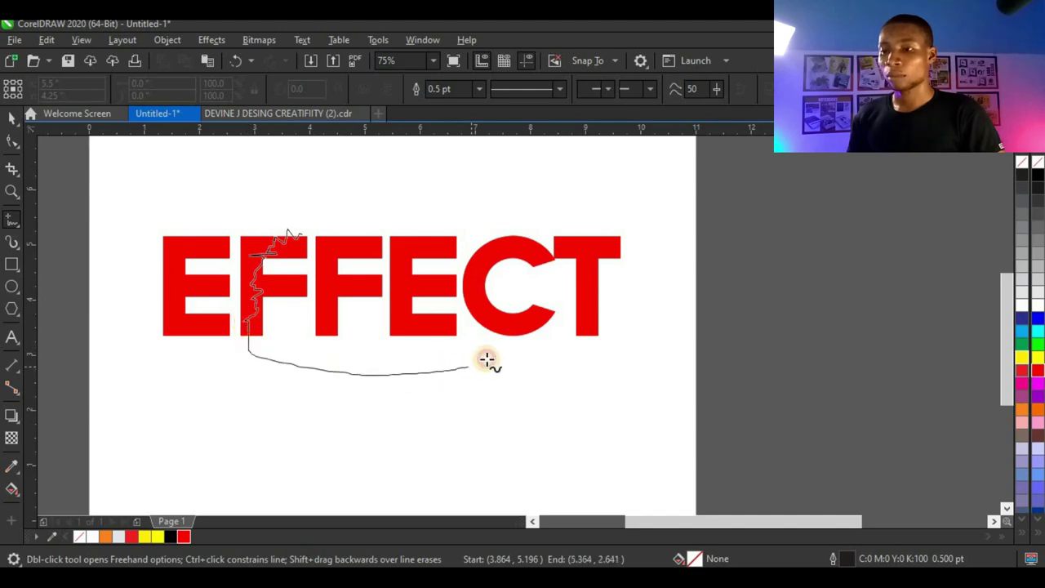
{"action": "left_click_drag", "start_coordinate": [504, 323], "coordinate": [471, 302]}
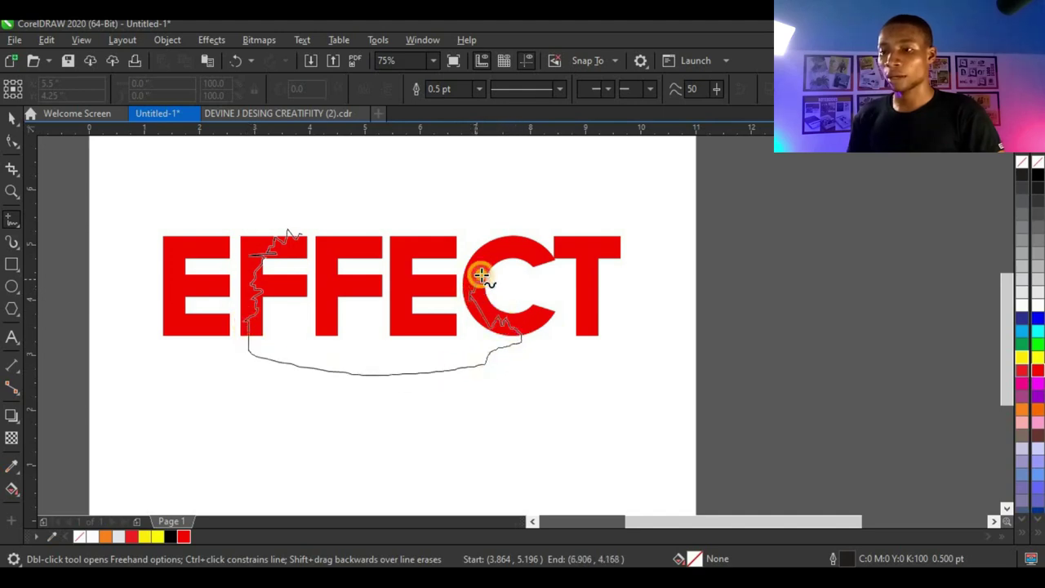
{"action": "left_click_drag", "start_coordinate": [520, 241], "coordinate": [615, 242]}
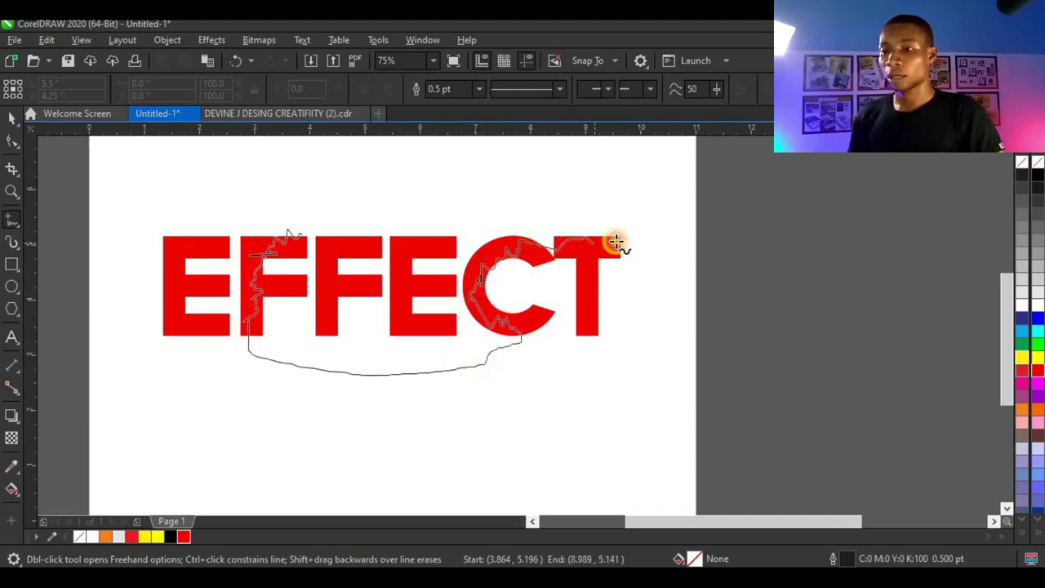
{"action": "mouse_move", "coordinate": [475, 174]}
{"action": "left_mouse_down"}
{"action": "mouse_move", "coordinate": [326, 235]}
{"action": "mouse_move", "coordinate": [306, 233]}
{"action": "left_mouse_up"}
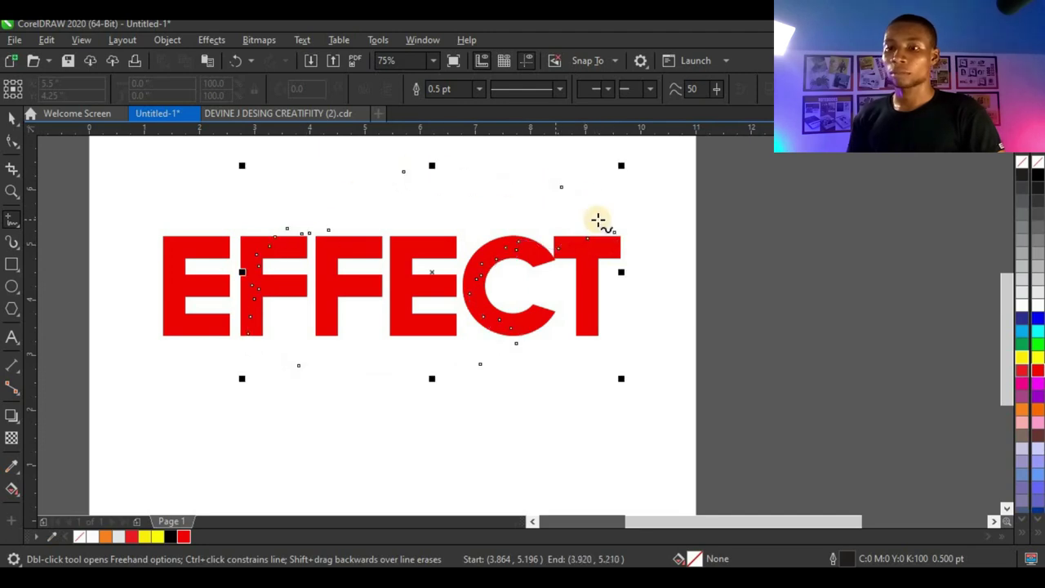
Trim the upper EFFECT copy with the jagged freehand shape and delete the shape
{"action": "left_click", "coordinate": [12, 119]}
{"action": "left_click_drag", "start_coordinate": [394, 238], "coordinate": [480, 251]}
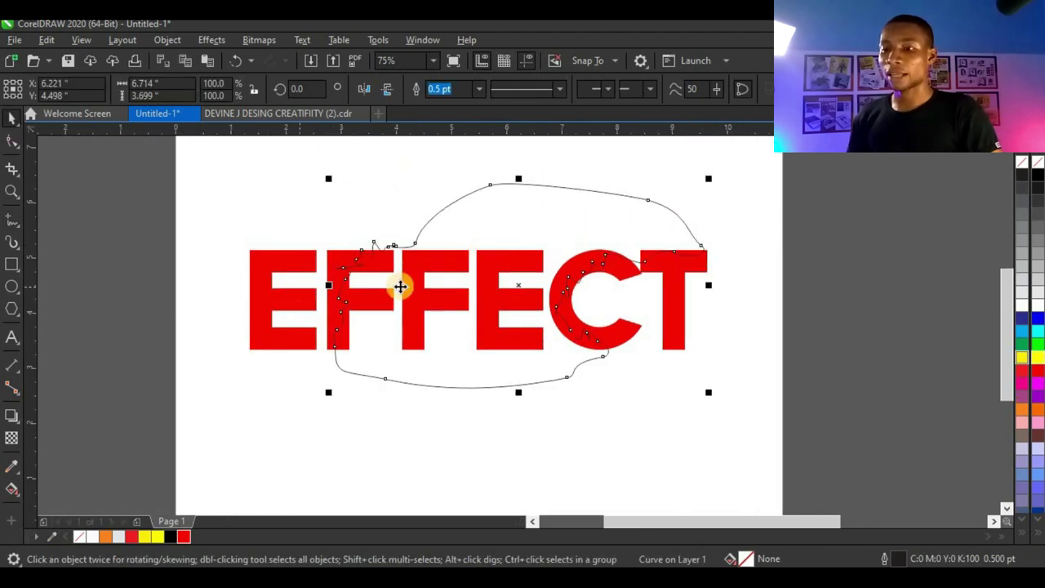
{"action": "left_click", "coordinate": [278, 273], "text": "shift"}
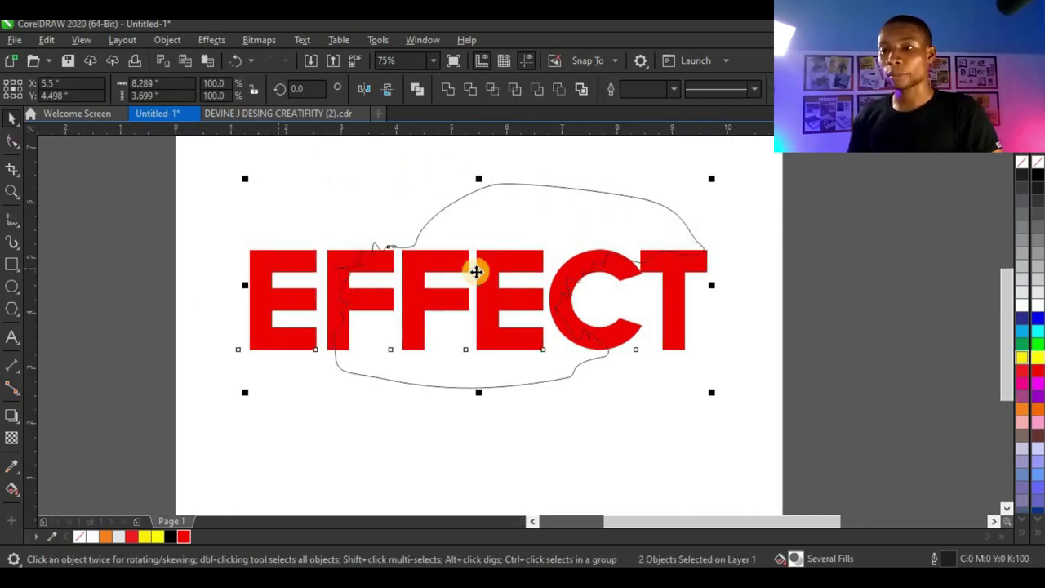
{"action": "left_click", "coordinate": [469, 96]}
{"action": "left_click", "coordinate": [462, 171]}
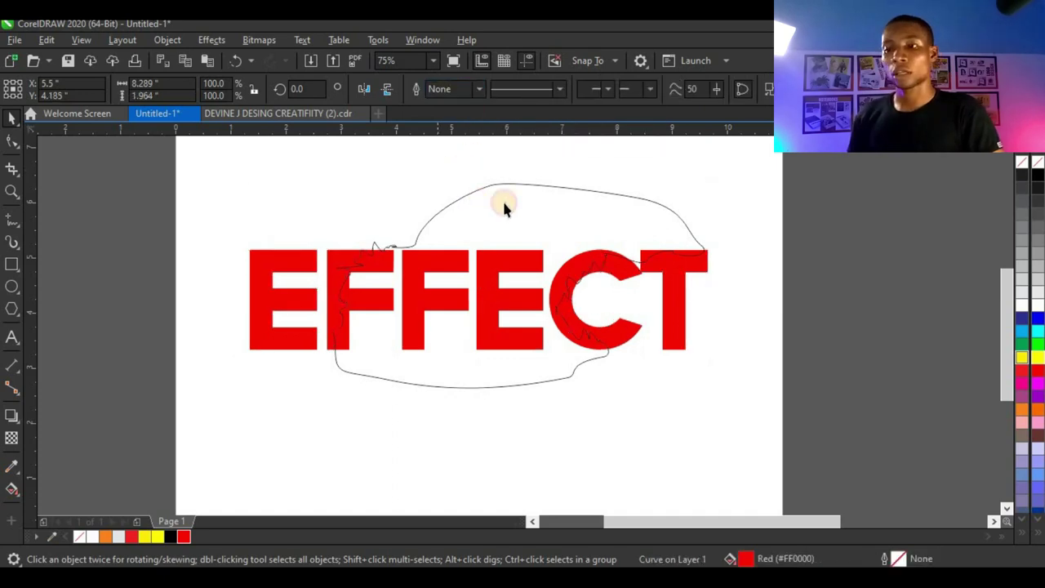
{"action": "left_click_drag", "start_coordinate": [501, 205], "coordinate": [388, 378]}
{"action": "key", "text": "Delete"}
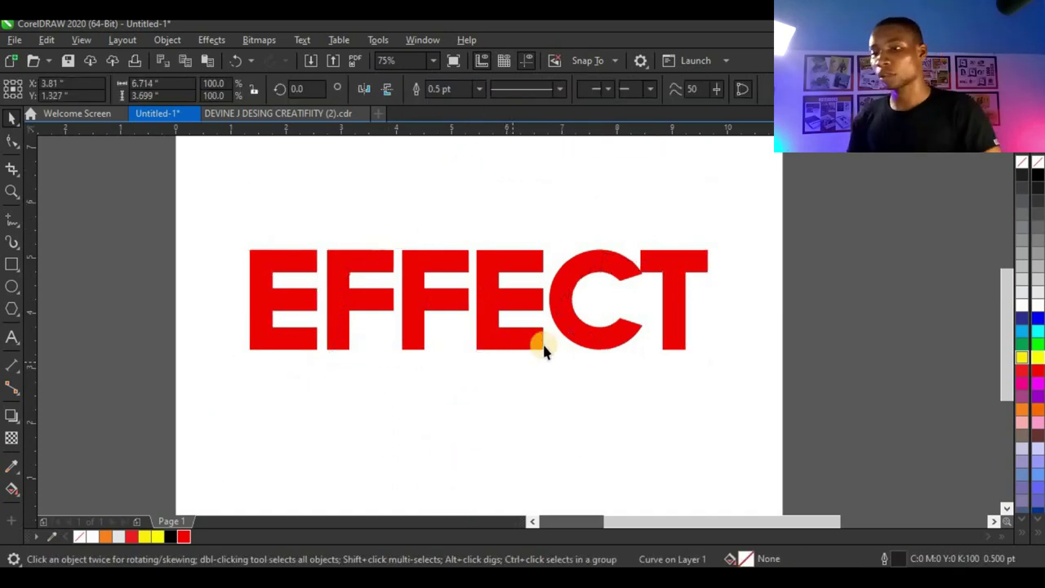
Apply a linear fountain fill to the trimmed EFFECT copy, running from yellow (#FFFF00) at the top to red below the letters
{"action": "left_click", "coordinate": [567, 329]}
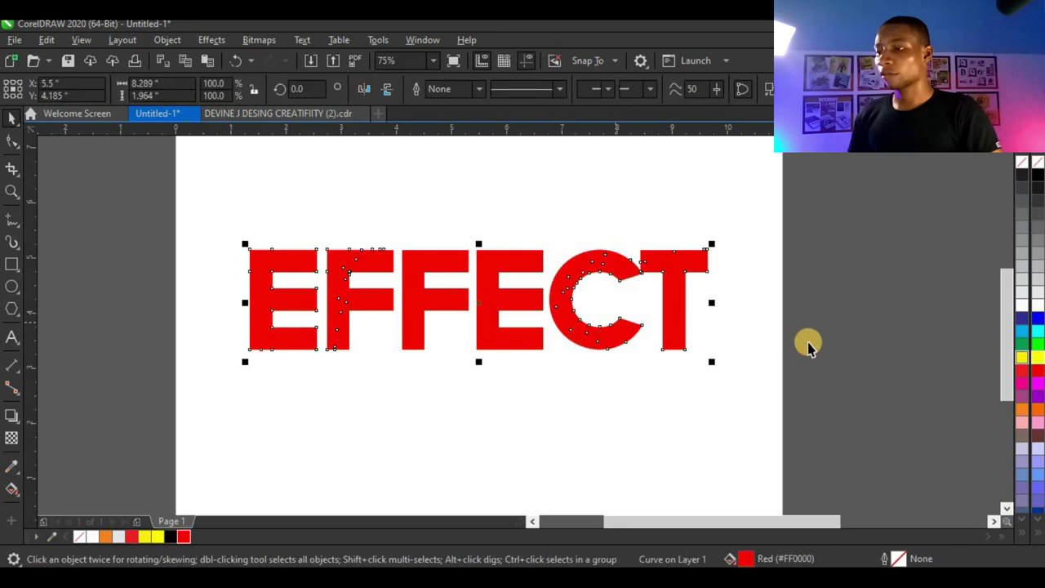
{"action": "left_click", "coordinate": [1028, 357]}
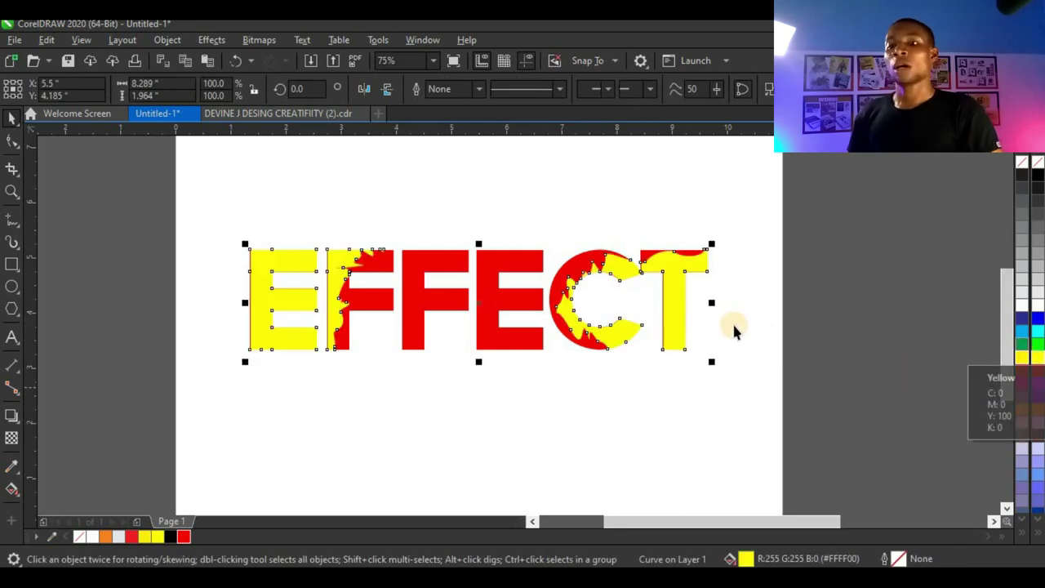
{"action": "left_click", "coordinate": [17, 489]}
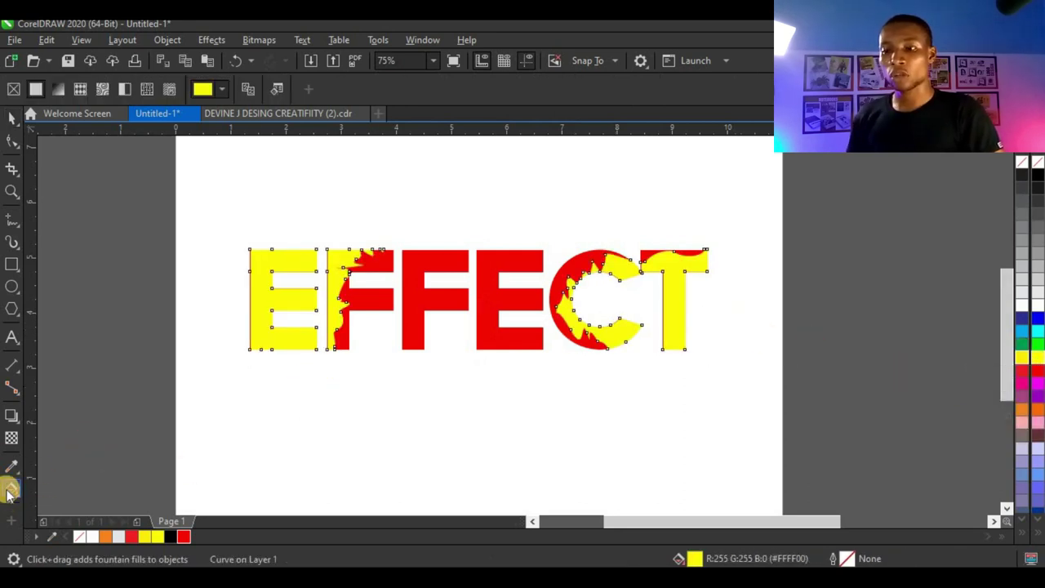
{"action": "left_click_drag", "start_coordinate": [489, 256], "coordinate": [454, 381]}
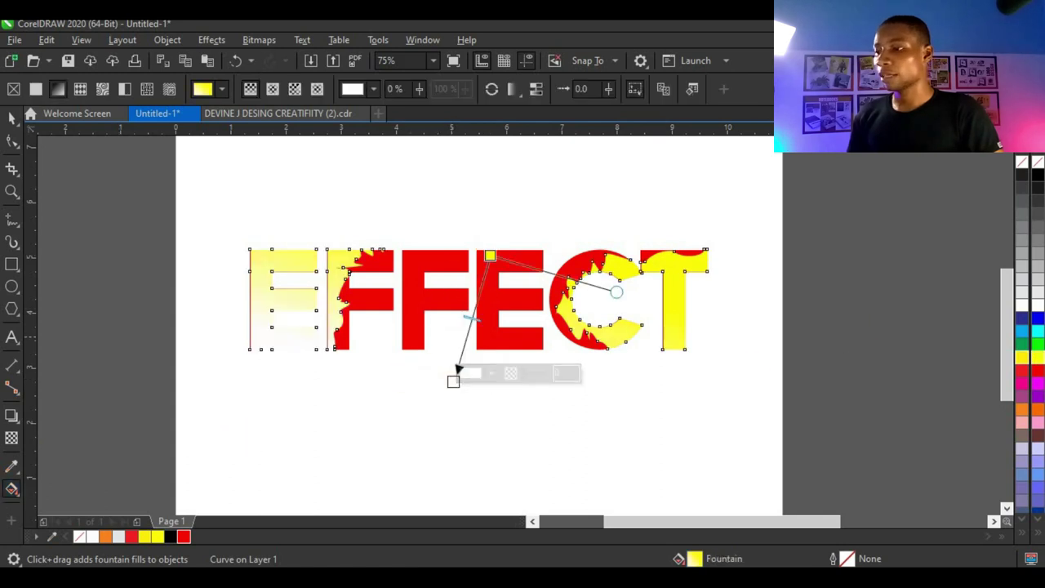
{"action": "left_click_drag", "start_coordinate": [1039, 378], "coordinate": [462, 423]}
{"action": "left_click", "coordinate": [11, 119]}
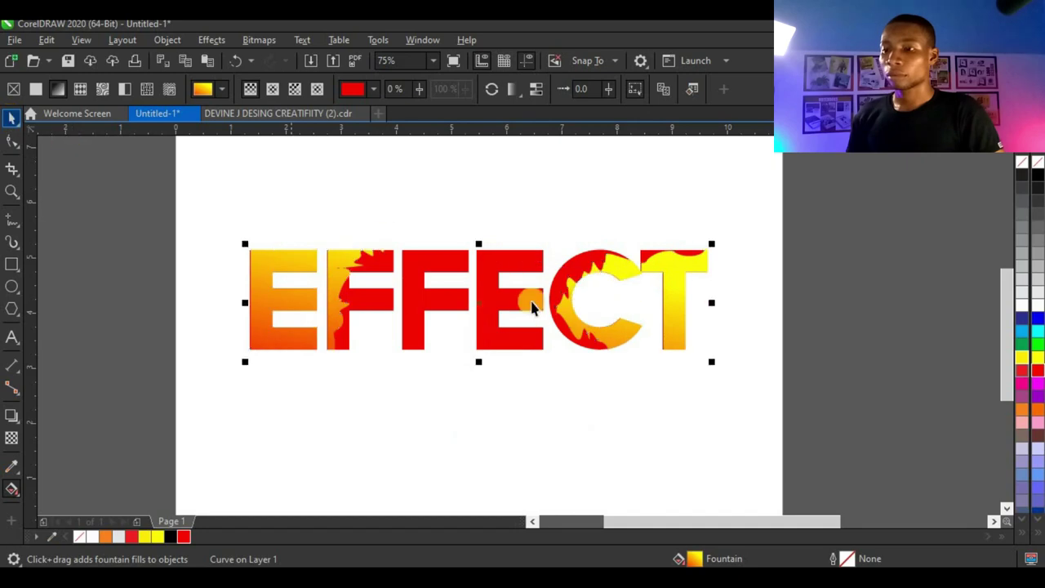
{"action": "left_click", "coordinate": [602, 208]}
{"action": "scroll", "coordinate": [620, 249], "scroll_direction": "down", "scroll_amount": 1}
{"action": "left_click", "coordinate": [267, 374]}
{"action": "left_click", "coordinate": [653, 252]}
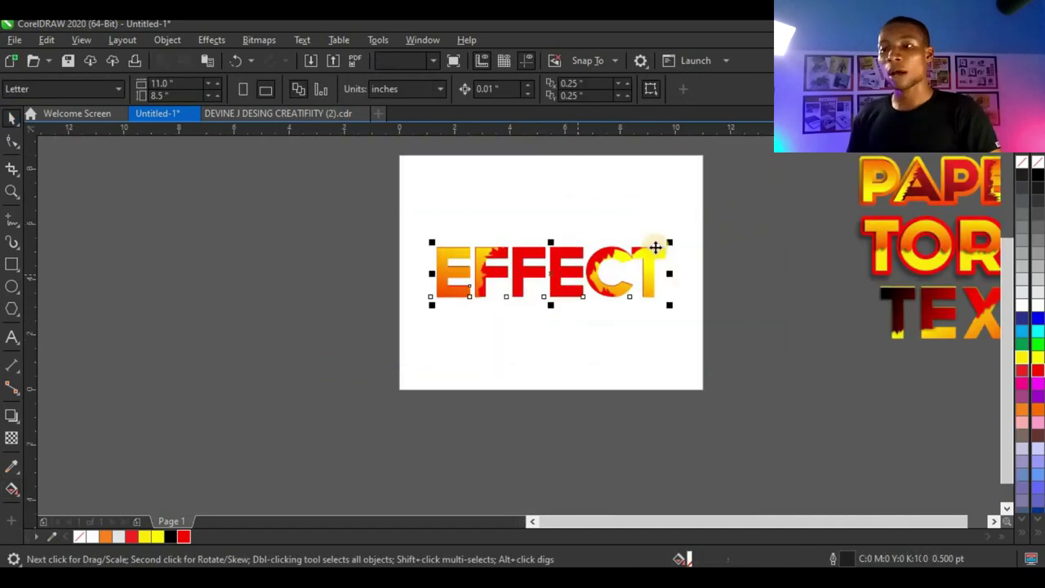
{"action": "scroll", "coordinate": [657, 245], "scroll_direction": "up", "scroll_amount": 1}
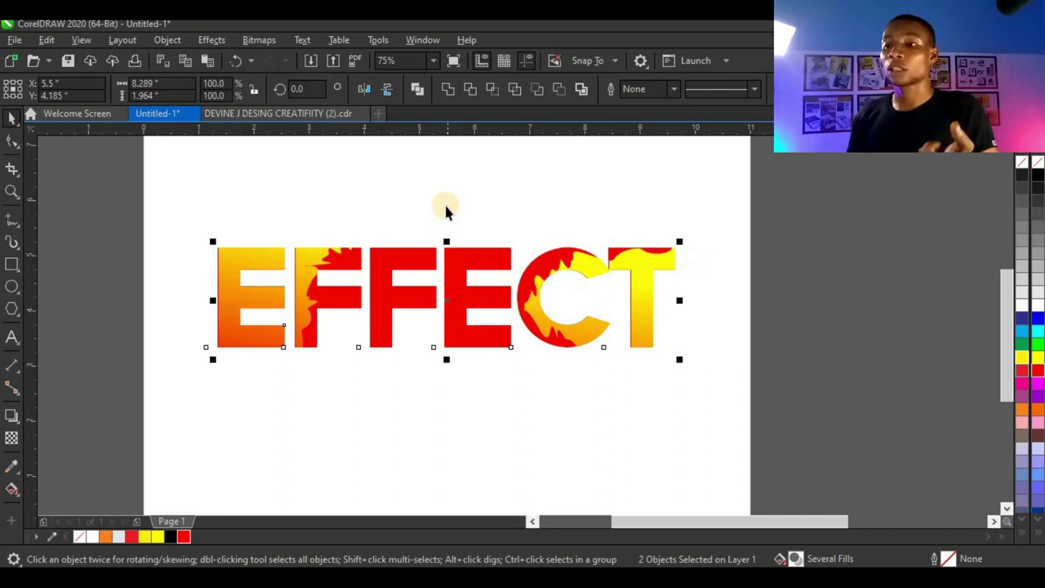
Apply a vertical linear fountain fill to the full EFFECT text beneath, from red at the base to black above the letters
{"action": "scroll", "coordinate": [446, 204], "scroll_direction": "down", "scroll_amount": 1}
{"action": "left_click_drag", "start_coordinate": [459, 275], "coordinate": [474, 230]}
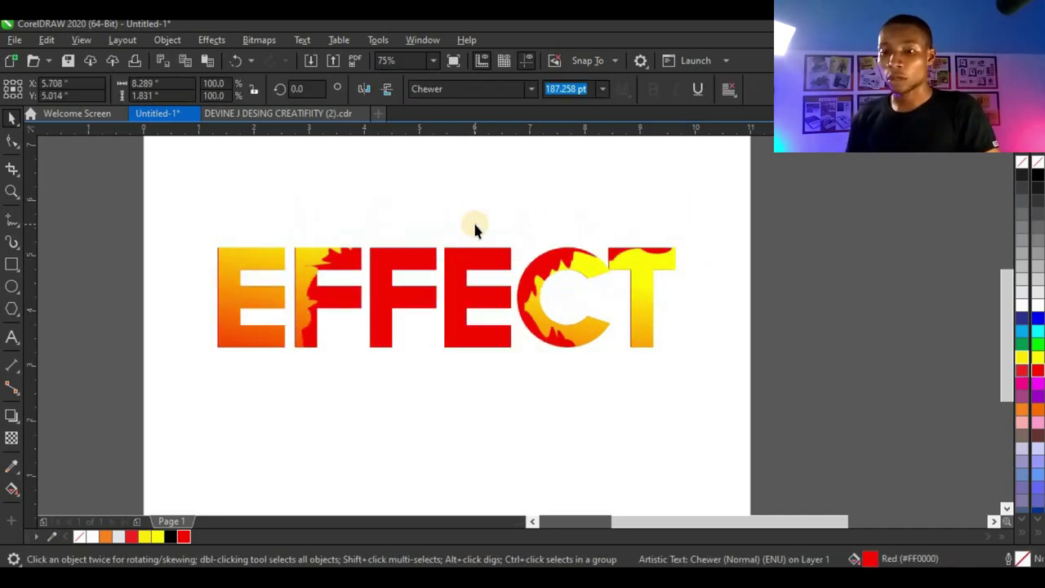
{"action": "left_click", "coordinate": [14, 489]}
{"action": "left_click_drag", "start_coordinate": [479, 227], "coordinate": [471, 250]}
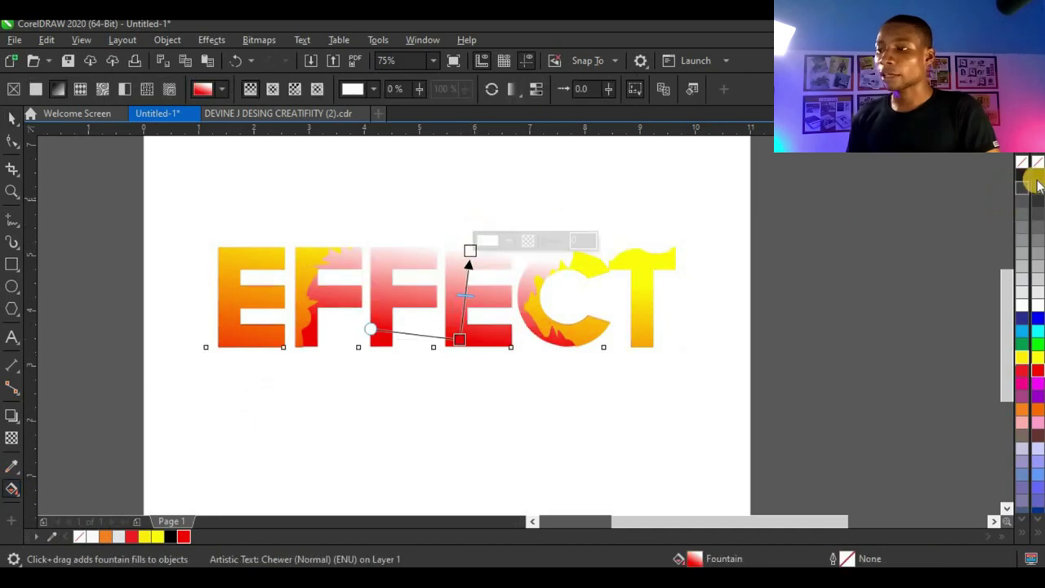
{"action": "left_click_drag", "start_coordinate": [1037, 178], "coordinate": [462, 186]}
{"action": "left_click_drag", "start_coordinate": [460, 347], "coordinate": [462, 352]}
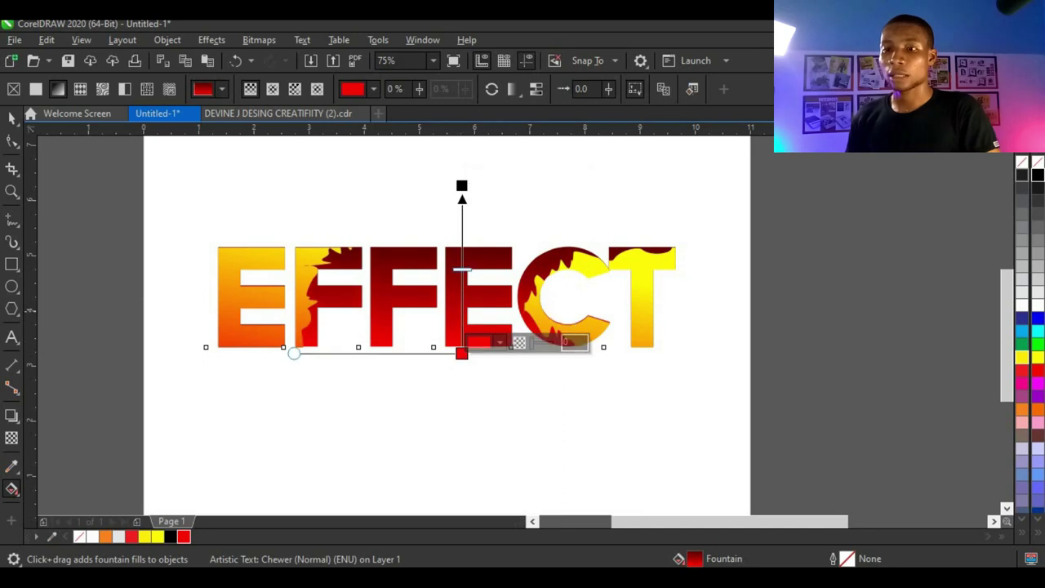
Group the two EFFECT layers and move the group off the page to beneath the TEXT word
{"action": "left_click", "coordinate": [11, 118]}
{"action": "scroll", "coordinate": [461, 315], "scroll_direction": "down", "scroll_amount": 1}
{"action": "left_click", "coordinate": [620, 218]}
{"action": "left_click", "coordinate": [536, 303]}
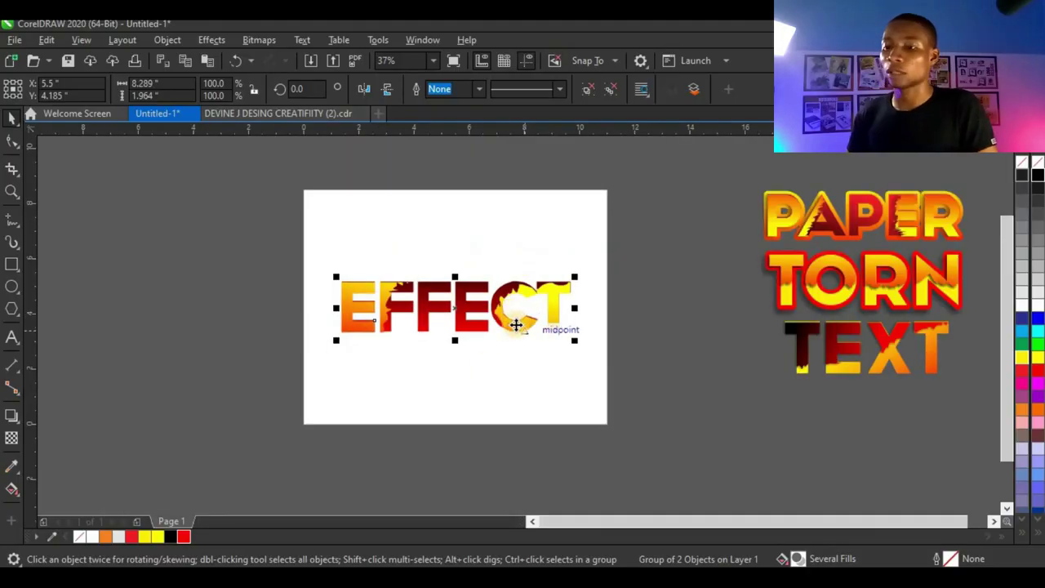
{"action": "left_click_drag", "start_coordinate": [516, 325], "coordinate": [915, 437]}
Move the PAPER word onto the upper part of the page and switch the page to portrait orientation
{"action": "left_click", "coordinate": [916, 213]}
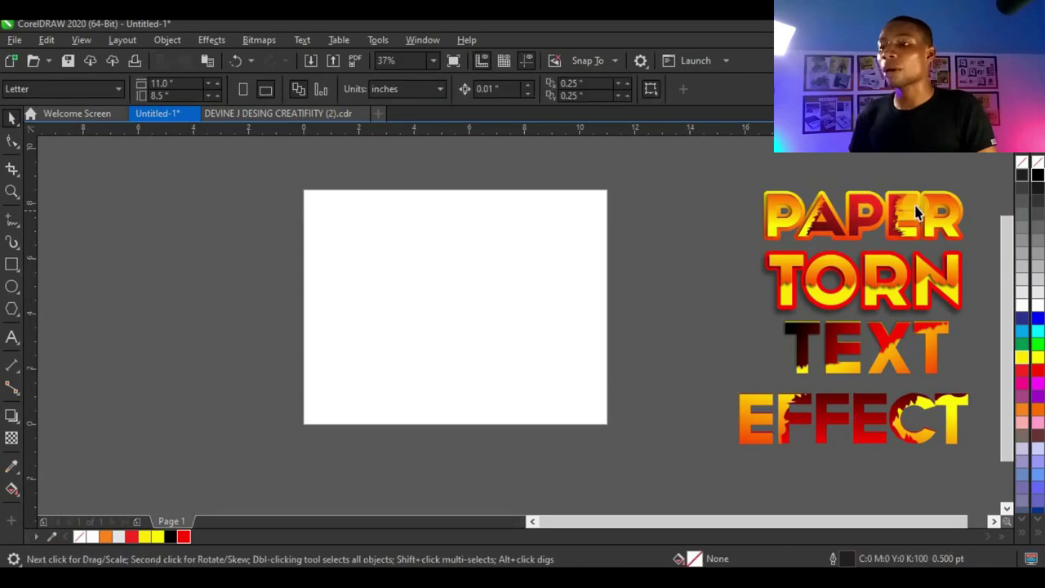
{"action": "left_click_drag", "start_coordinate": [901, 223], "coordinate": [510, 225]}
{"action": "left_click", "coordinate": [257, 161]}
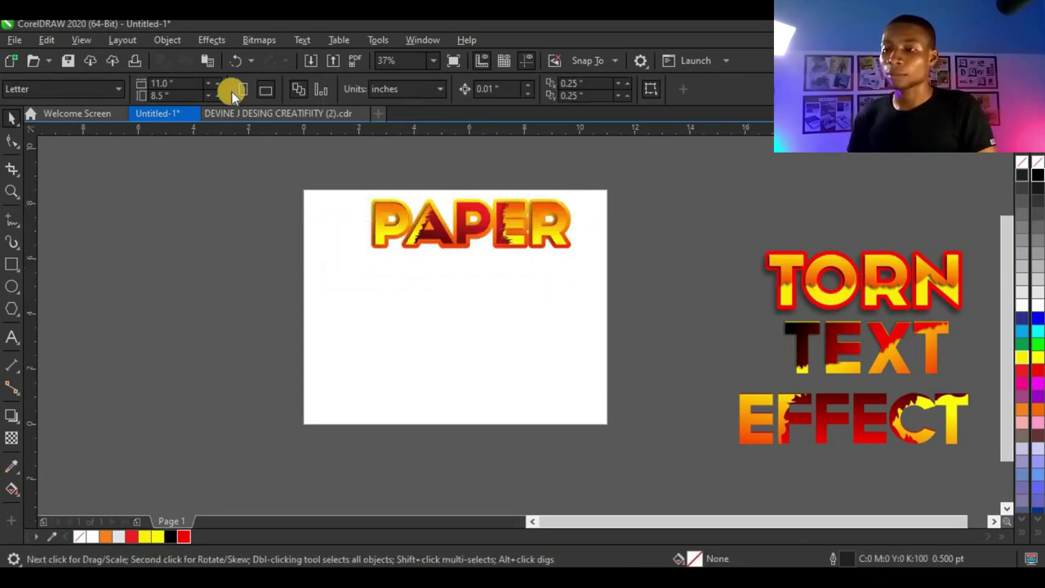
Move TORN onto the page beneath PAPER, and group the TEXT layers with their shadow and place them beneath TORN
{"action": "left_click_drag", "start_coordinate": [861, 281], "coordinate": [467, 284]}
{"action": "left_click_drag", "start_coordinate": [849, 360], "coordinate": [457, 364]}
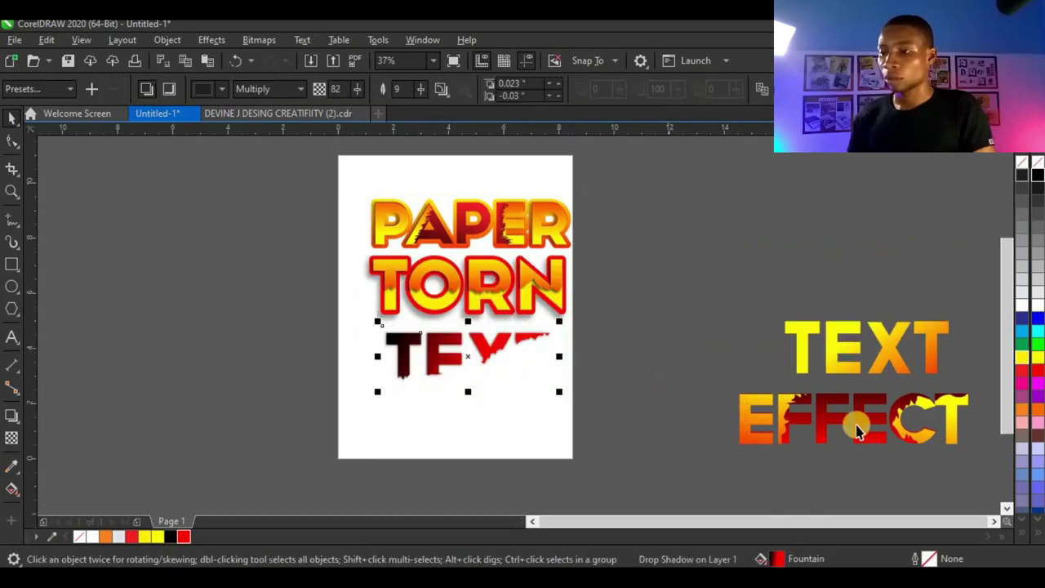
{"action": "key", "text": "ctrl+z"}
{"action": "left_click_drag", "start_coordinate": [726, 254], "coordinate": [963, 394]}
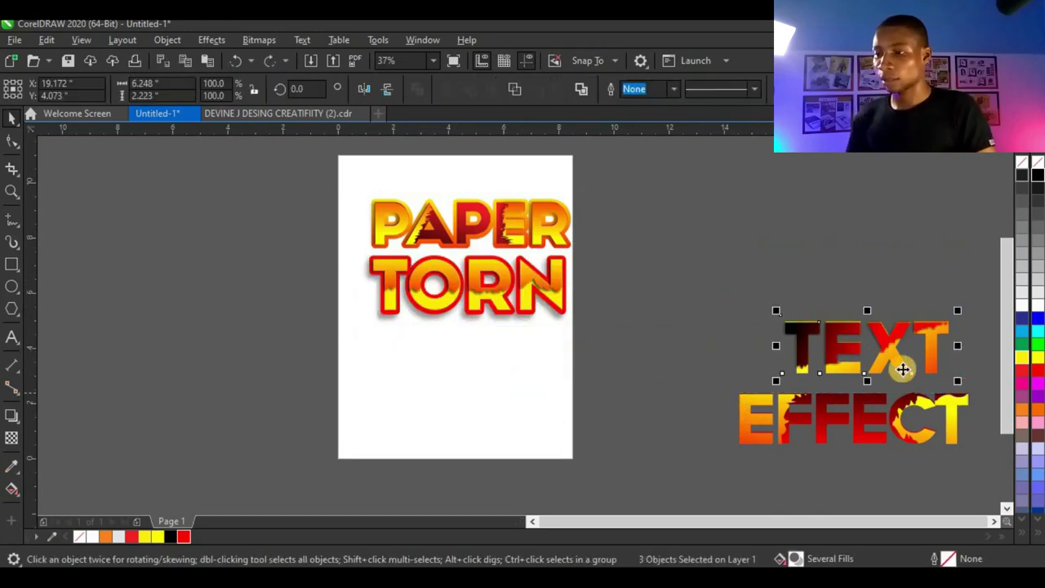
{"action": "key", "text": "ctrl+g"}
{"action": "left_click_drag", "start_coordinate": [867, 347], "coordinate": [486, 346]}
Move the EFFECT word onto the page beneath TEXT and scale it down proportionally to fit within the page width
{"action": "left_click_drag", "start_coordinate": [668, 352], "coordinate": [1007, 485]}
{"action": "left_click_drag", "start_coordinate": [855, 421], "coordinate": [466, 420]}
{"action": "left_click_drag", "start_coordinate": [544, 458], "coordinate": [534, 455]}
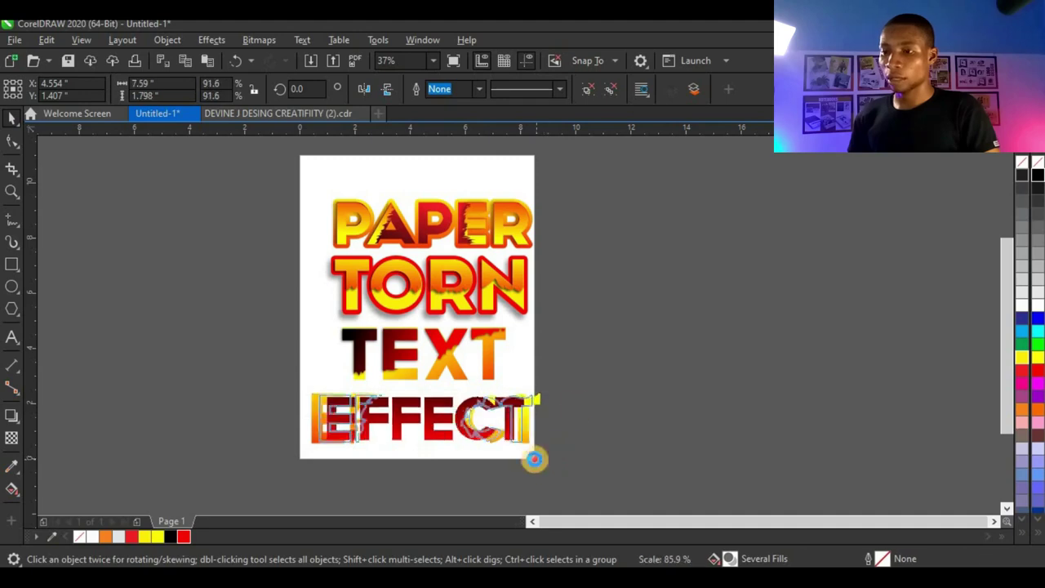
Group the four words PAPER, TORN, TEXT and EFFECT and centre the group on the page
{"action": "left_click_drag", "start_coordinate": [633, 185], "coordinate": [140, 469]}
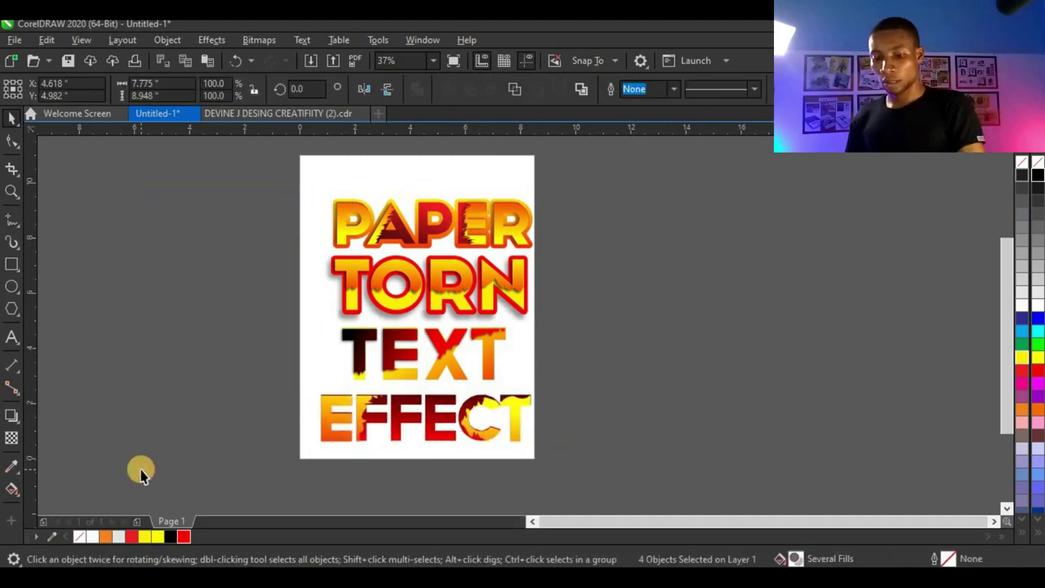
{"action": "key", "text": "ctrl+g"}
{"action": "key", "text": "p"}
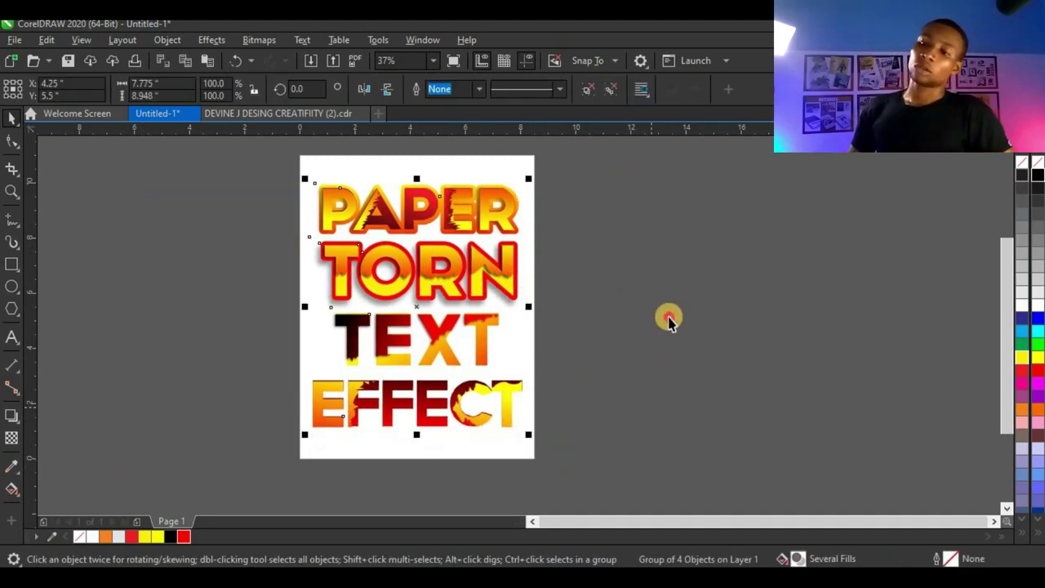
{"action": "left_click", "coordinate": [670, 316]}
{"action": "left_click", "coordinate": [13, 193]}
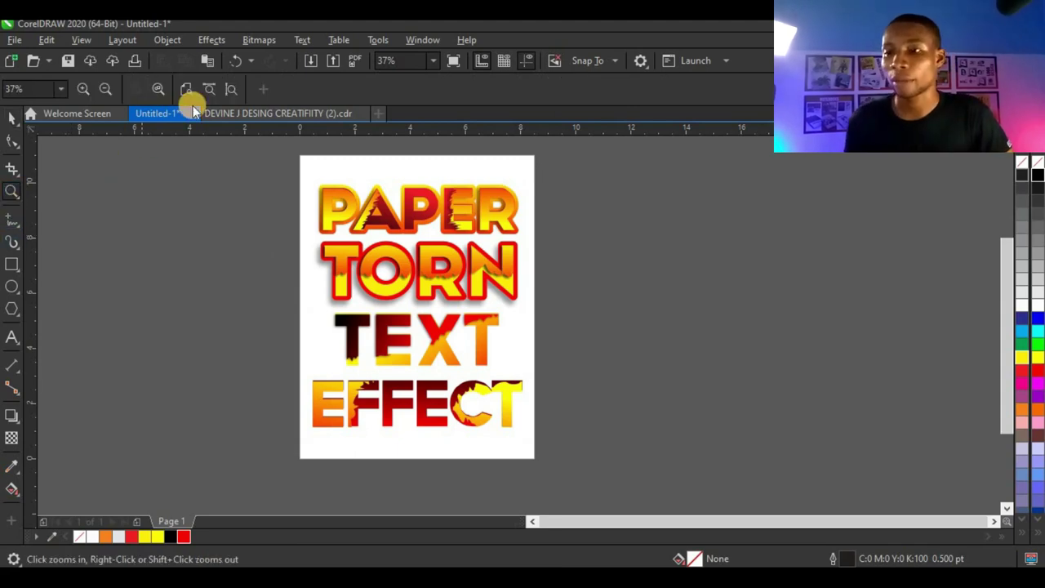
{"action": "left_click", "coordinate": [159, 91]}
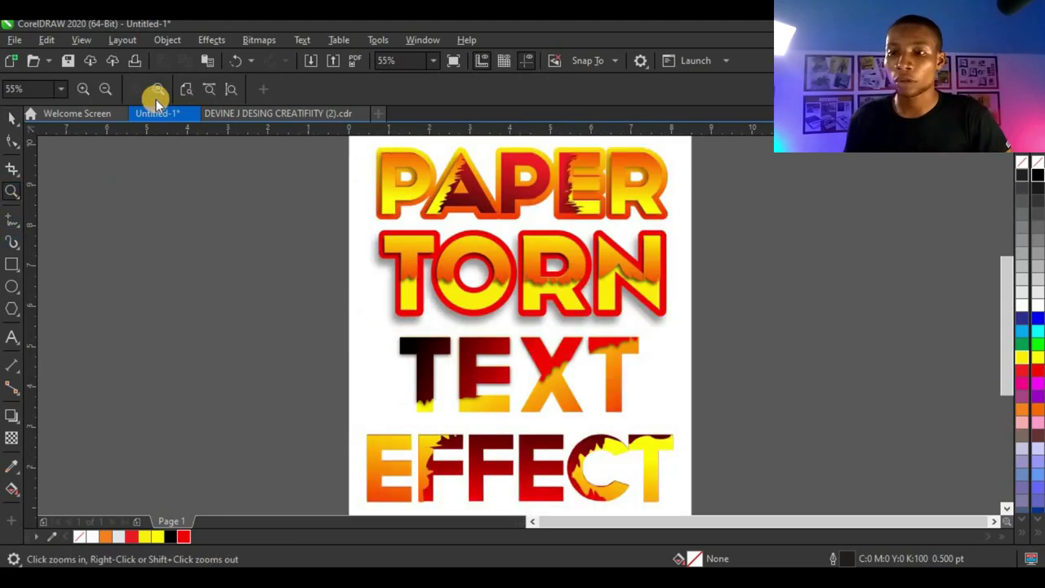
{"action": "key", "text": "space"}
{"action": "right_click", "coordinate": [211, 204]}
{"action": "key", "text": "Escape"}
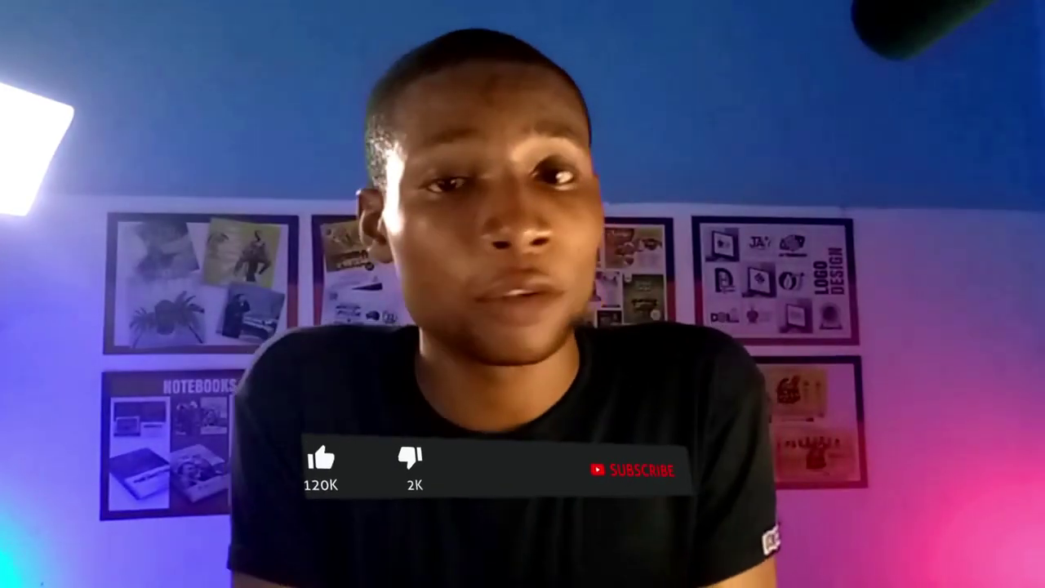